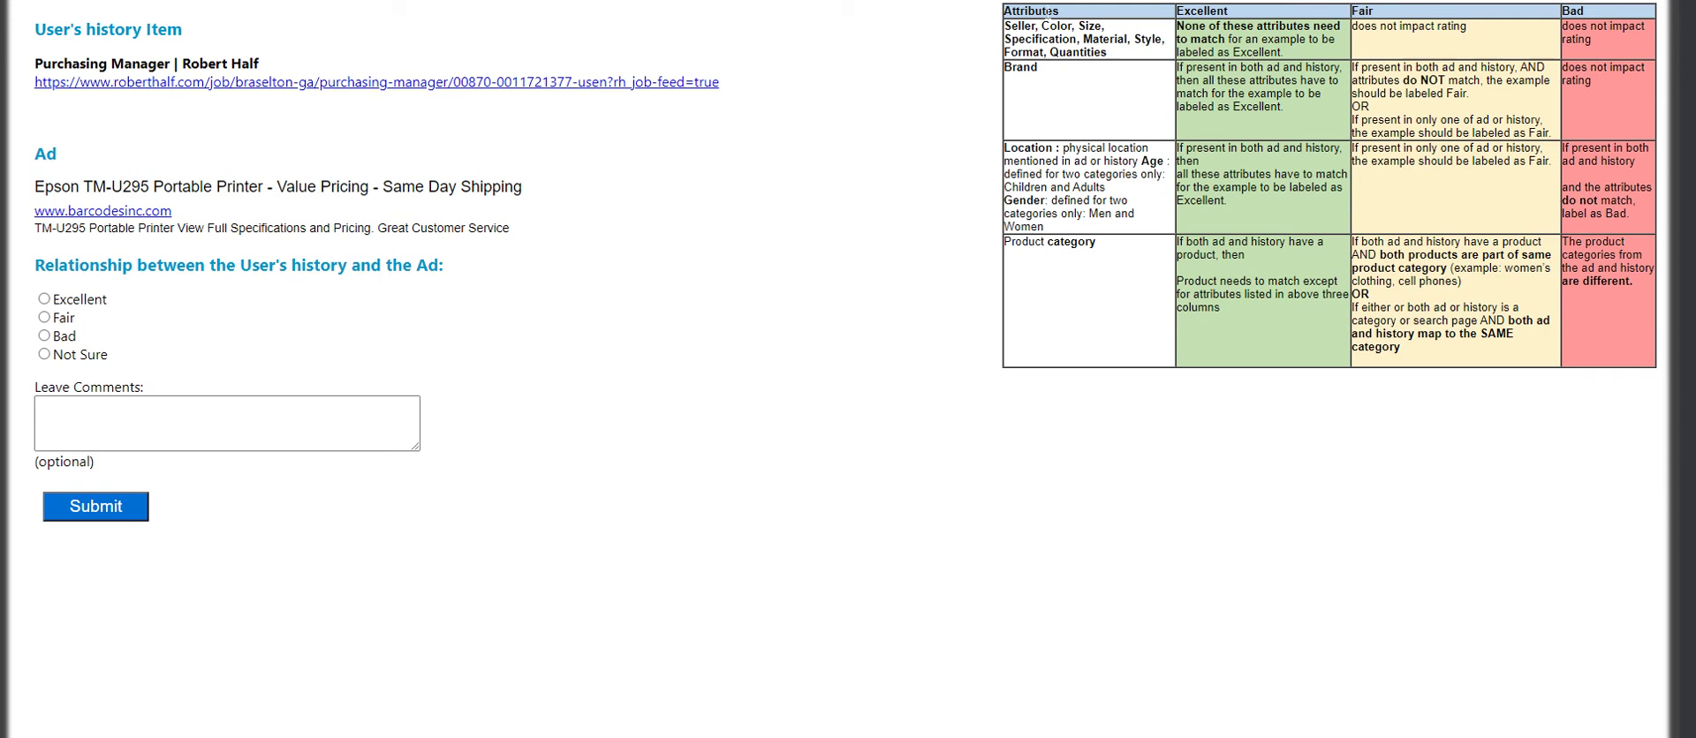
# Review the criteria table's Excellent, Fair and Bad rules, including seller, color and product category
pyautogui.moveTo(1005, 11); pyautogui.dragTo(1606, 349)
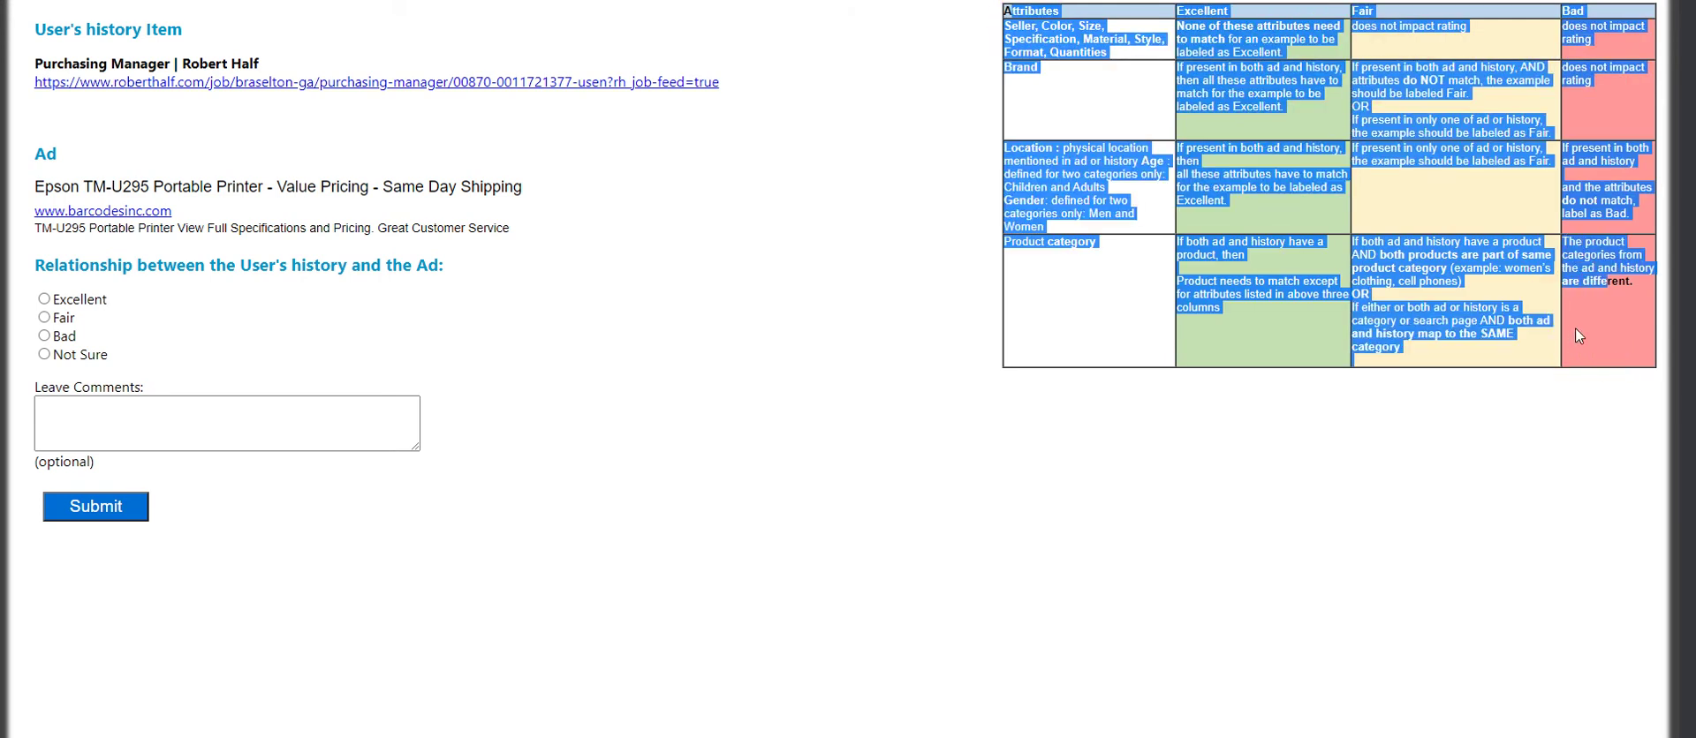
pyautogui.click(1045, 56)
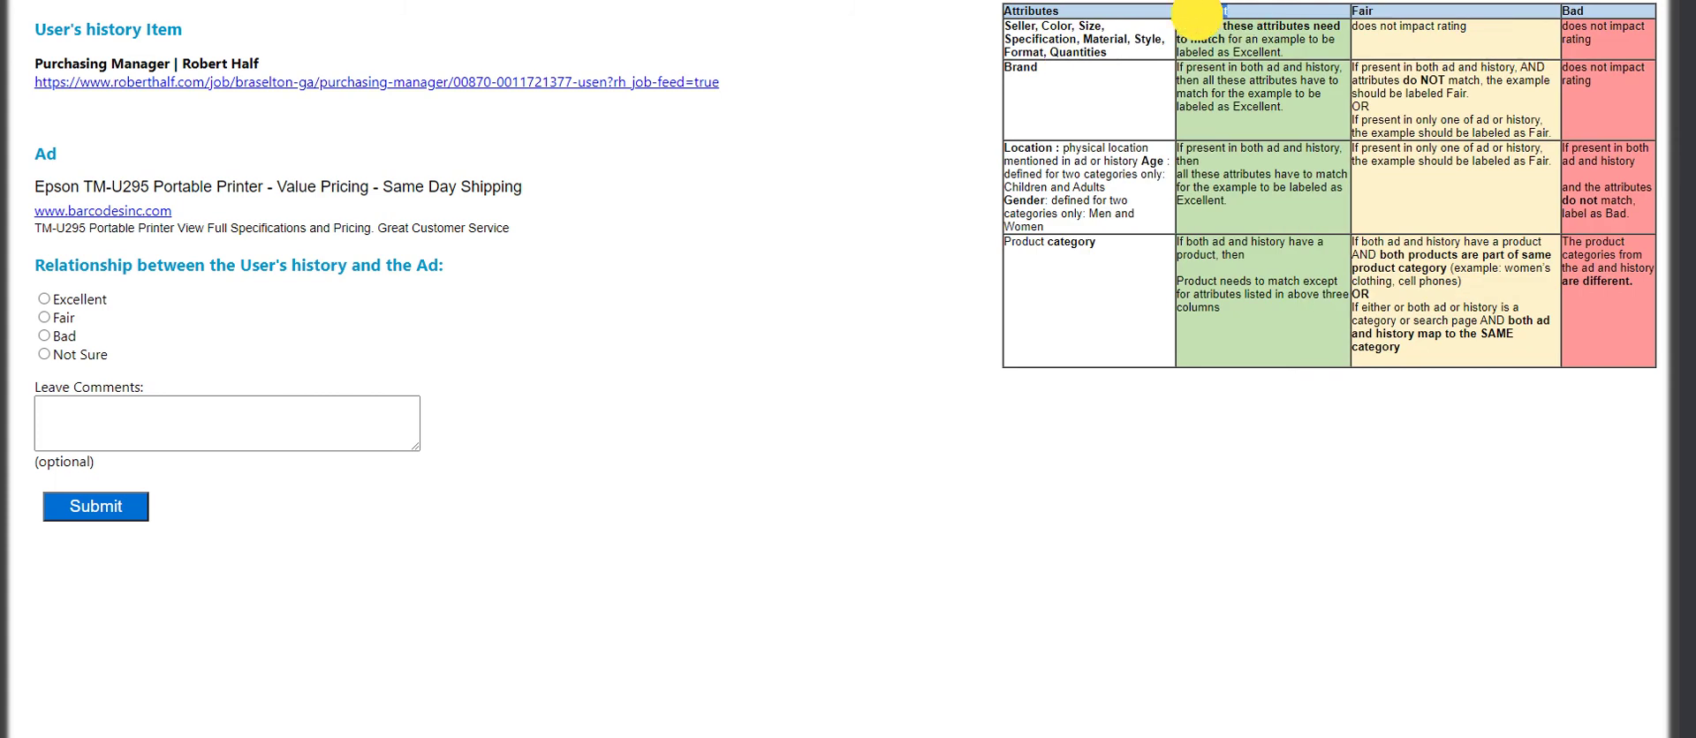
pyautogui.doubleClick(1361, 11)
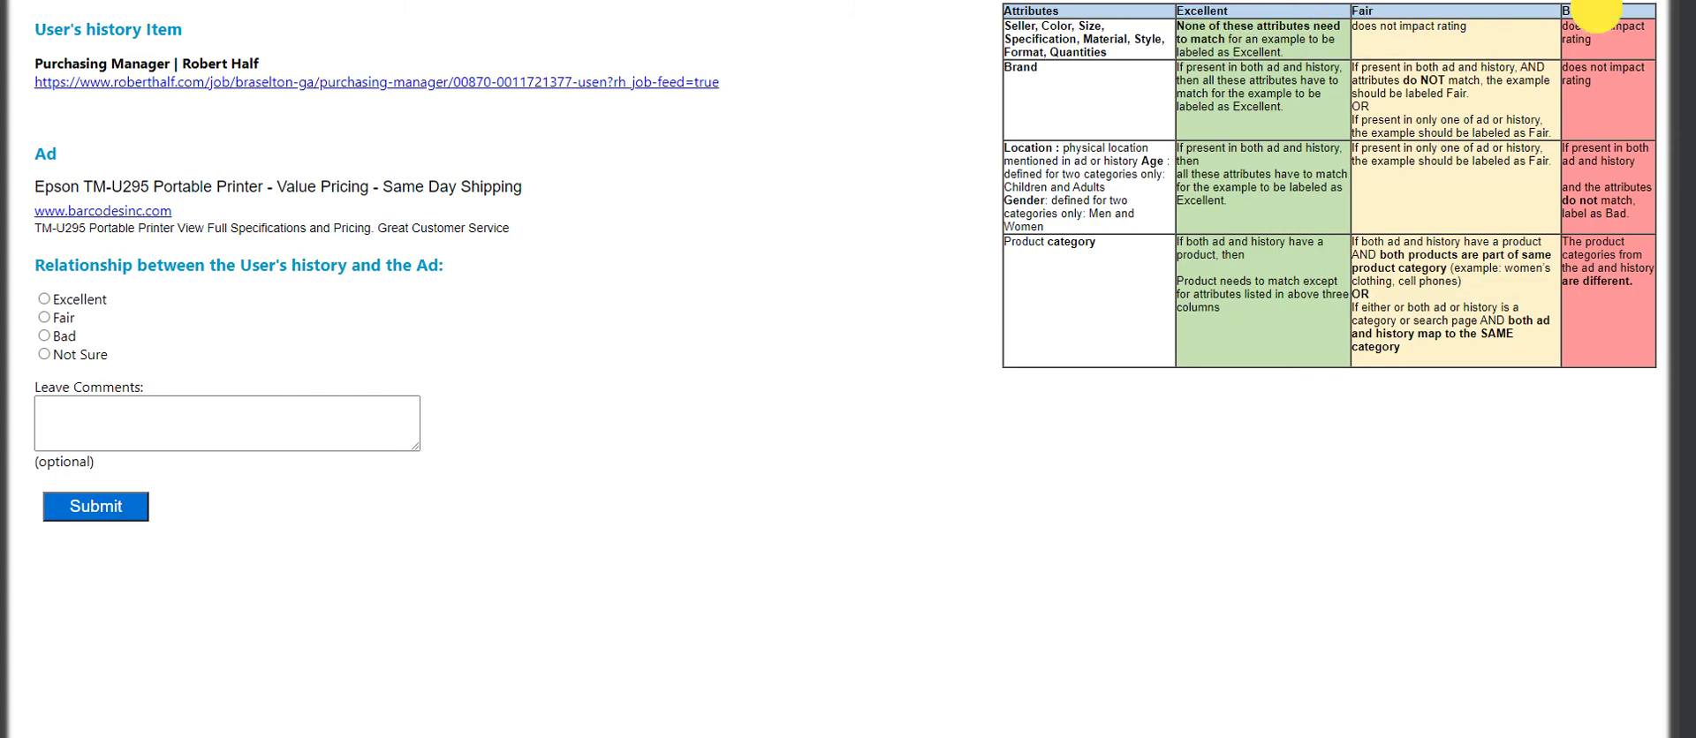
pyautogui.doubleClick(1572, 10)
pyautogui.click(1216, 40)
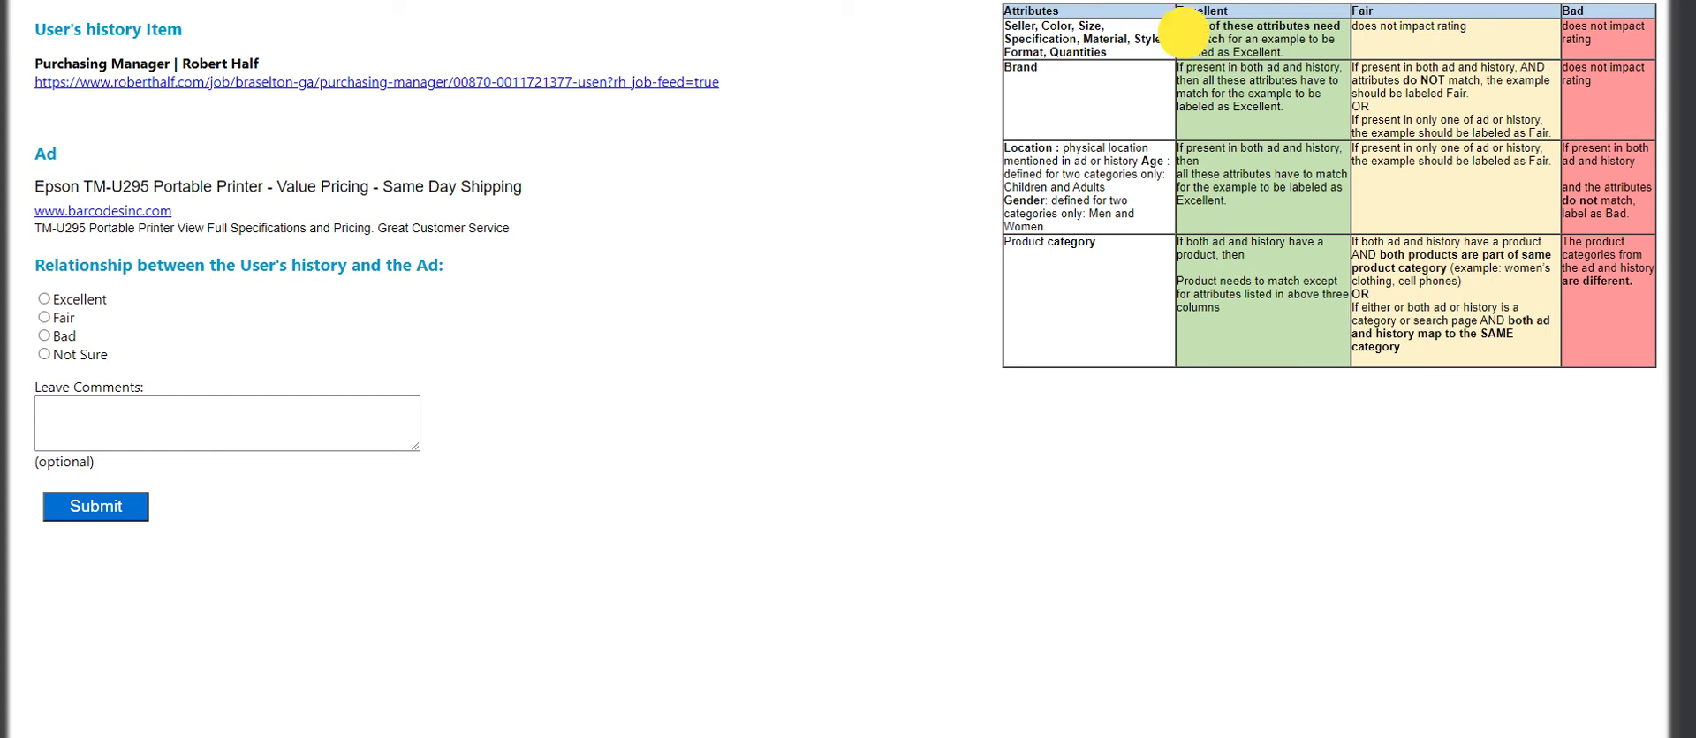
pyautogui.moveTo(1179, 27); pyautogui.dragTo(1285, 53)
pyautogui.click(1283, 60)
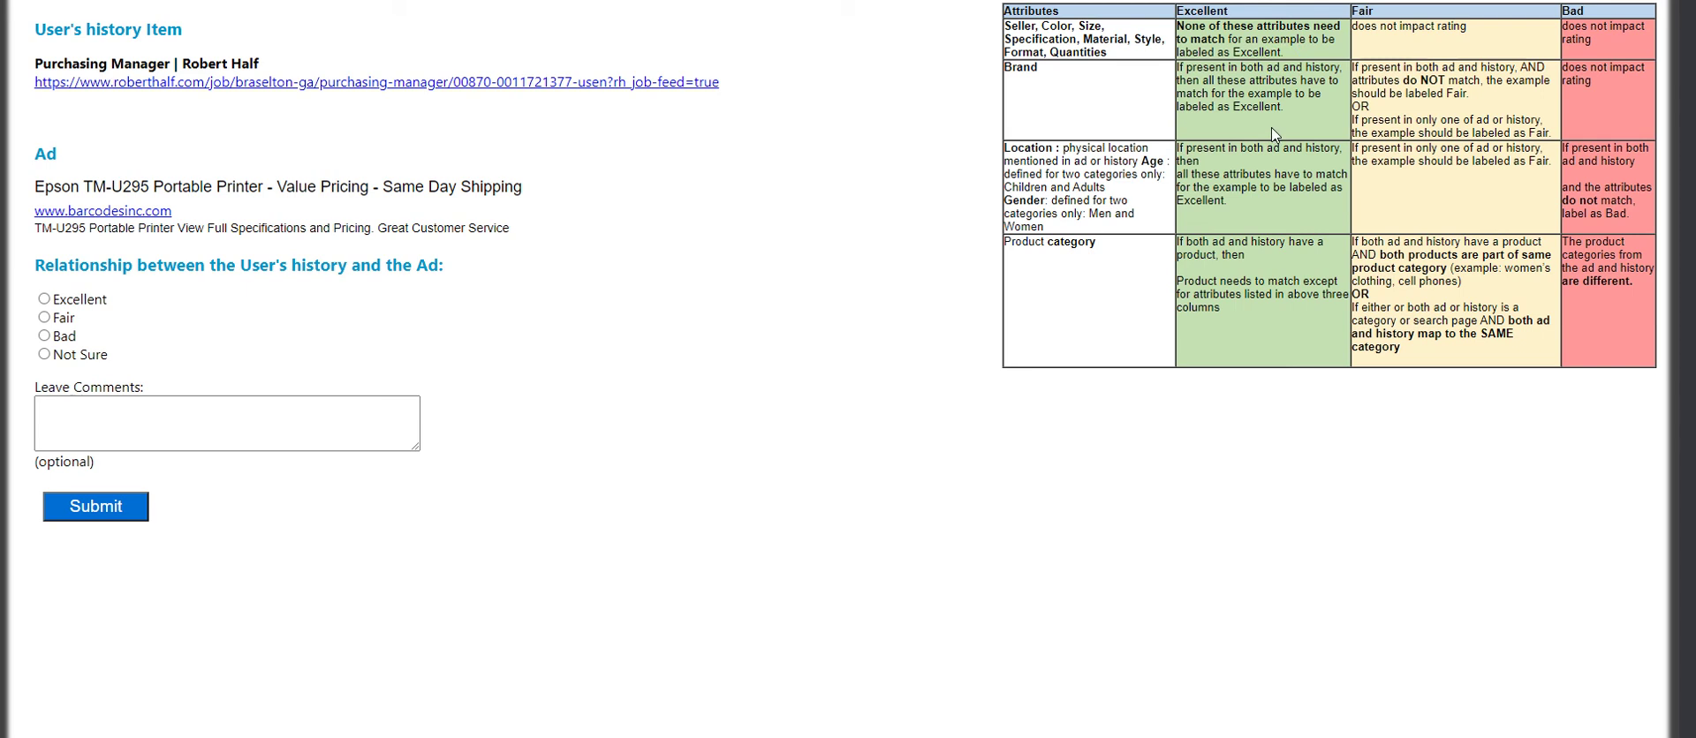
pyautogui.click(1084, 86)
pyautogui.click(1257, 99)
pyautogui.moveTo(1280, 319); pyautogui.dragTo(1180, 243)
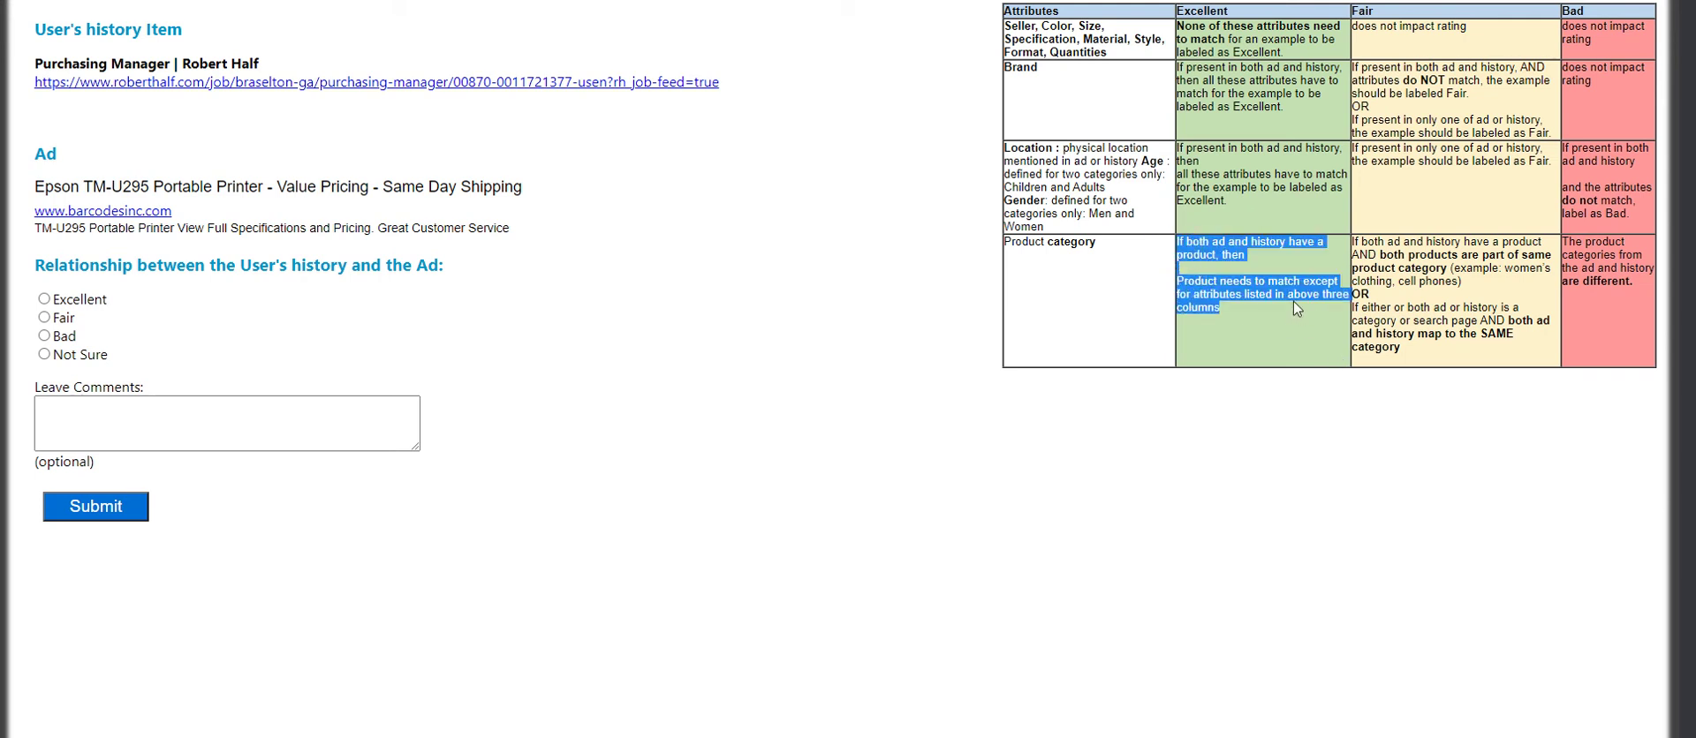
pyautogui.click(1271, 325)
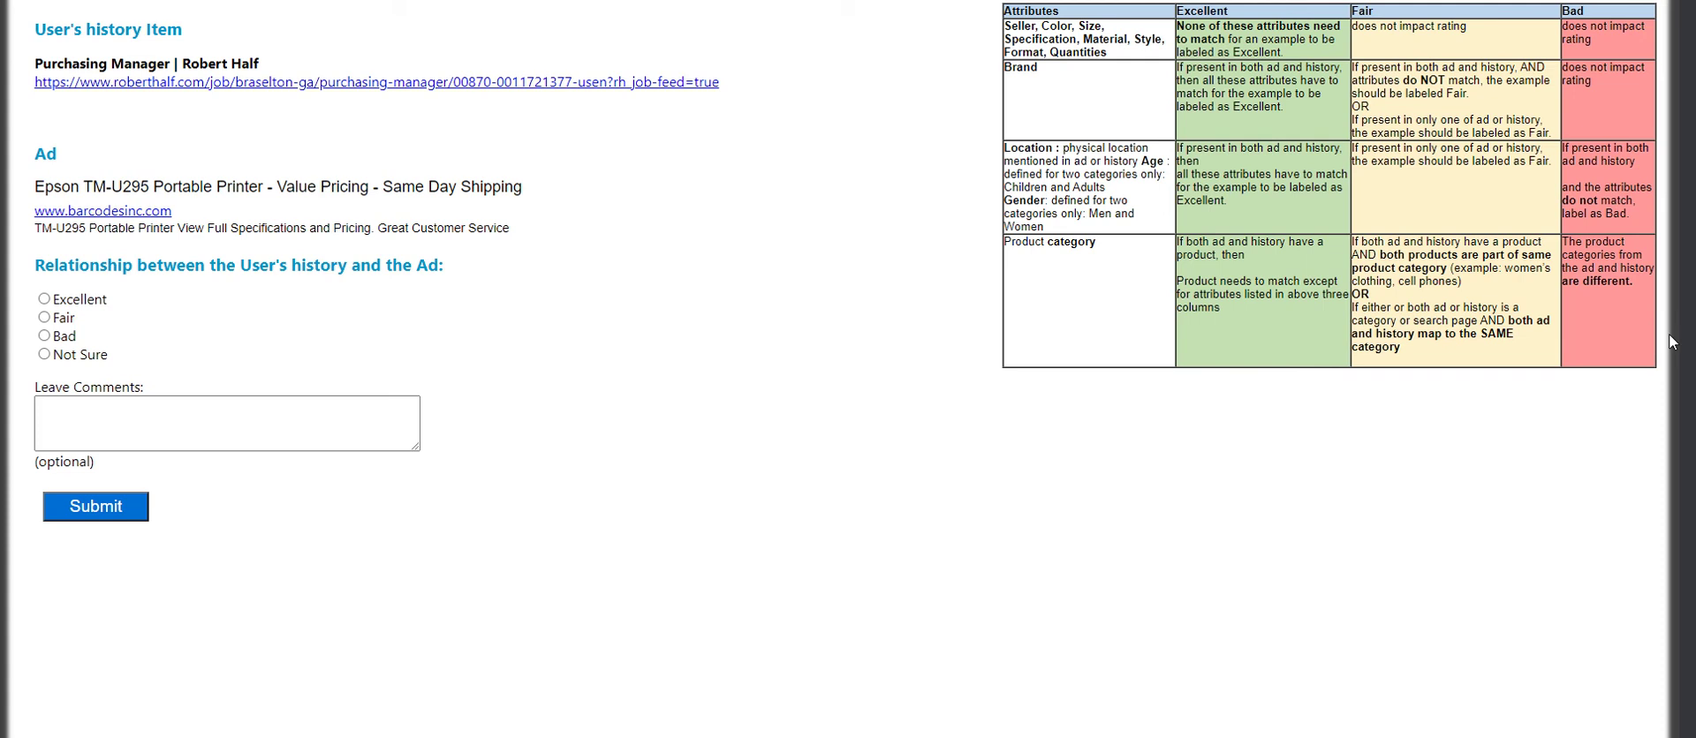
# Open the purchasing-manager job posting from the user's history to compare with the Epson ad
pyautogui.click(358, 130)
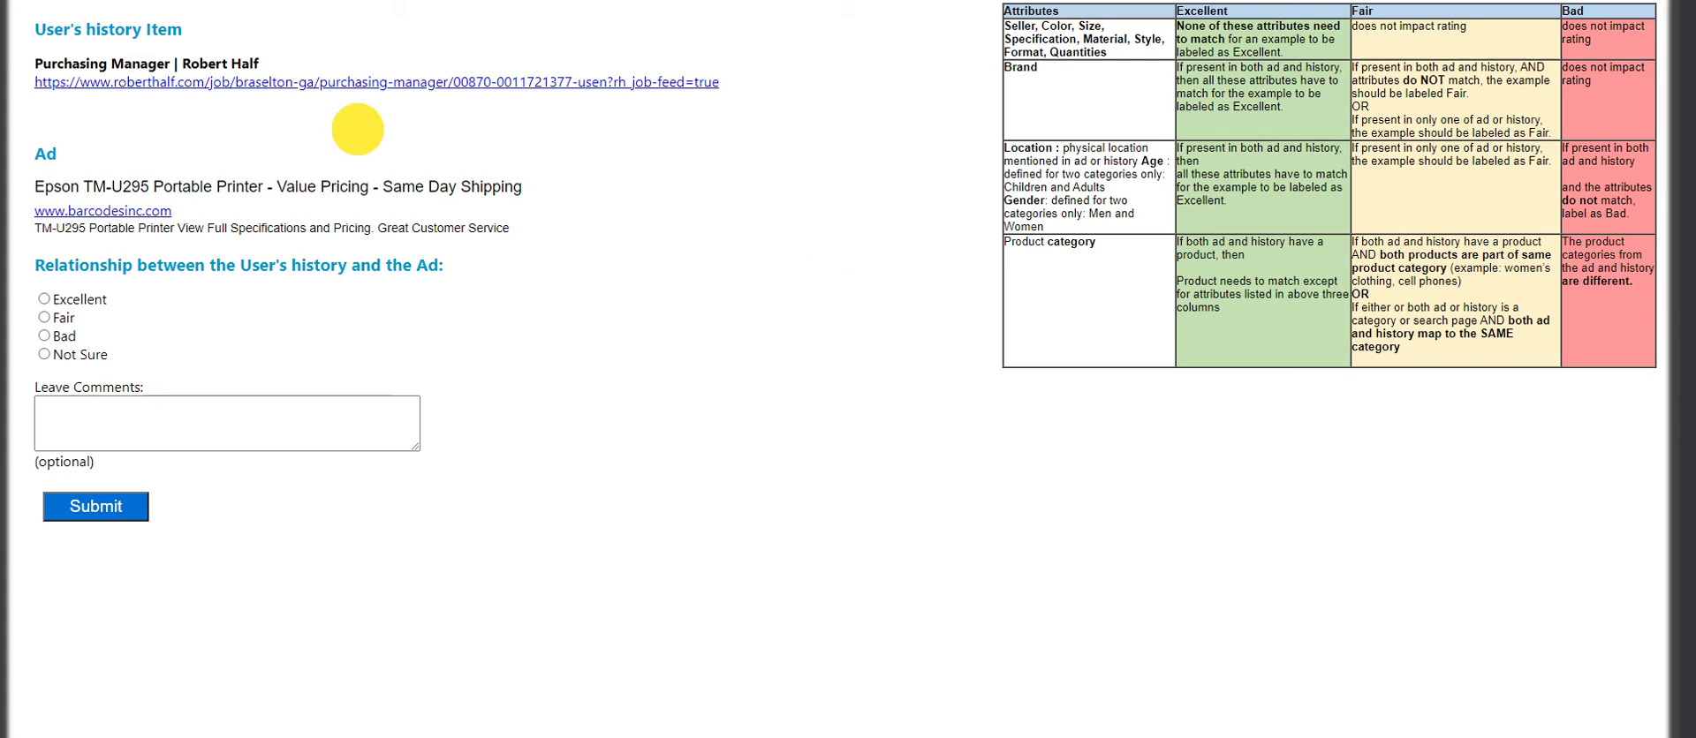
pyautogui.moveTo(224, 29); pyautogui.dragTo(63, 29)
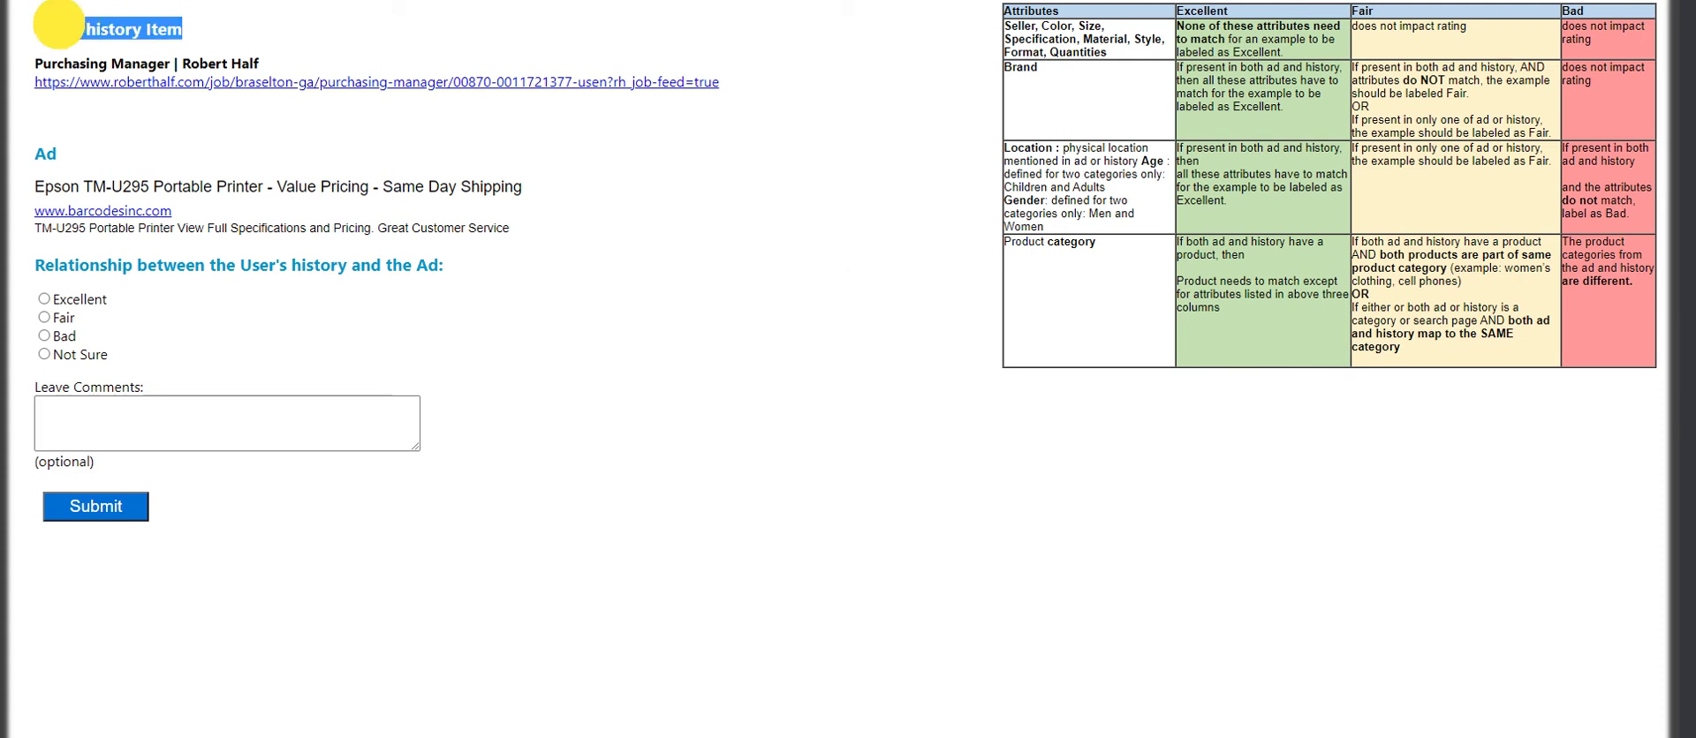
pyautogui.click(222, 144)
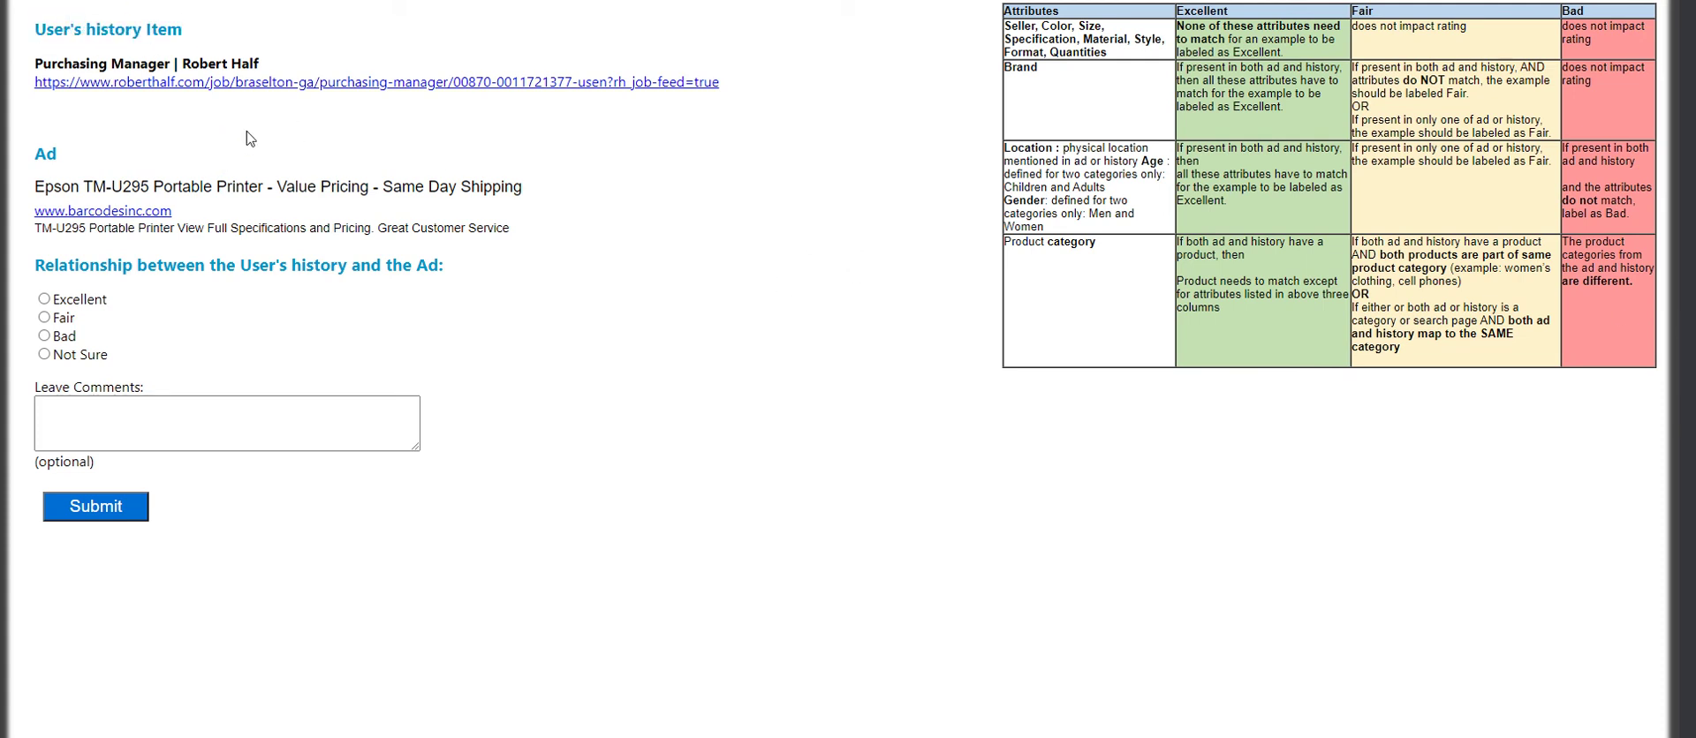
pyautogui.click(265, 86)
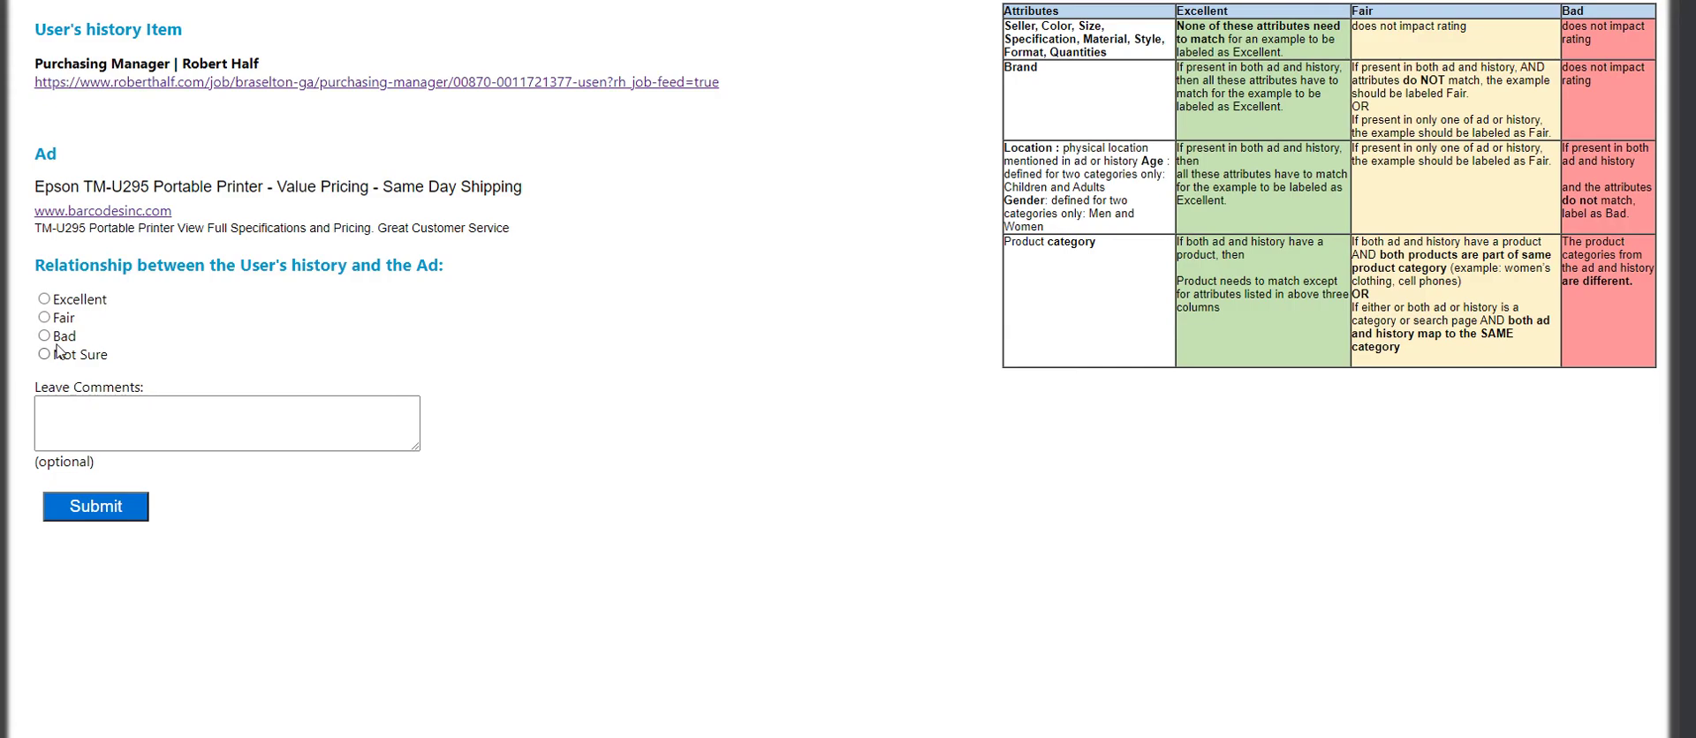
# Rate the Epson printer ad Bad, submit it, and dismiss the correct-answer feedback
pyautogui.click(56, 340)
pyautogui.click(113, 512)
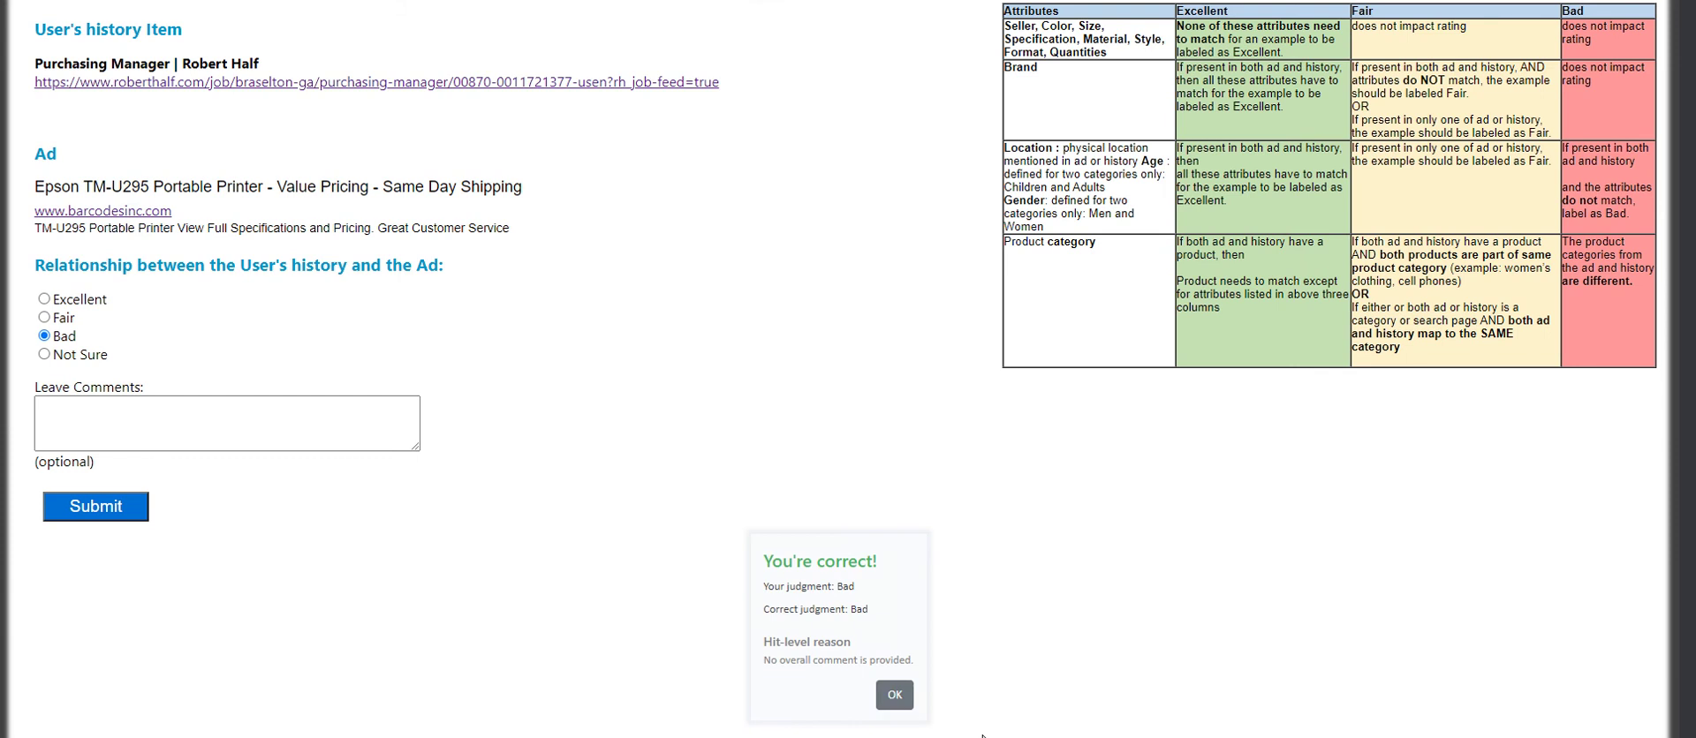
pyautogui.click(900, 700)
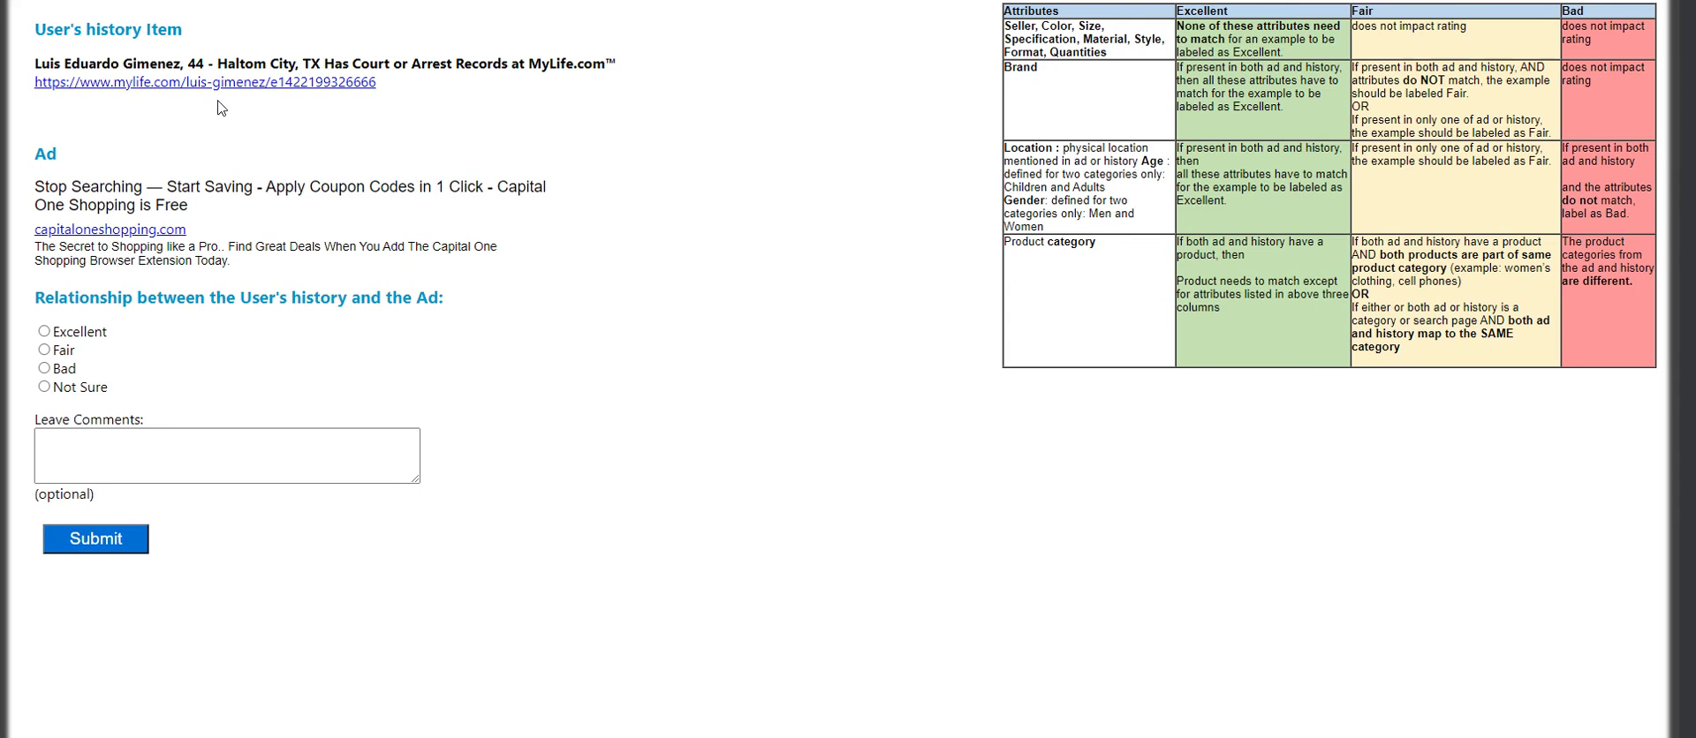
# Compare the court-records page with the Capital One Shopping ad, rate it Bad, submit, and dismiss the feedback
pyautogui.click(306, 85)
pyautogui.click(157, 233)
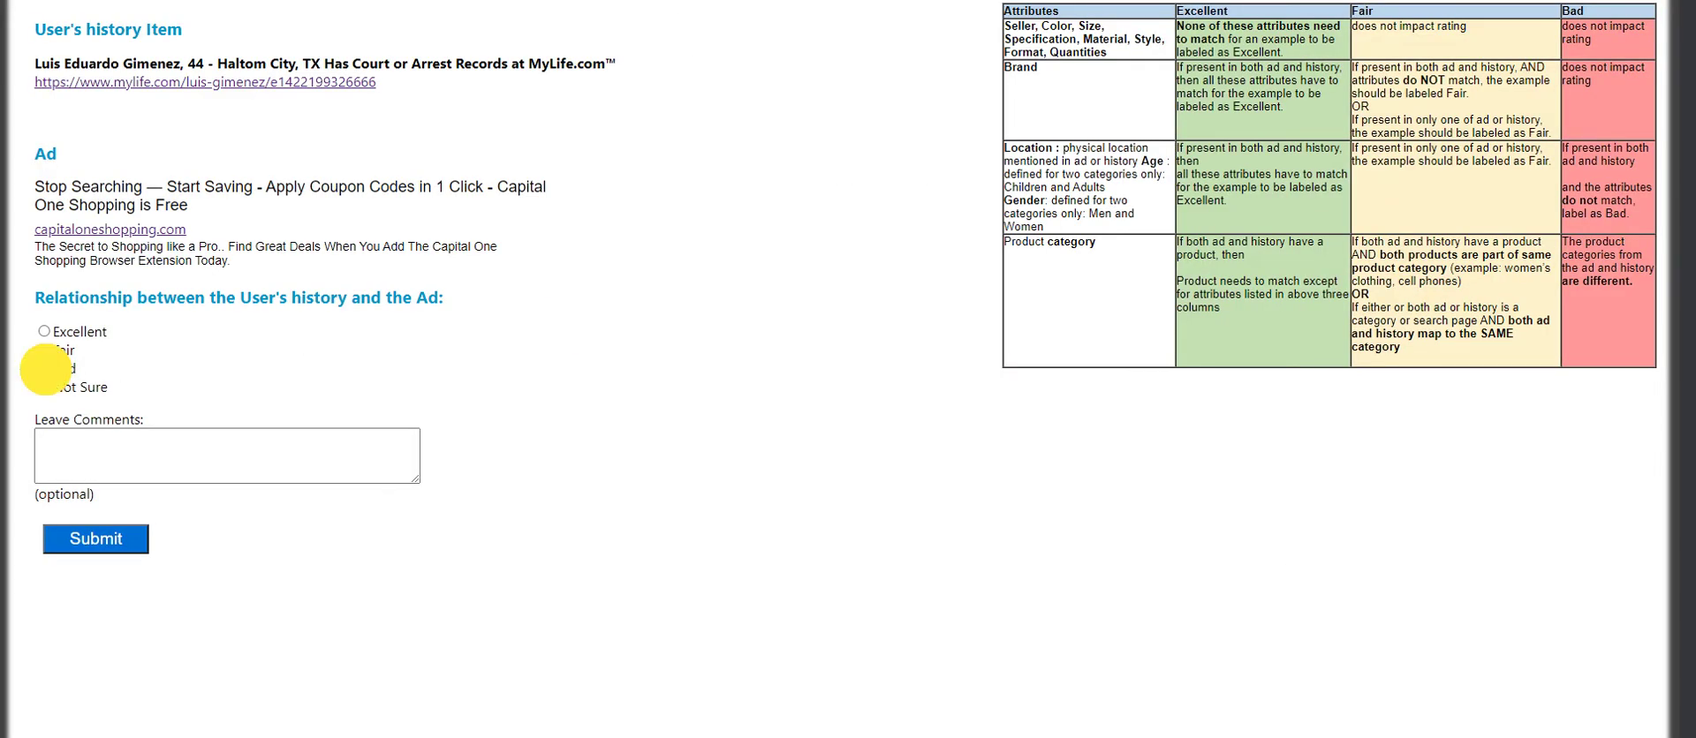
pyautogui.click(44, 368)
pyautogui.click(110, 540)
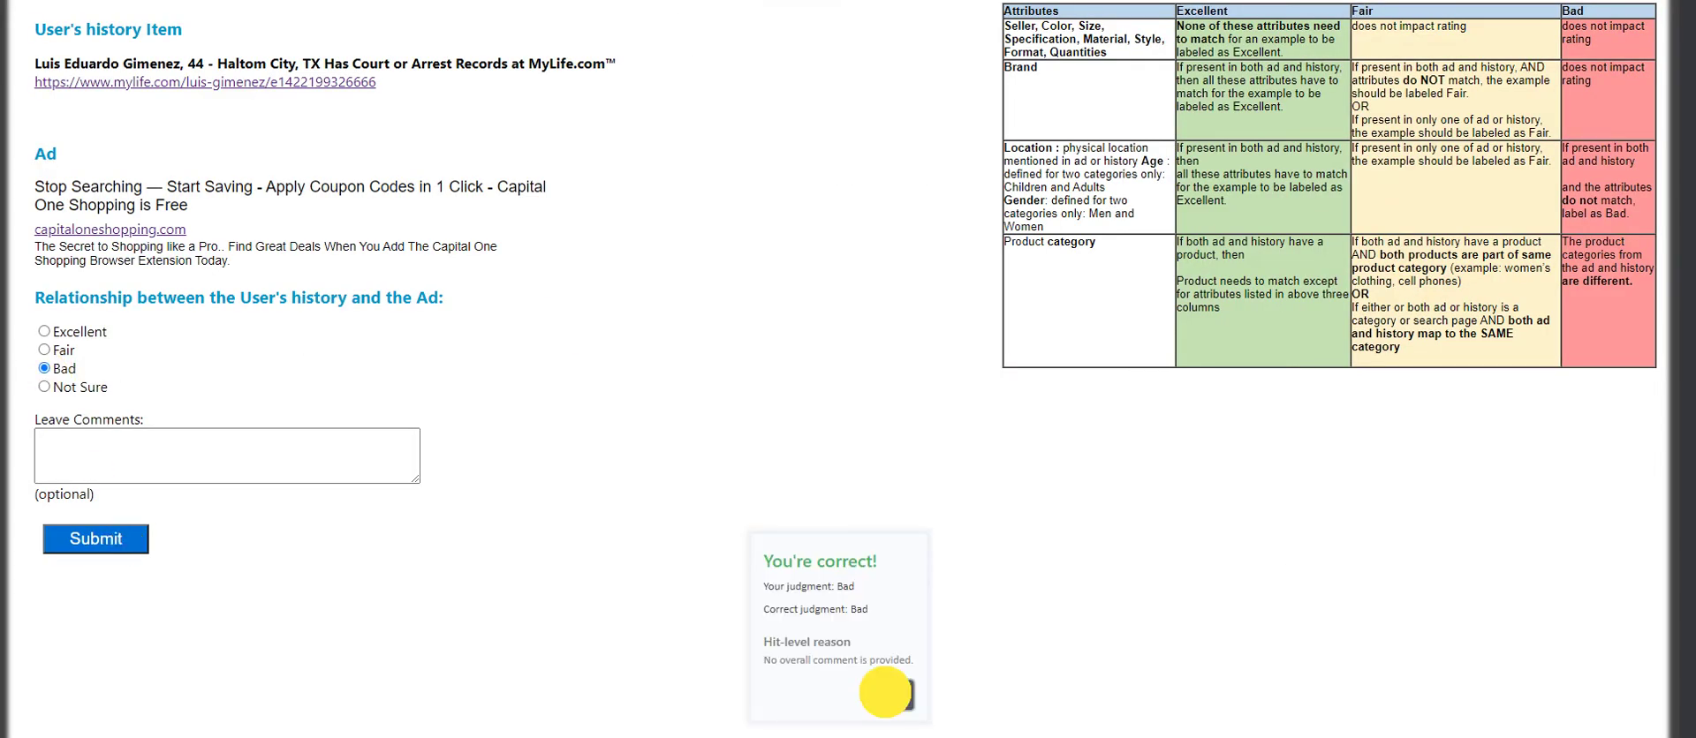
pyautogui.click(885, 691)
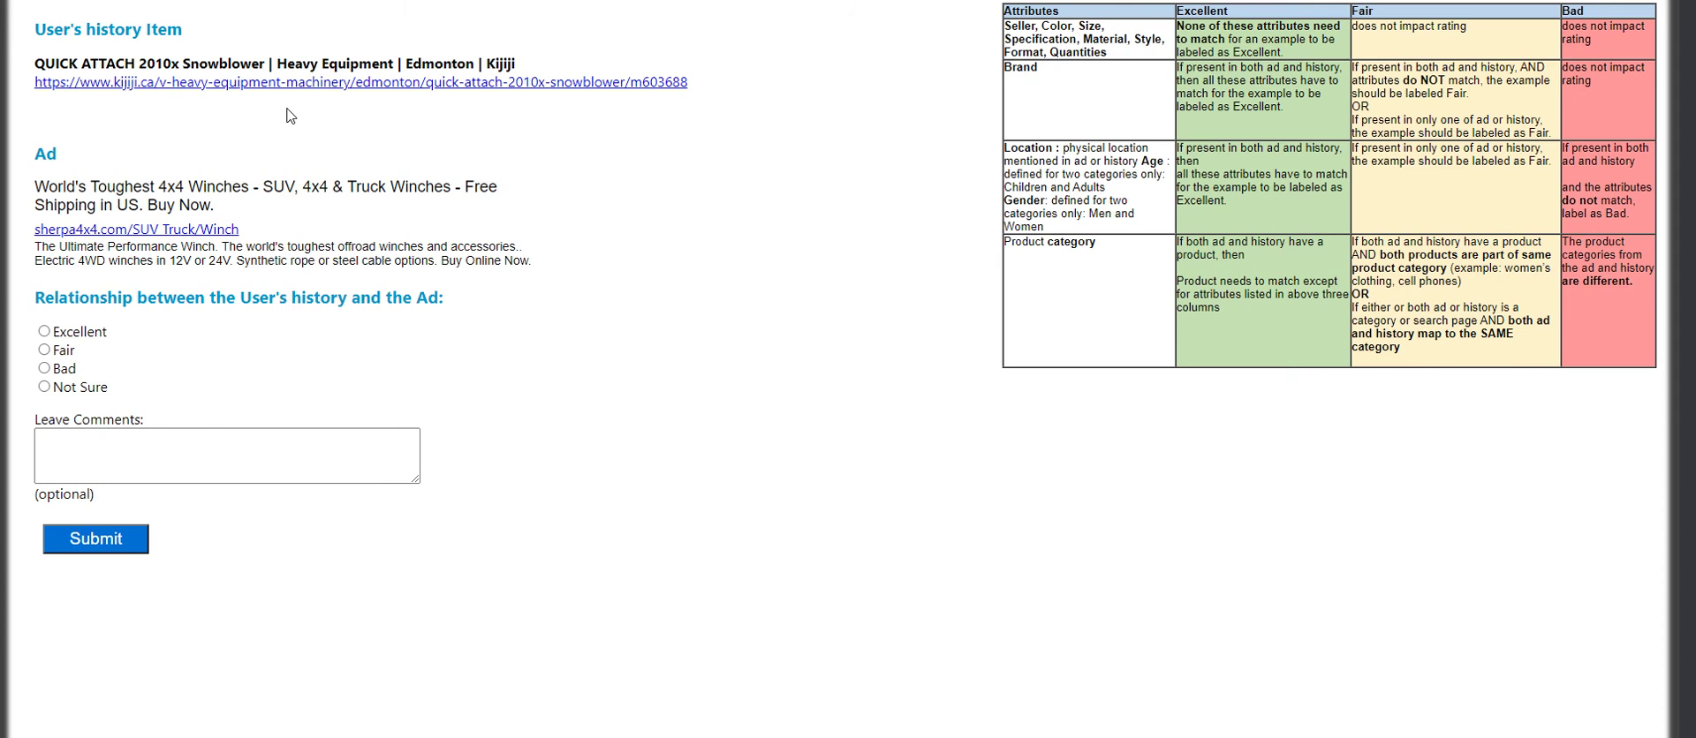
# Check the Kijiji snowblower listing against the 4x4 winch ad, then rate Bad and submit
pyautogui.click(384, 83)
pyautogui.click(215, 232)
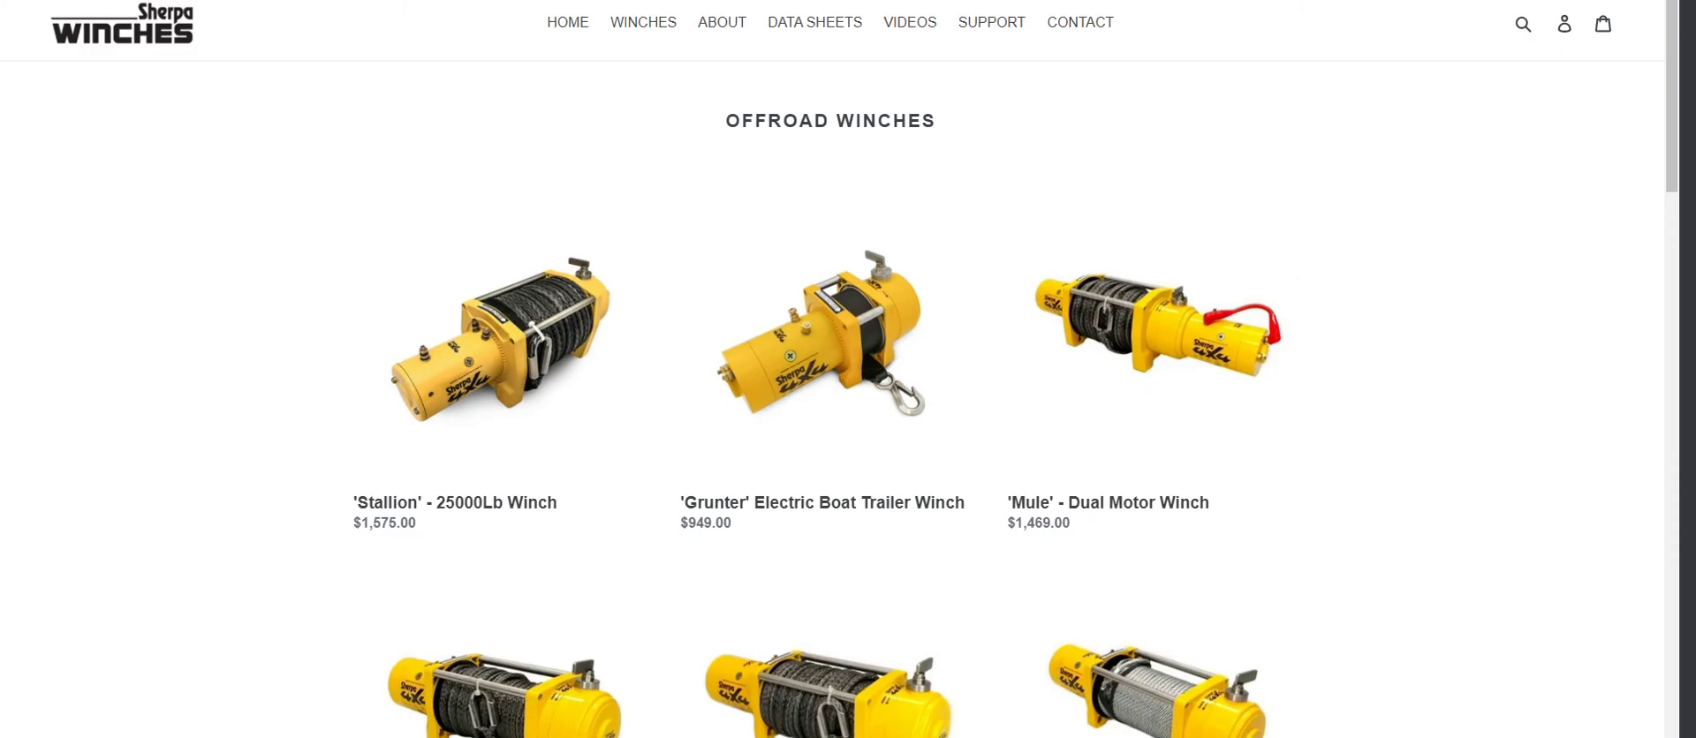
pyautogui.hotkey('ctrl', 'w')
pyautogui.hotkey('ctrl', 'w')
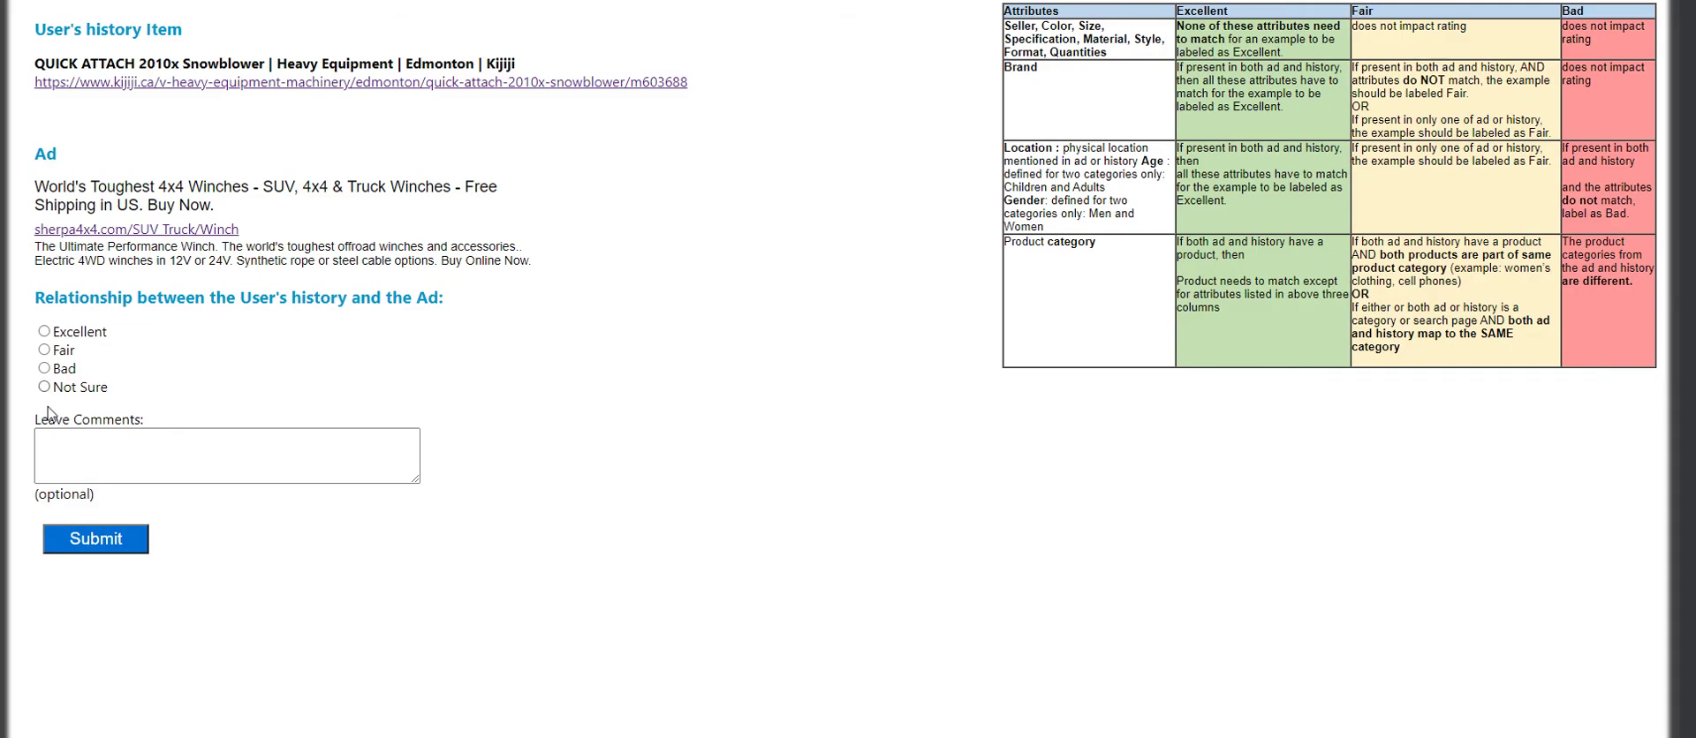
pyautogui.click(44, 368)
pyautogui.click(876, 698)
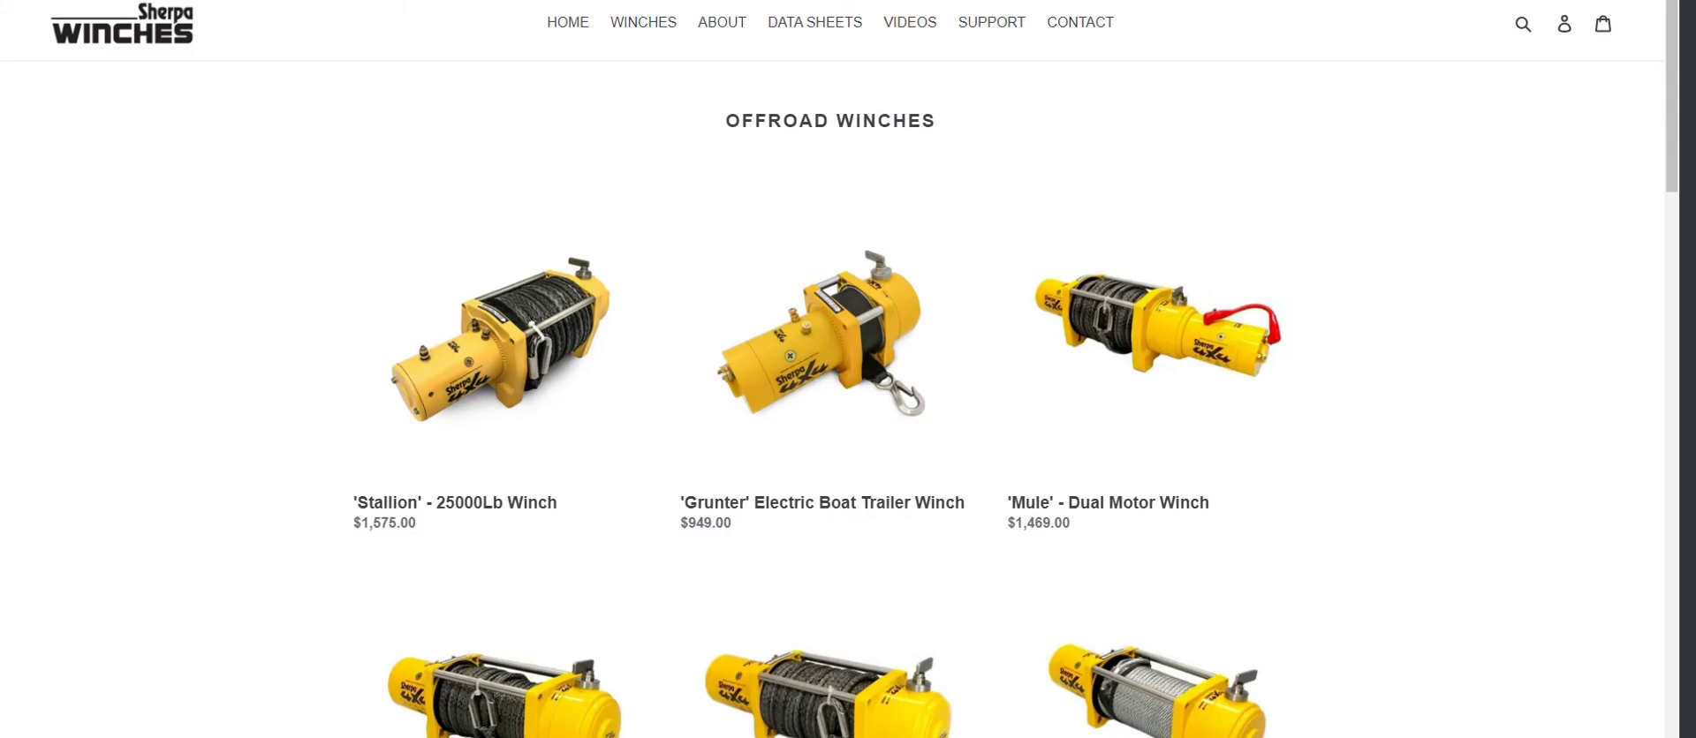
pyautogui.hotkey('ctrl', 'w')
pyautogui.hotkey('ctrl', 'w')
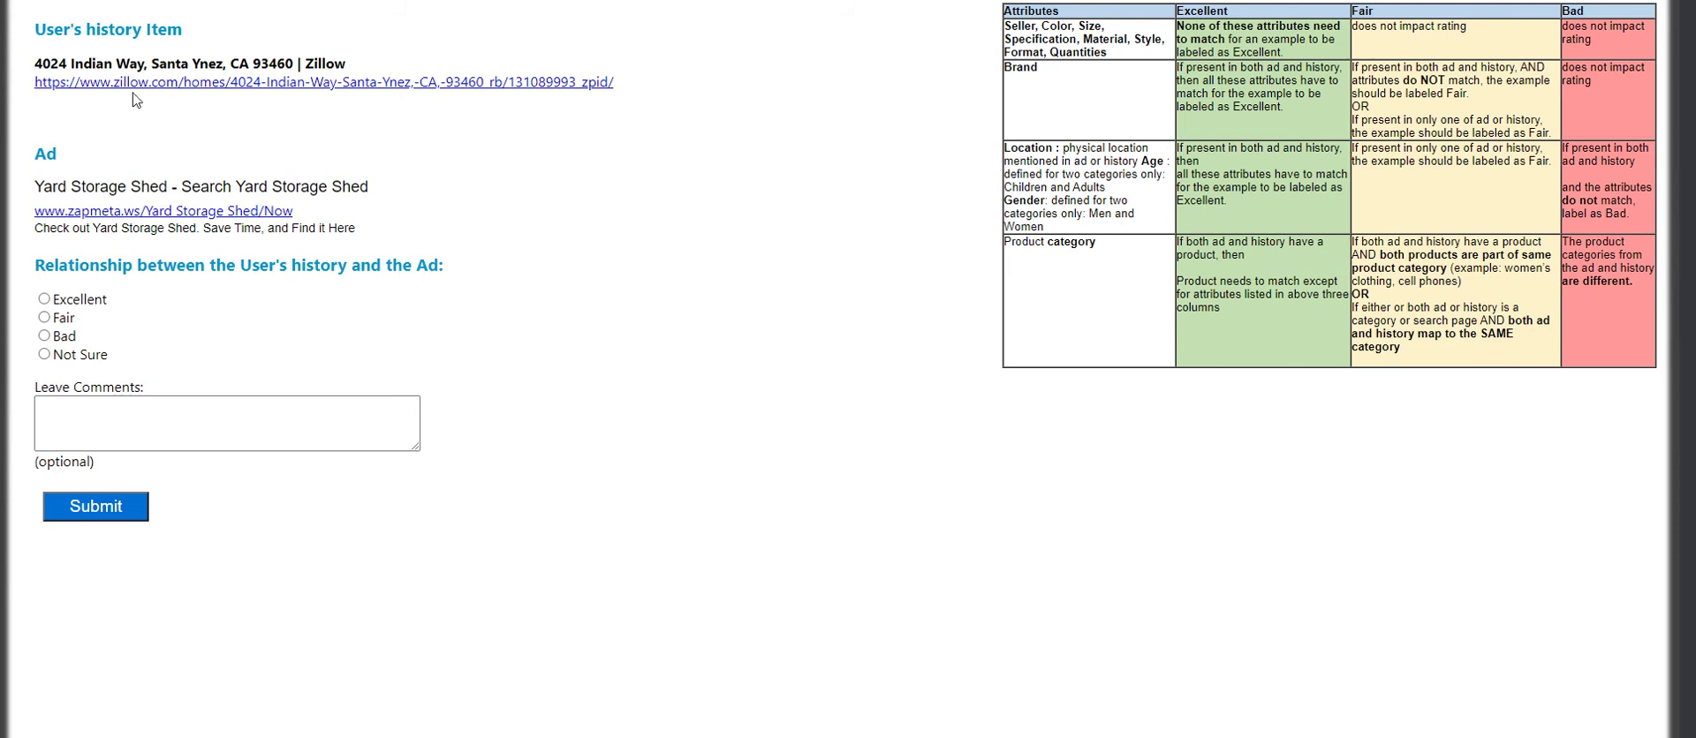
# Check the criteria's location rules, rate the yard shed ad Bad for the Zillow listing, and submit
pyautogui.moveTo(349, 64); pyautogui.dragTo(142, 60)
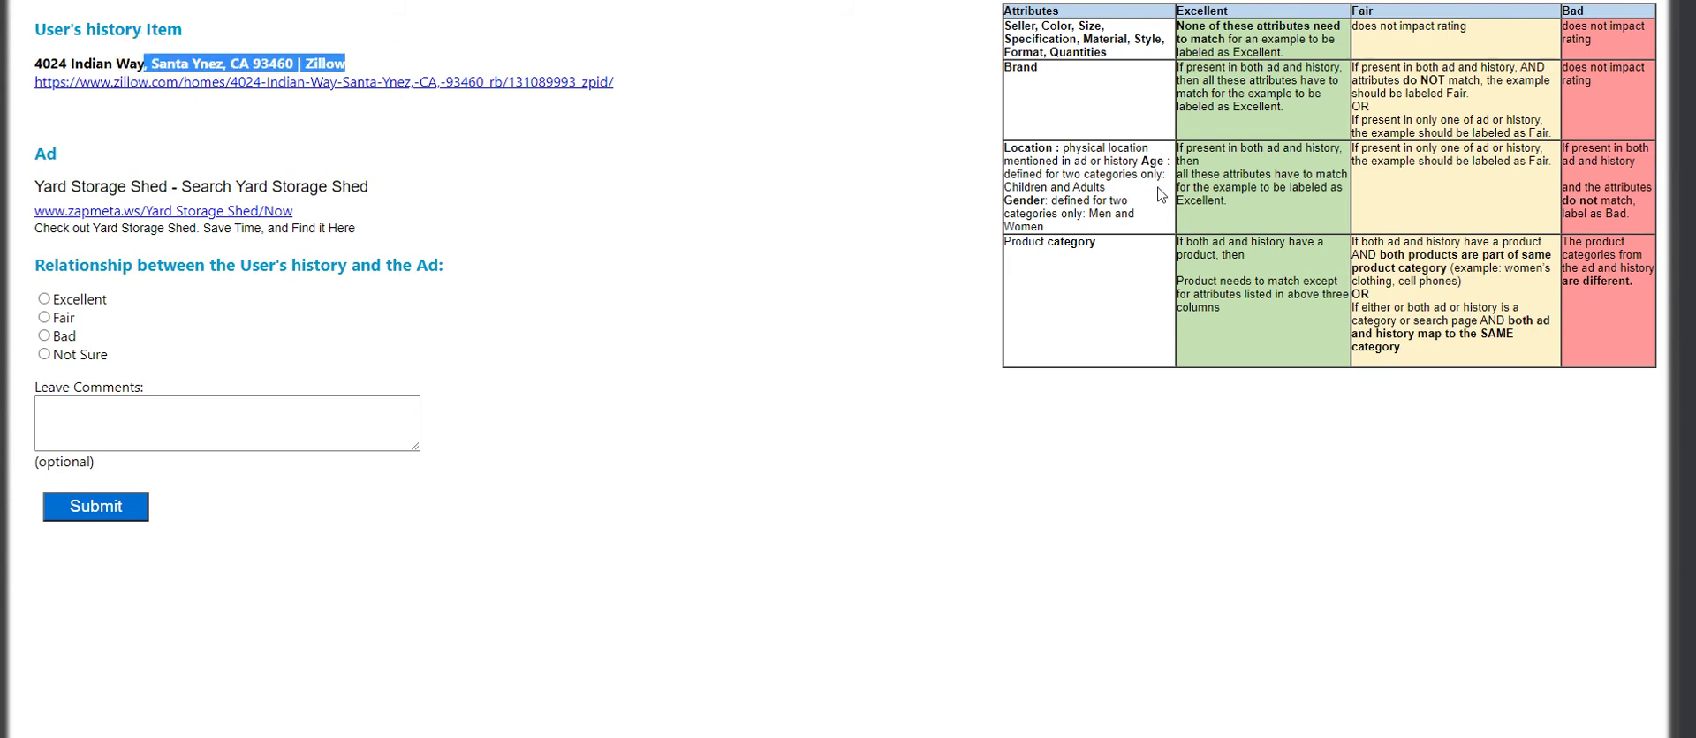
pyautogui.moveTo(1142, 161); pyautogui.dragTo(1542, 207)
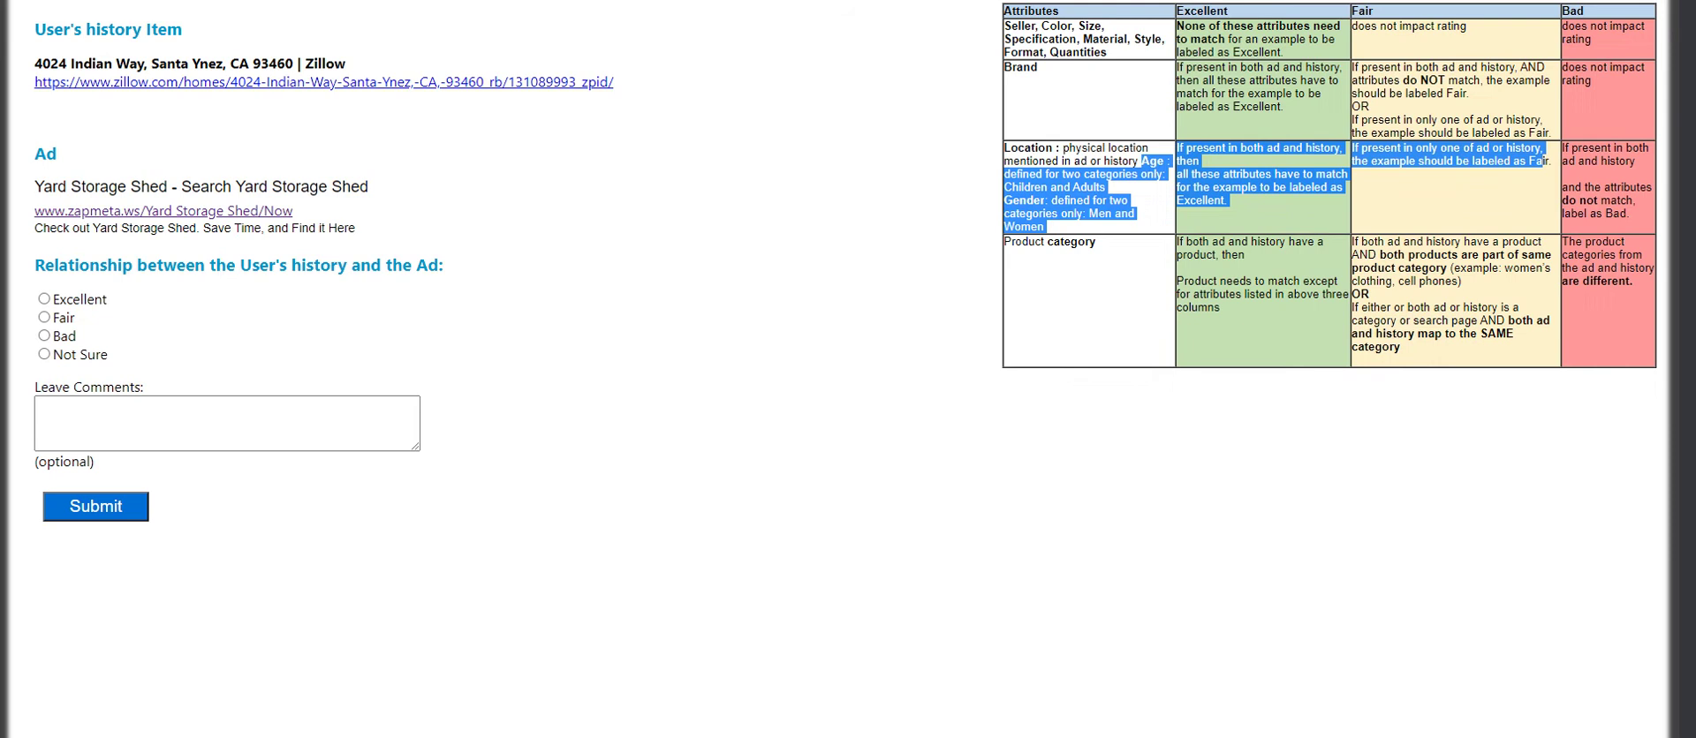
pyautogui.click(45, 336)
pyautogui.click(105, 507)
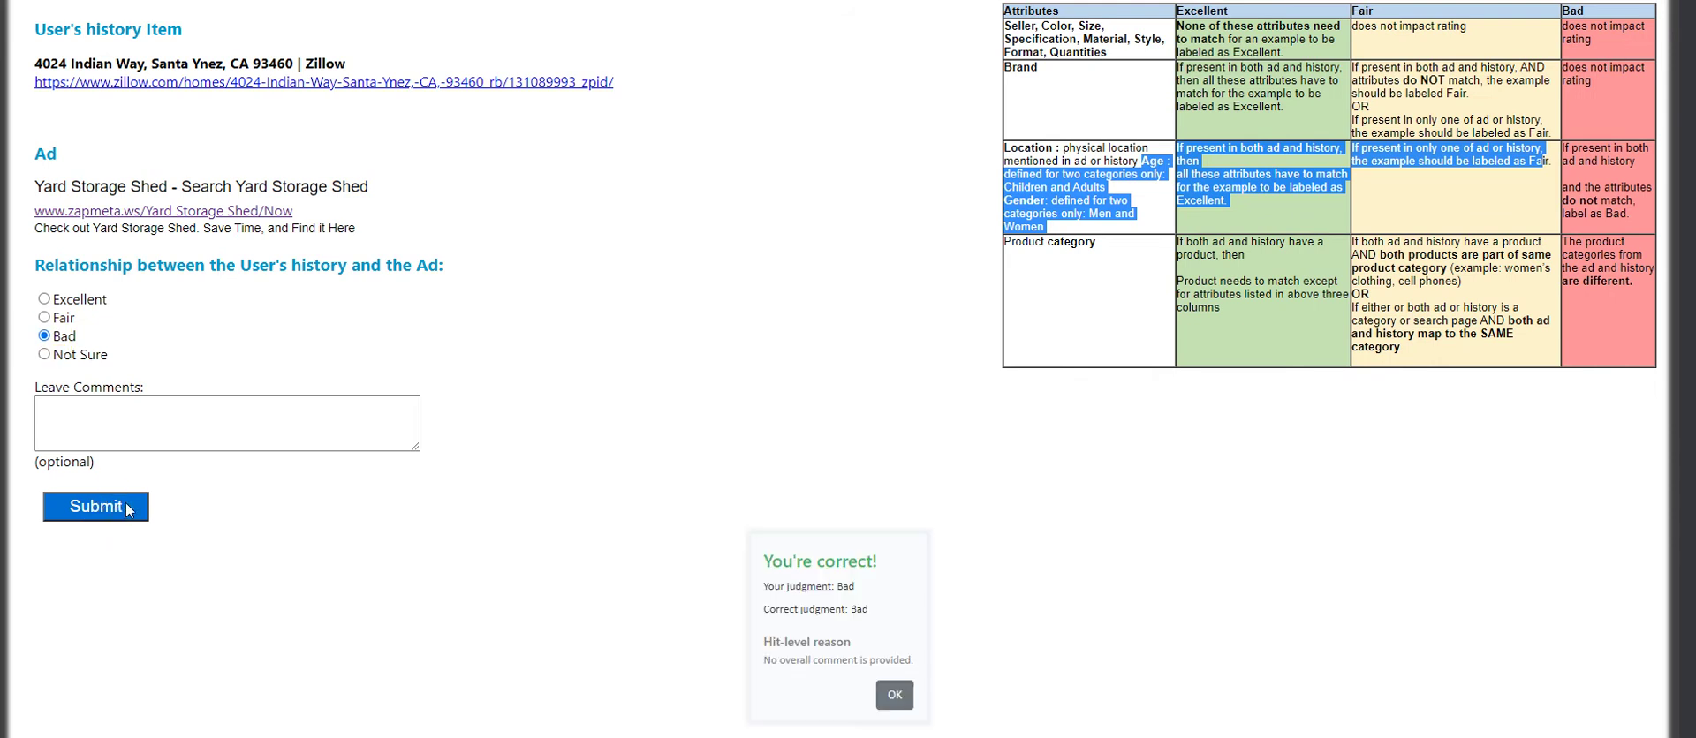
pyautogui.click(894, 694)
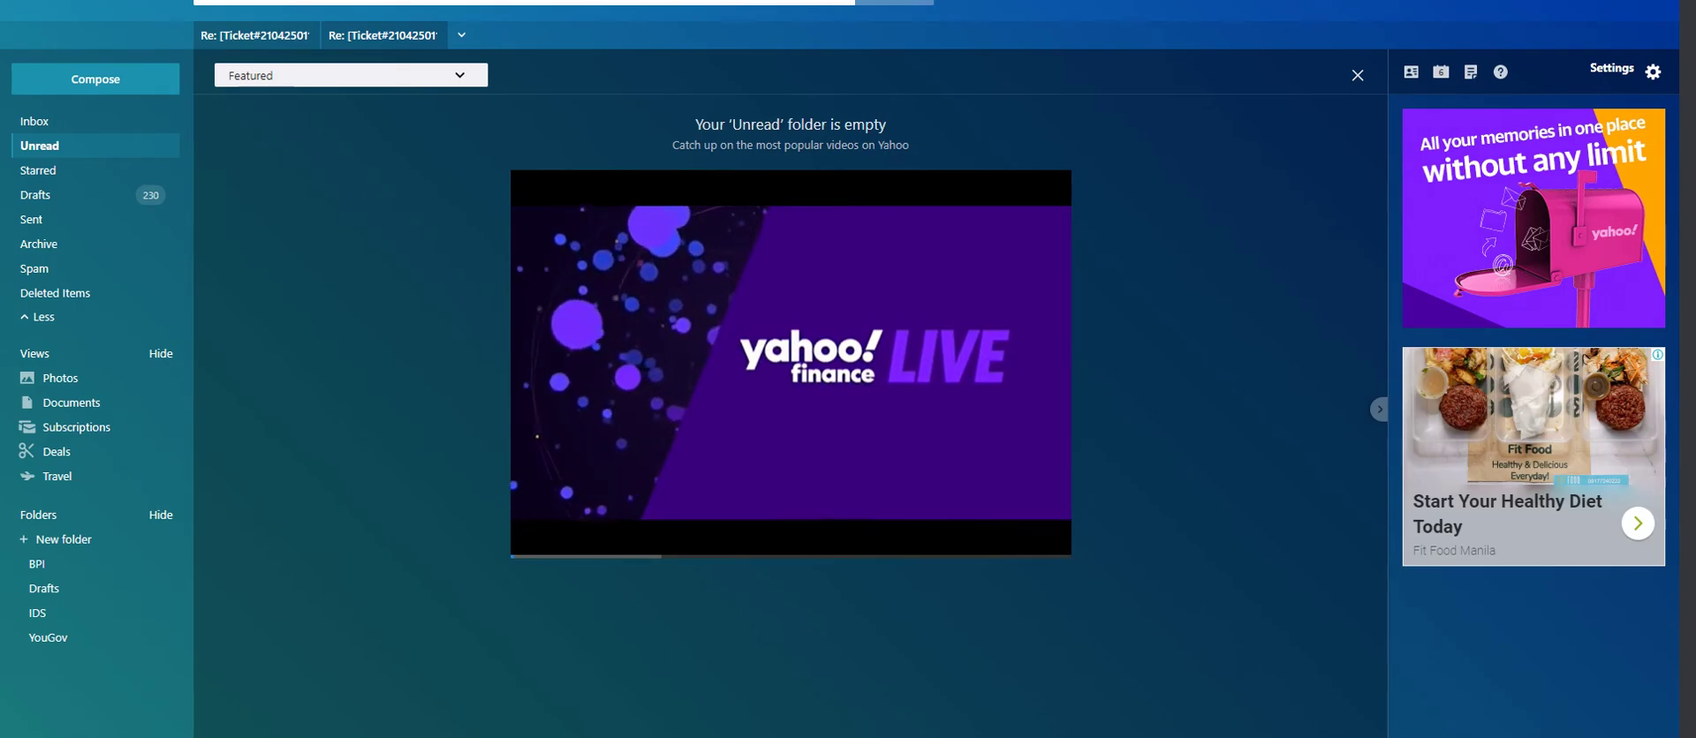
# Search the web for 'uhrs' and sign in to UHRS Web Entry with a Microsoft account
pyautogui.hotkey('ctrl', 't')
pyautogui.write('uhrs')
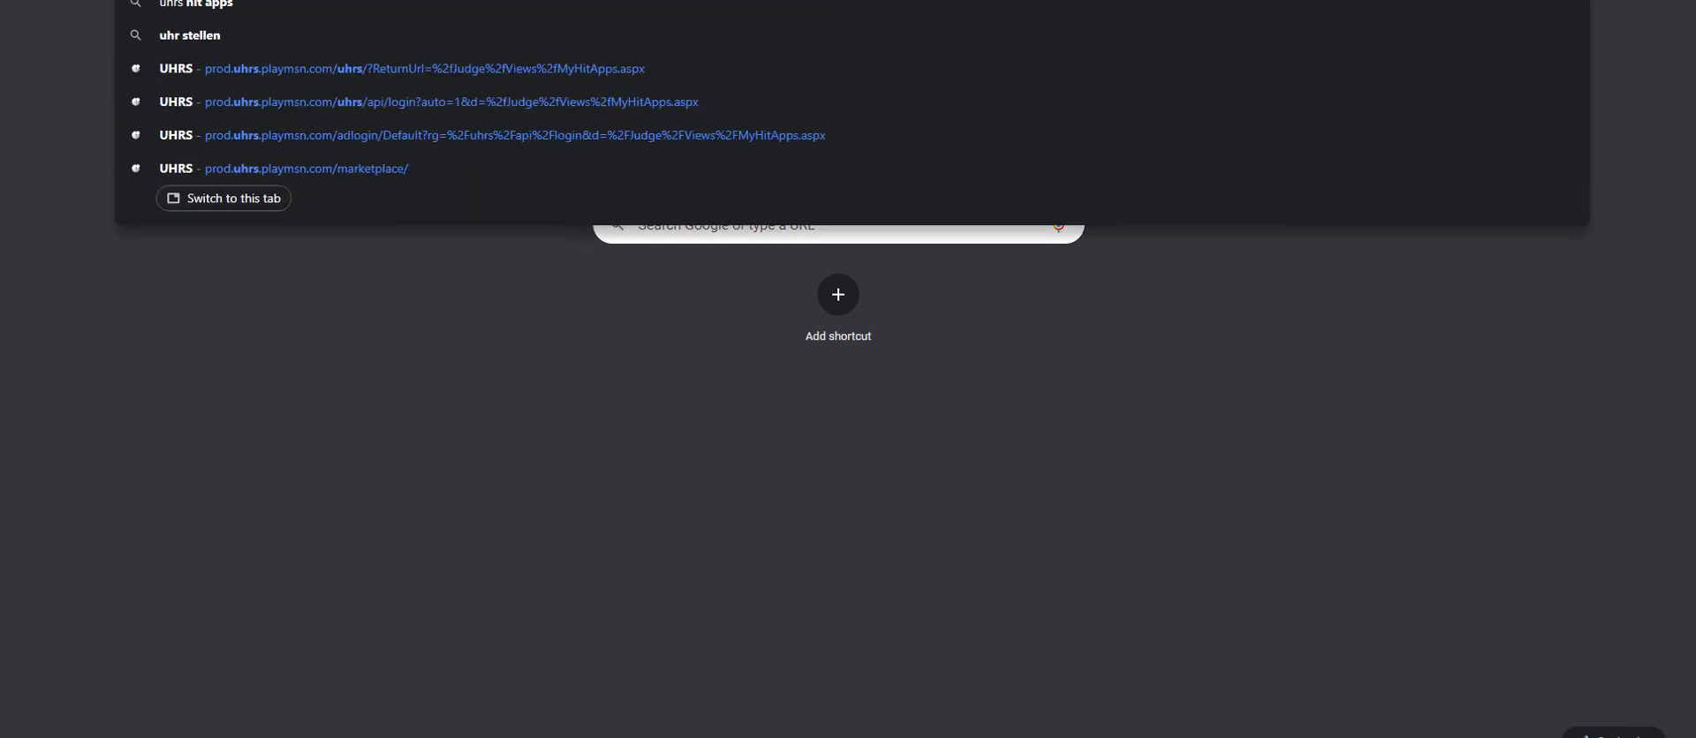
pyautogui.press('Return')
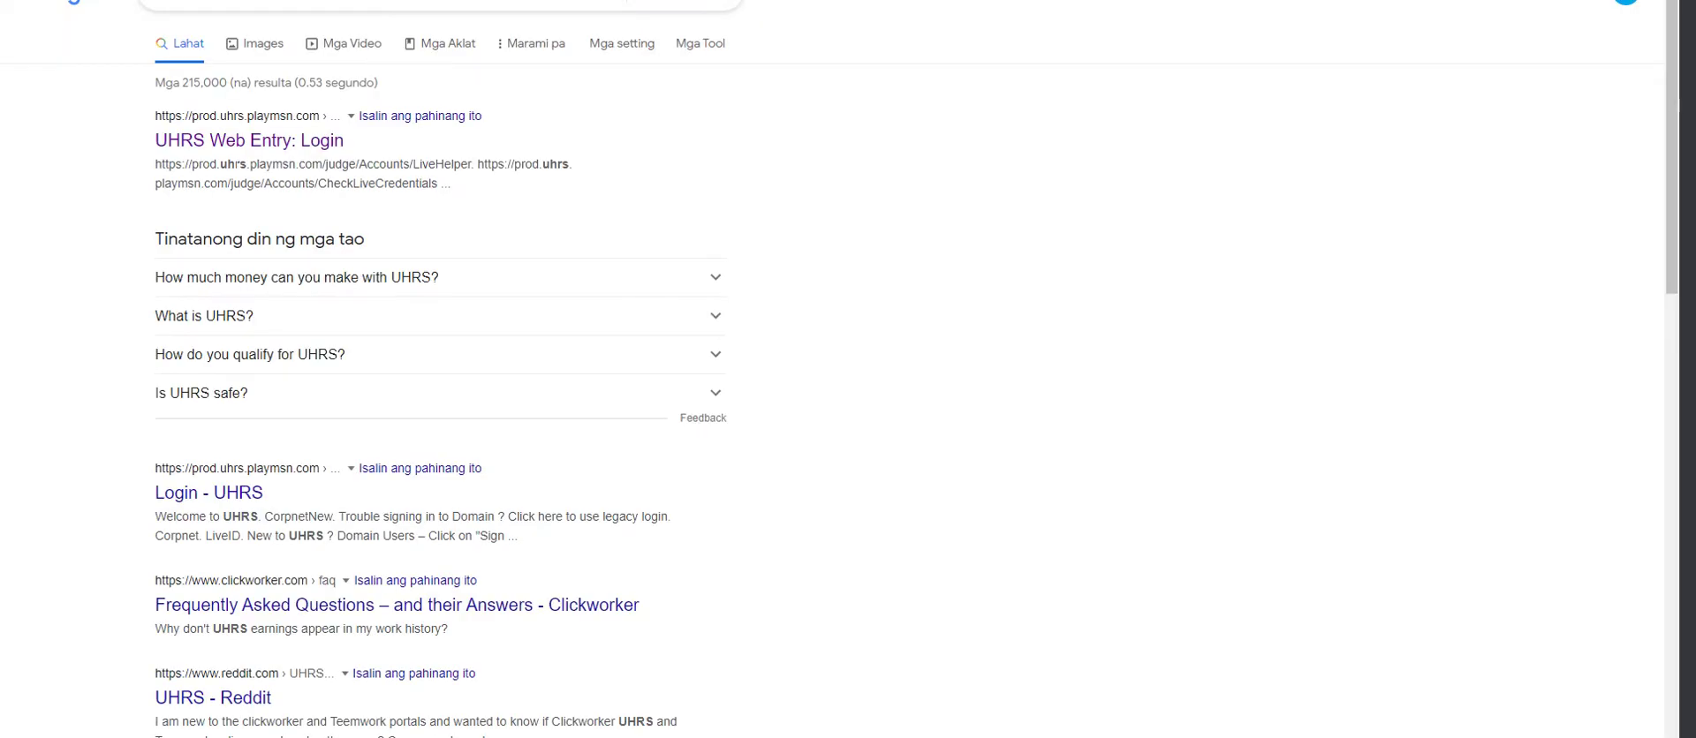
pyautogui.click(234, 147)
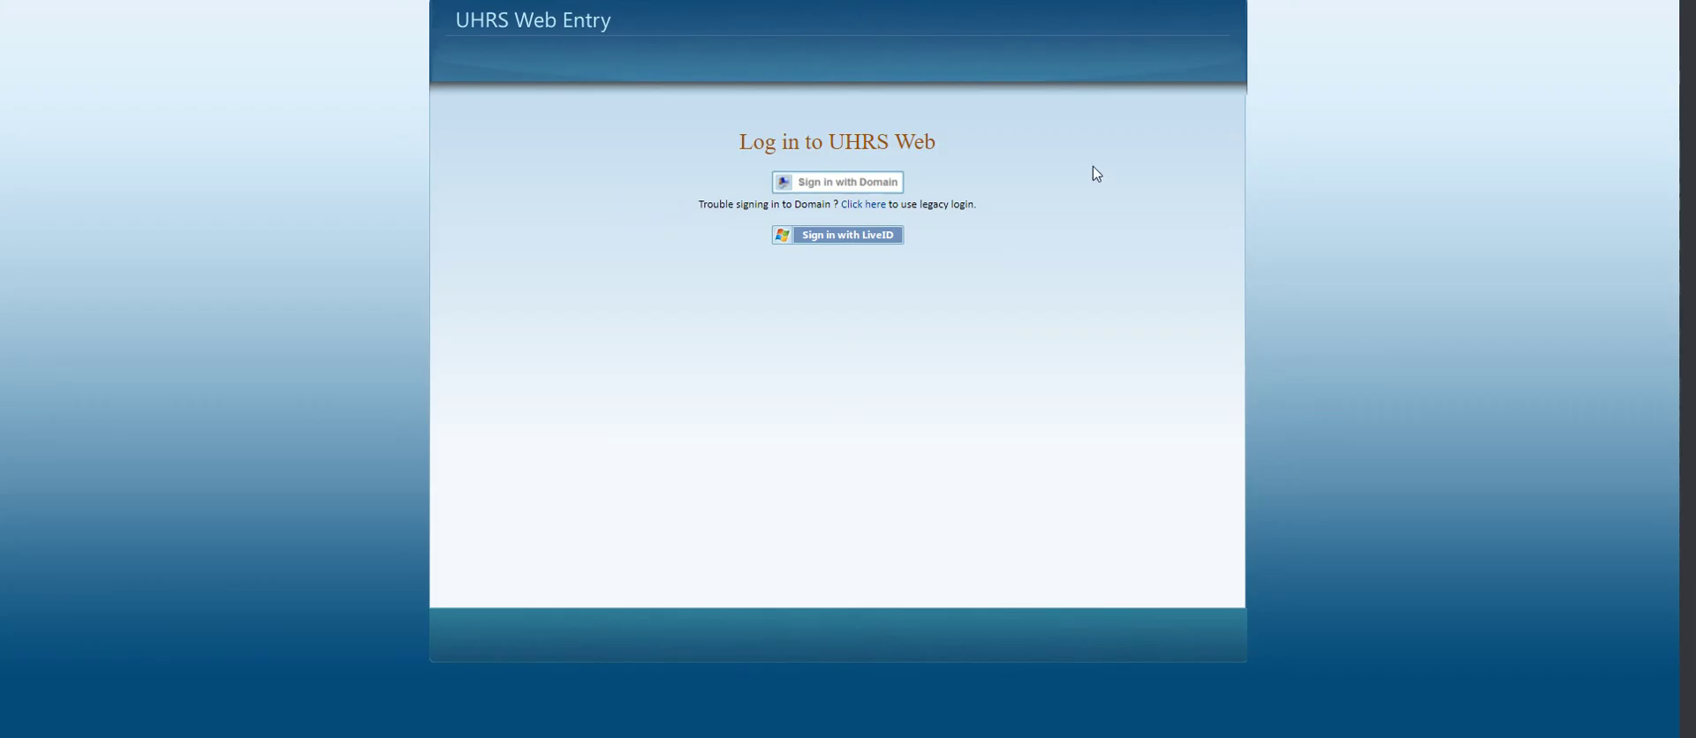
pyautogui.click(878, 237)
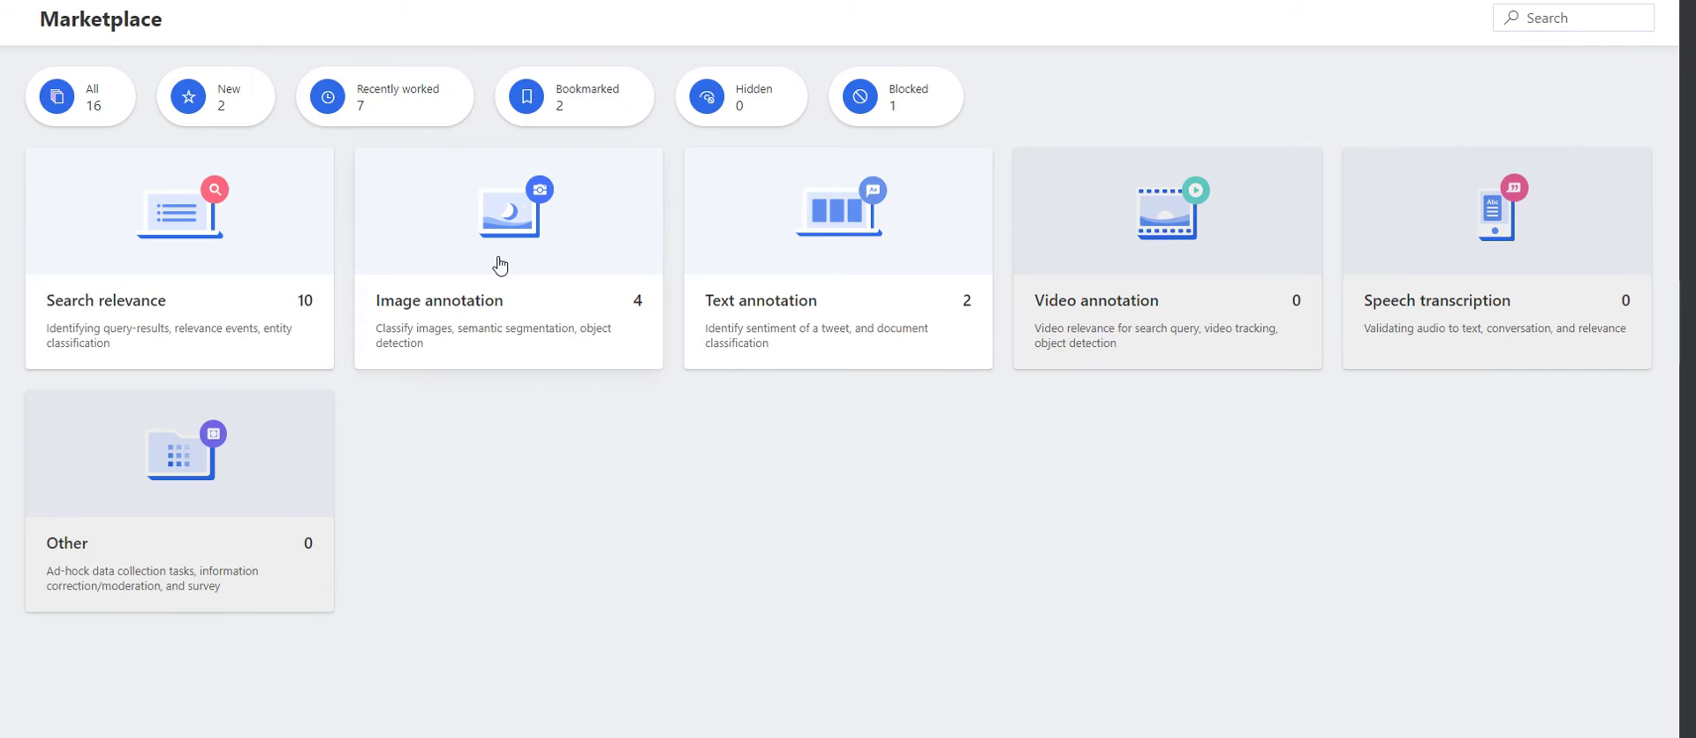
# Start the User History to Ad Relevance qualification from Recently worked tasks
pyautogui.click(388, 113)
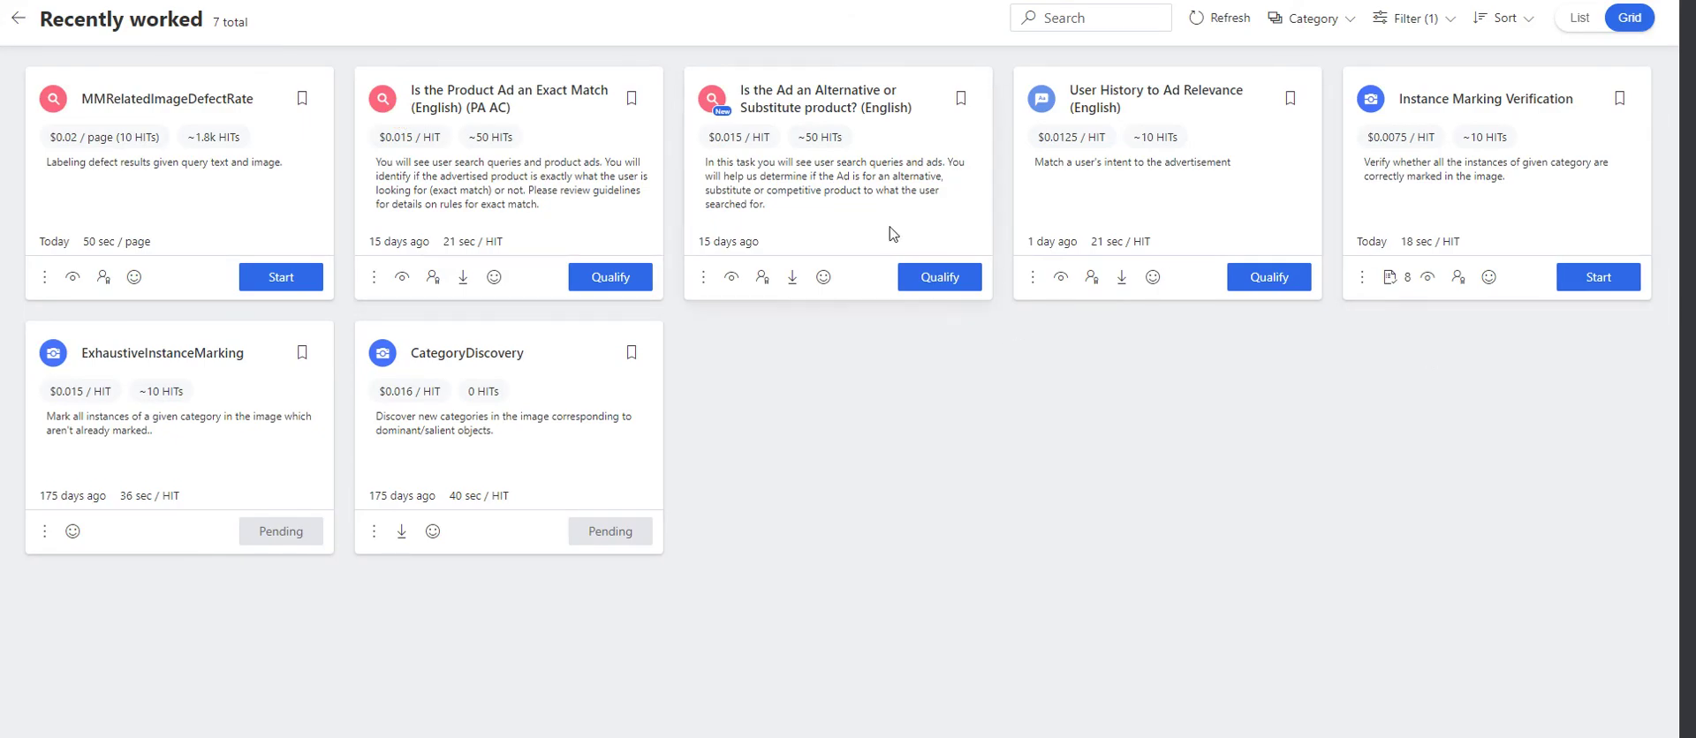
pyautogui.click(1290, 281)
pyautogui.click(1232, 428)
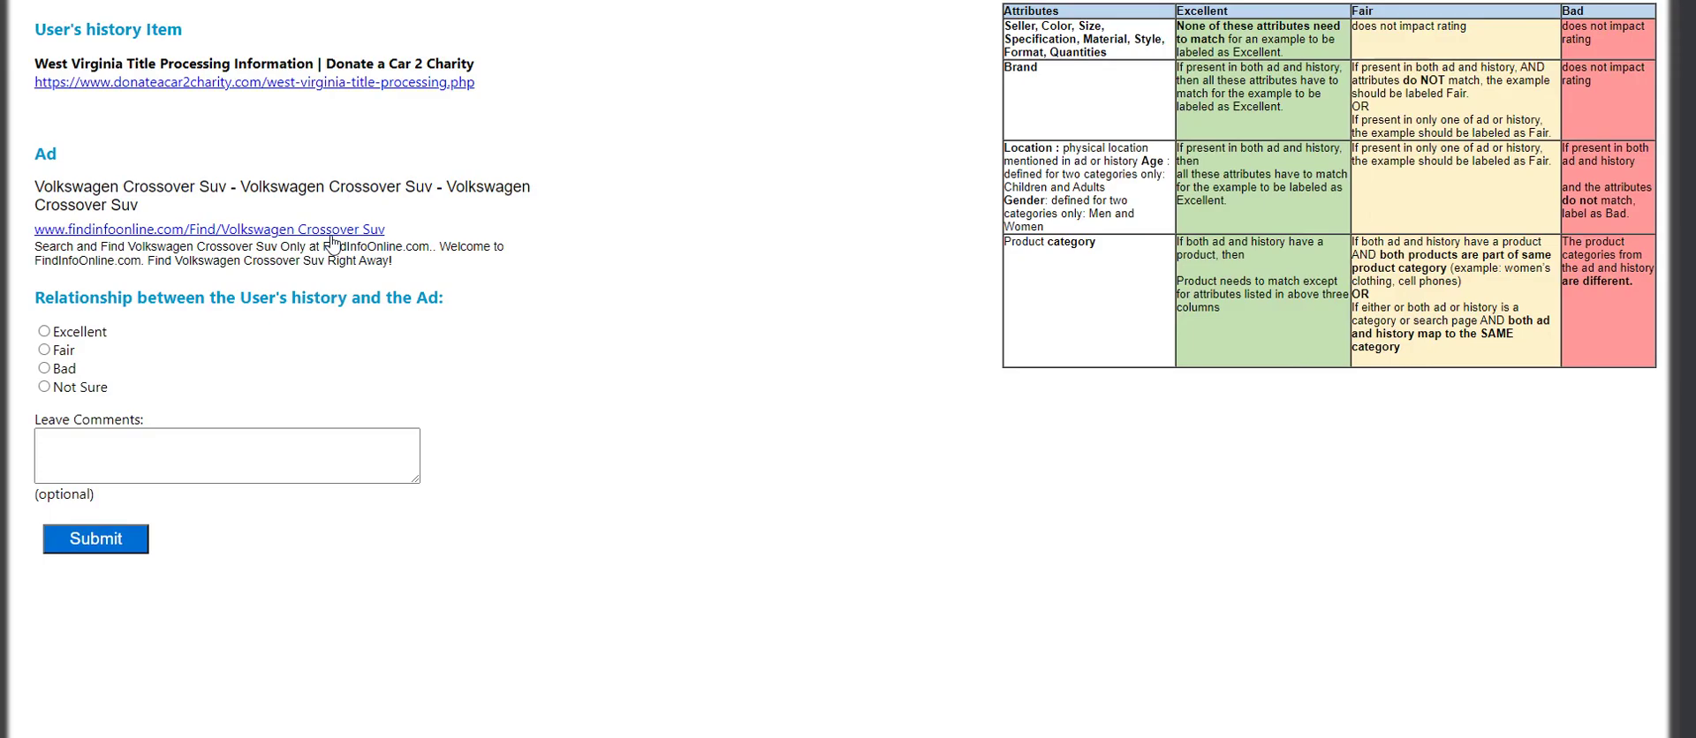
# Check the Donate a Car 2 Charity page and Volkswagen Crossover SUV ad, then rate Bad and submit
pyautogui.click(227, 83)
pyautogui.click(183, 231)
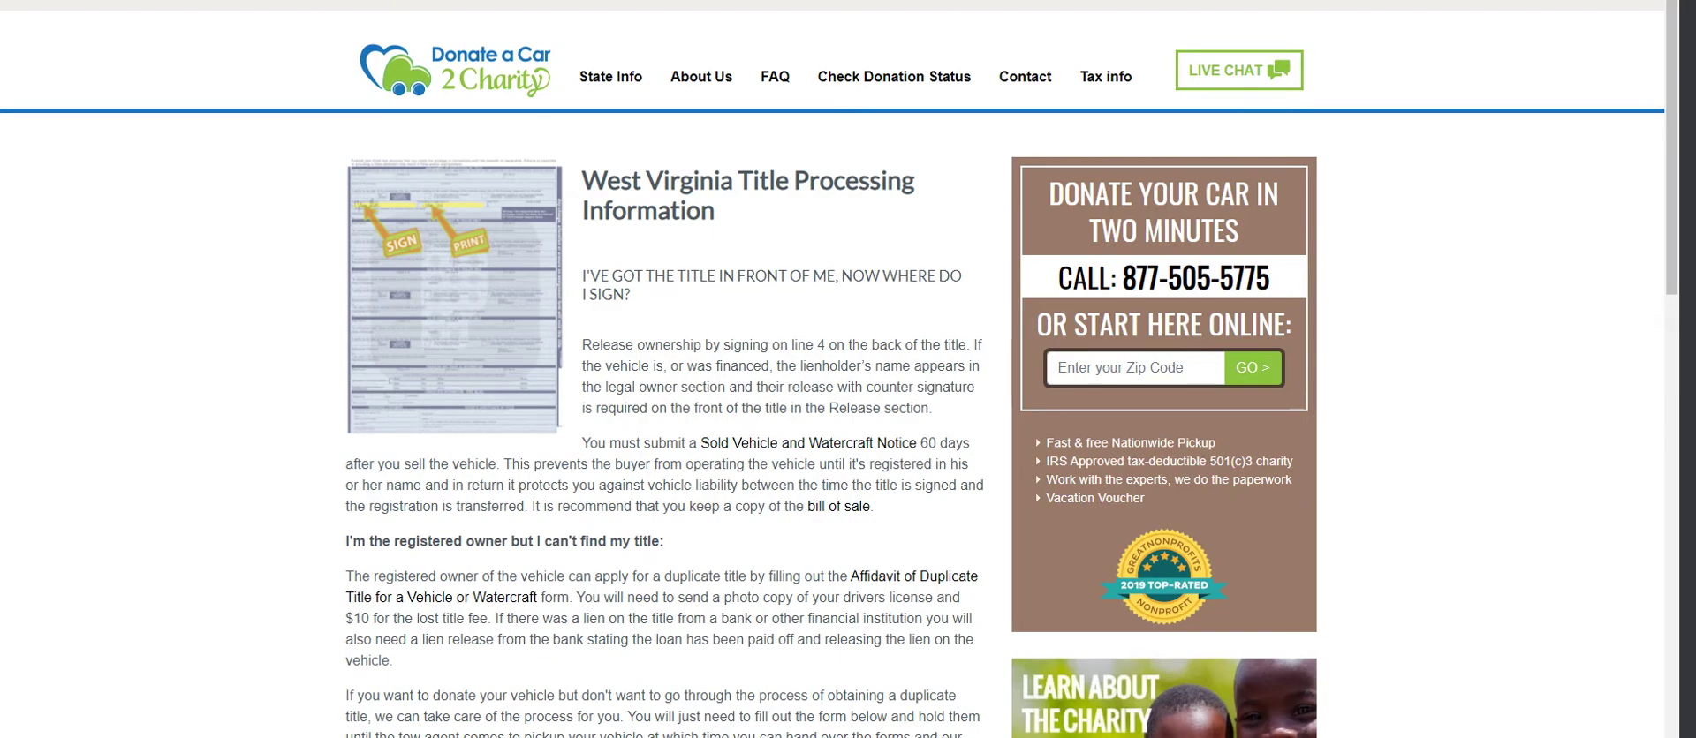
pyautogui.hotkey('ctrl', 'w')
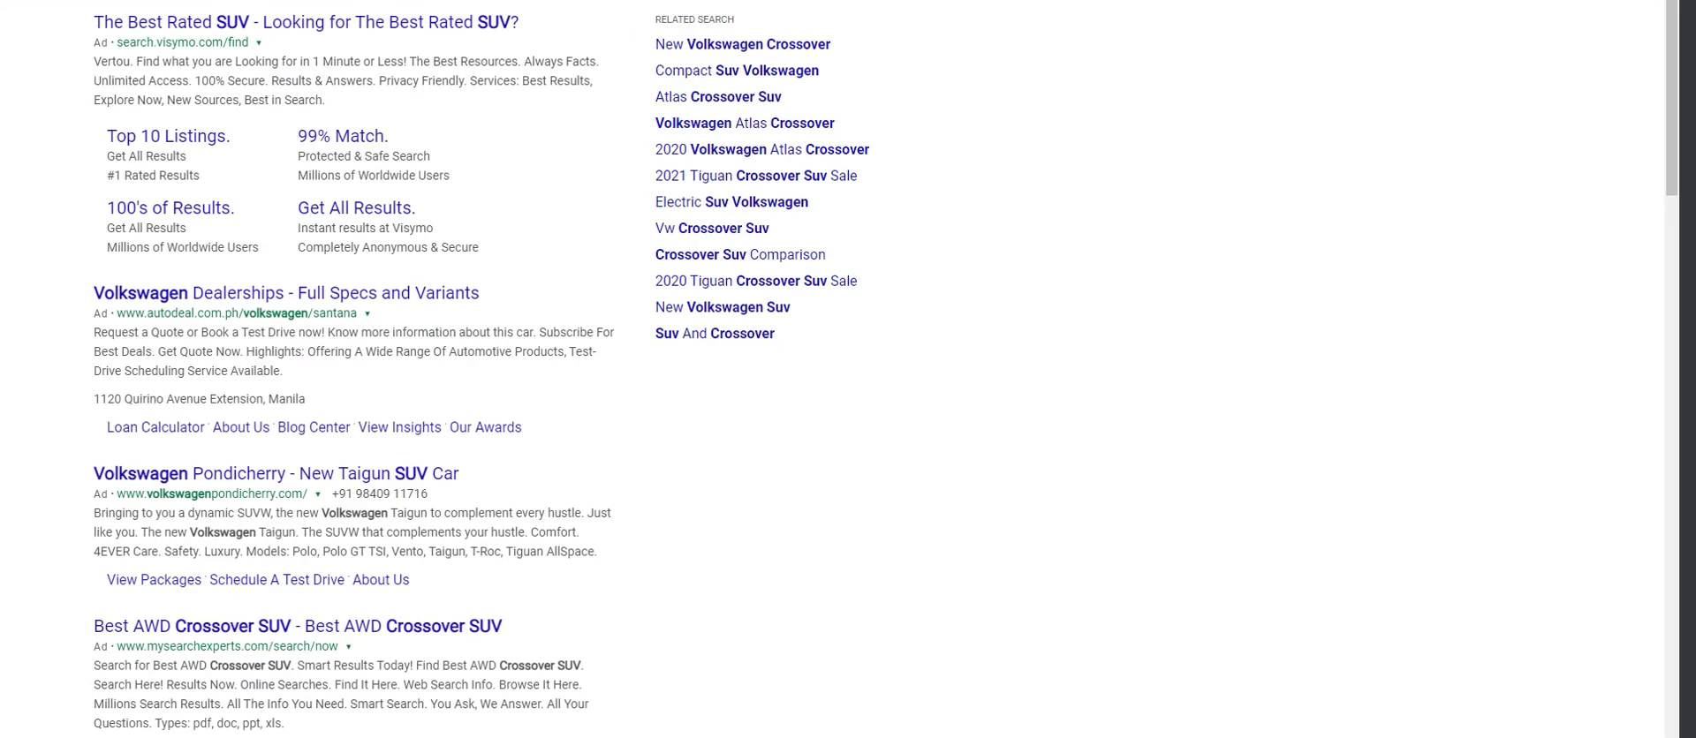
pyautogui.hotkey('ctrl', 'w')
pyautogui.click(44, 368)
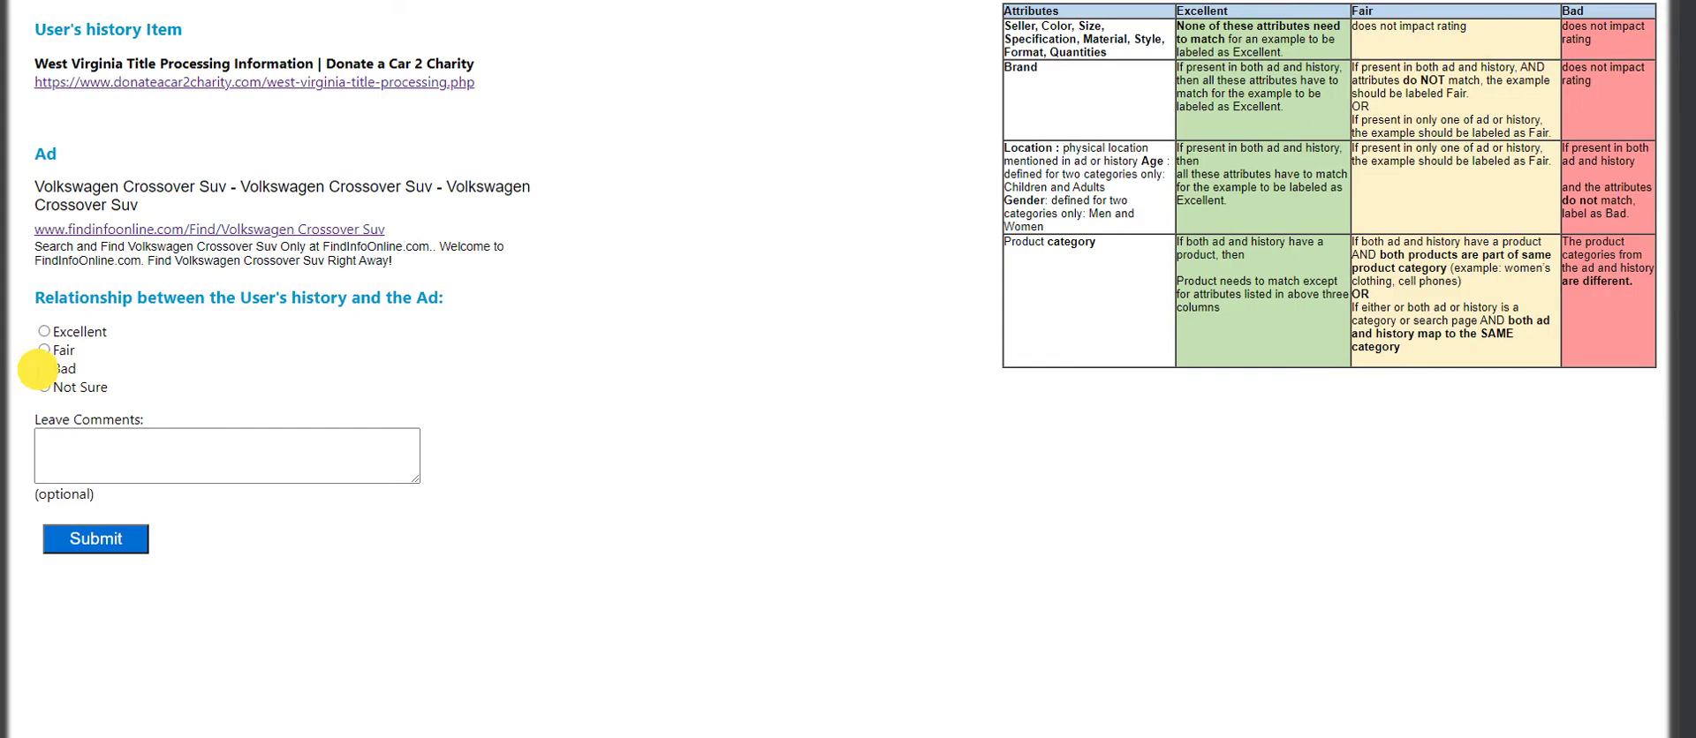
pyautogui.click(129, 541)
# Look up the 'envisioned' search, rate the printer setup ad Bad, submit, and dismiss the confirmation
pyautogui.click(893, 696)
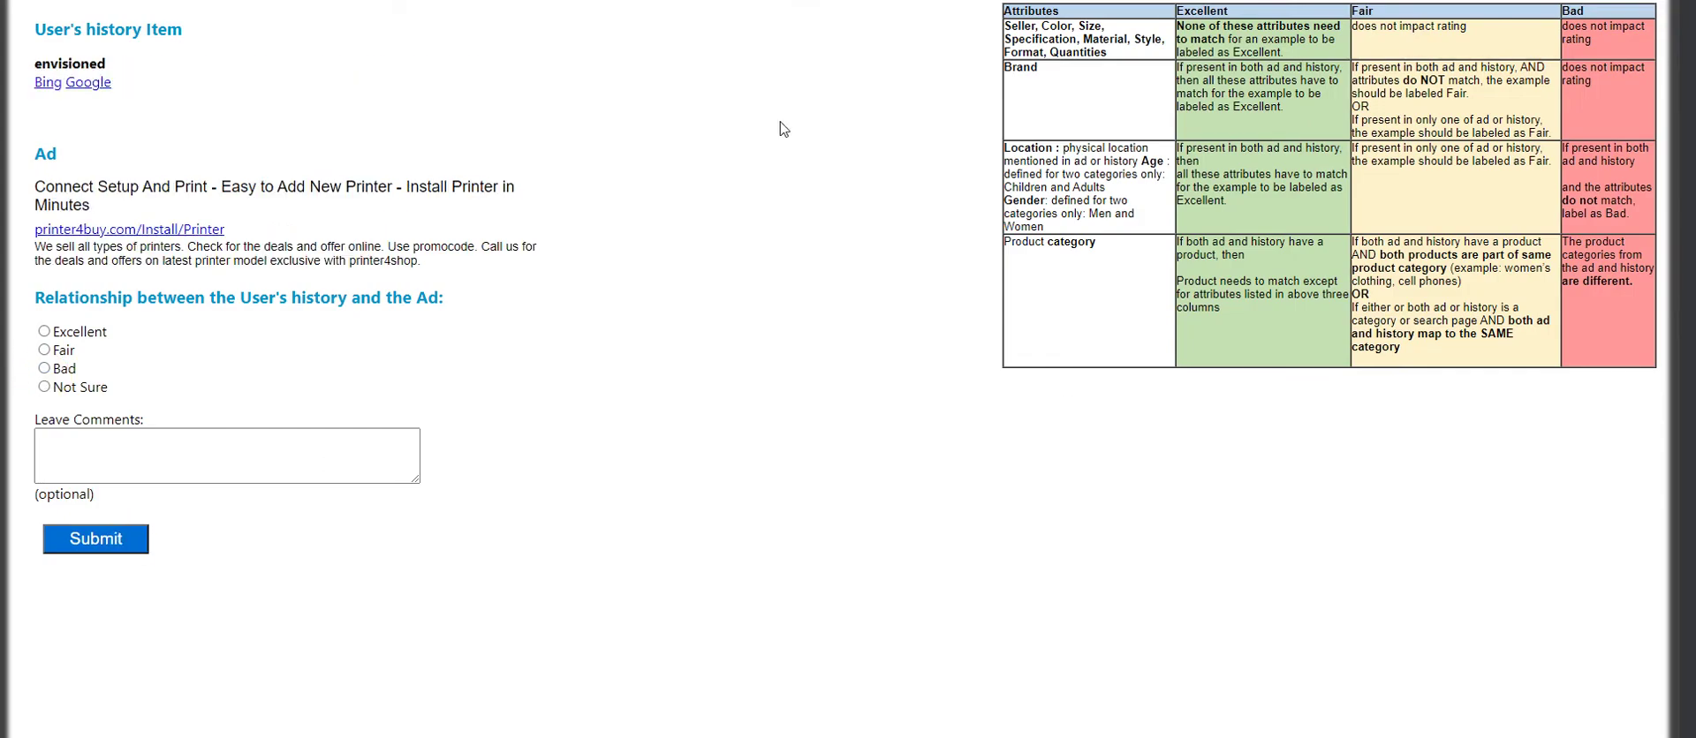
pyautogui.click(88, 83)
pyautogui.click(43, 368)
pyautogui.click(88, 541)
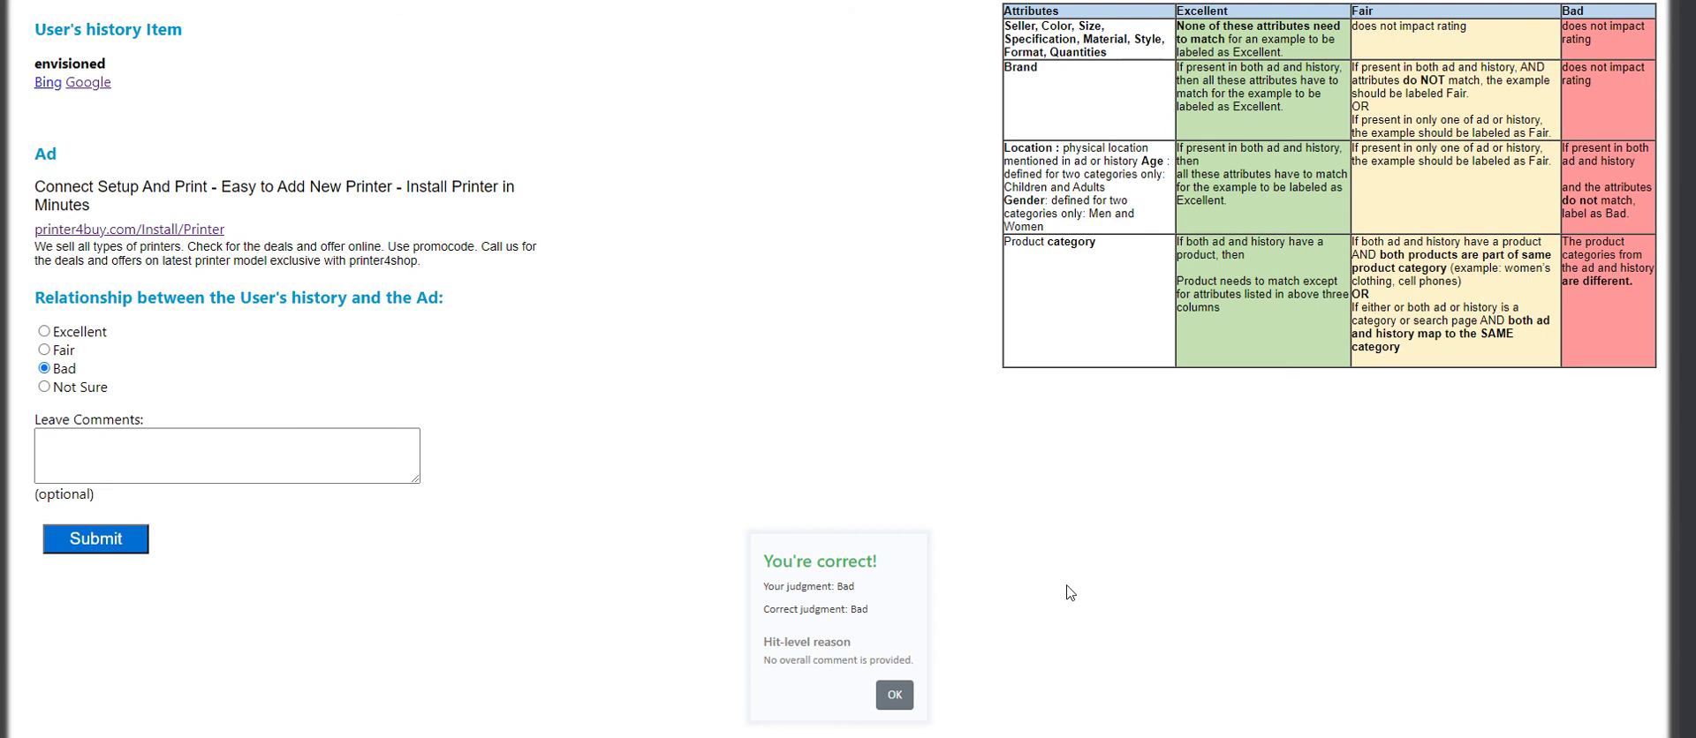
pyautogui.click(895, 695)
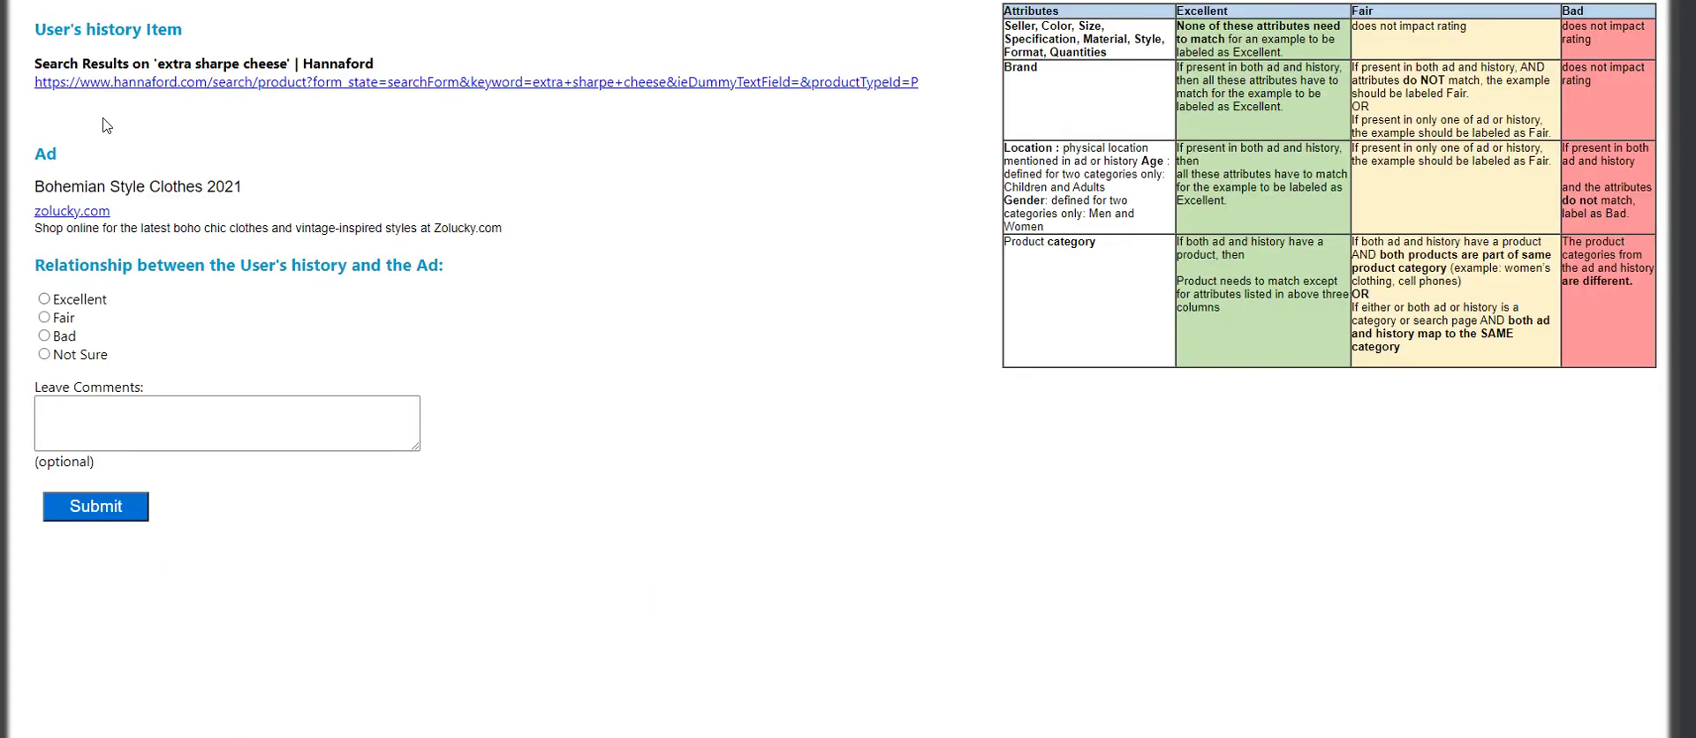
# Check the Hannaford cheese search and zolucky.com ad, rate the pair Fair, submit, and accept the feedback
pyautogui.click(210, 85)
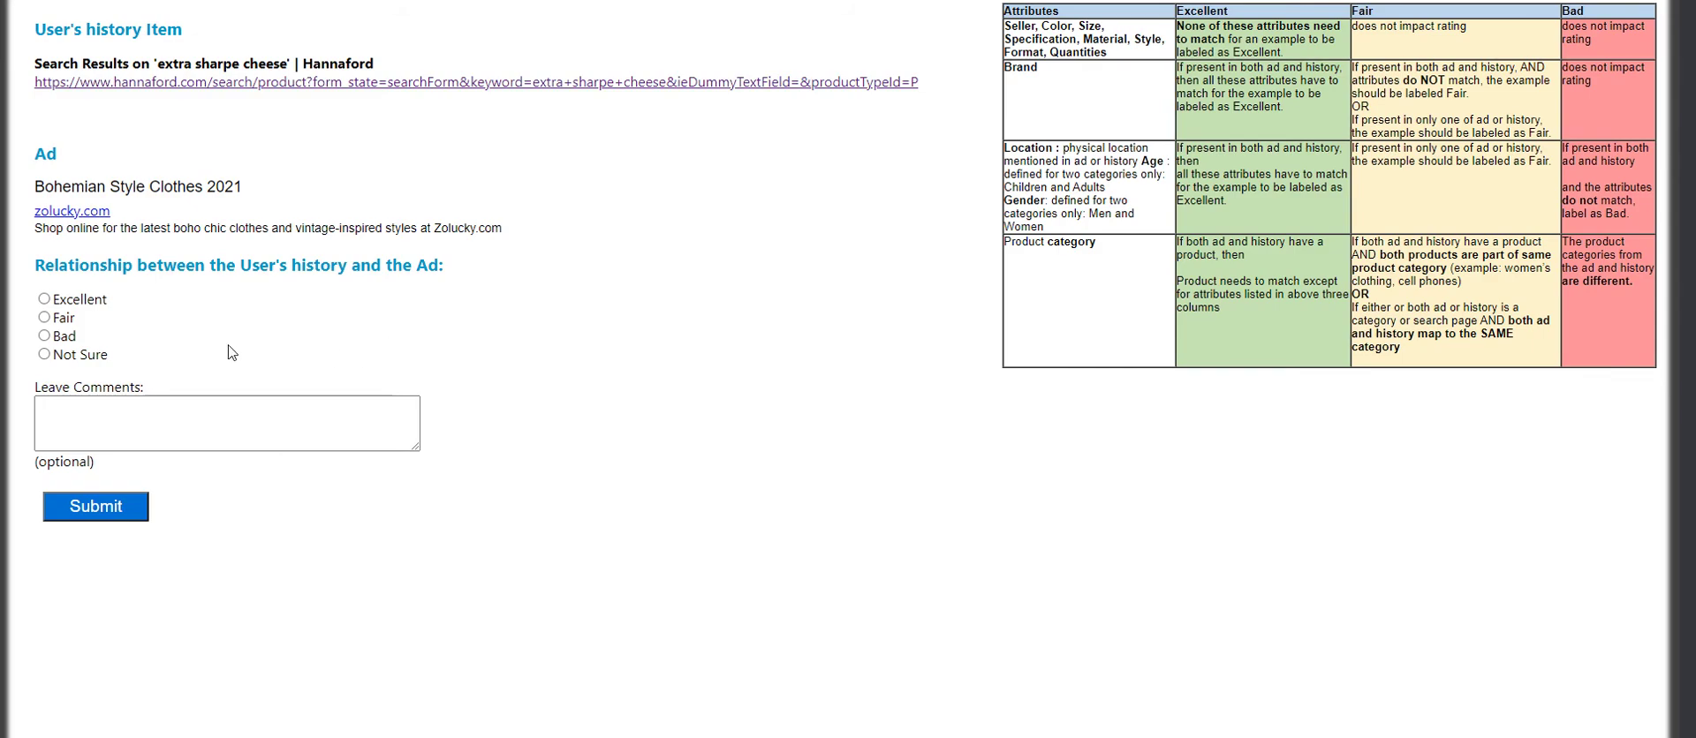
pyautogui.click(67, 211)
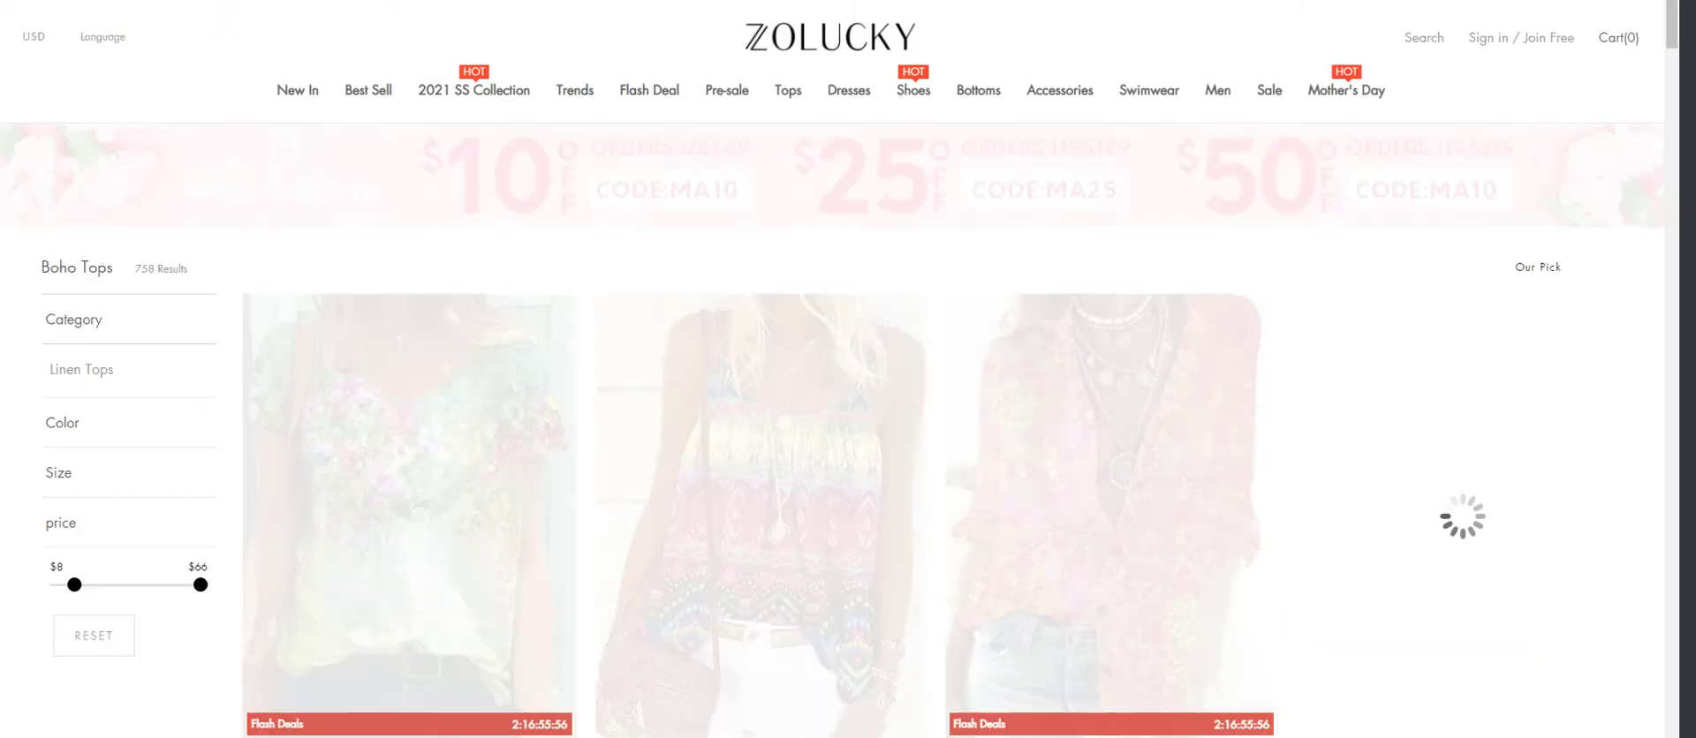
pyautogui.hotkey('ctrl', 'w')
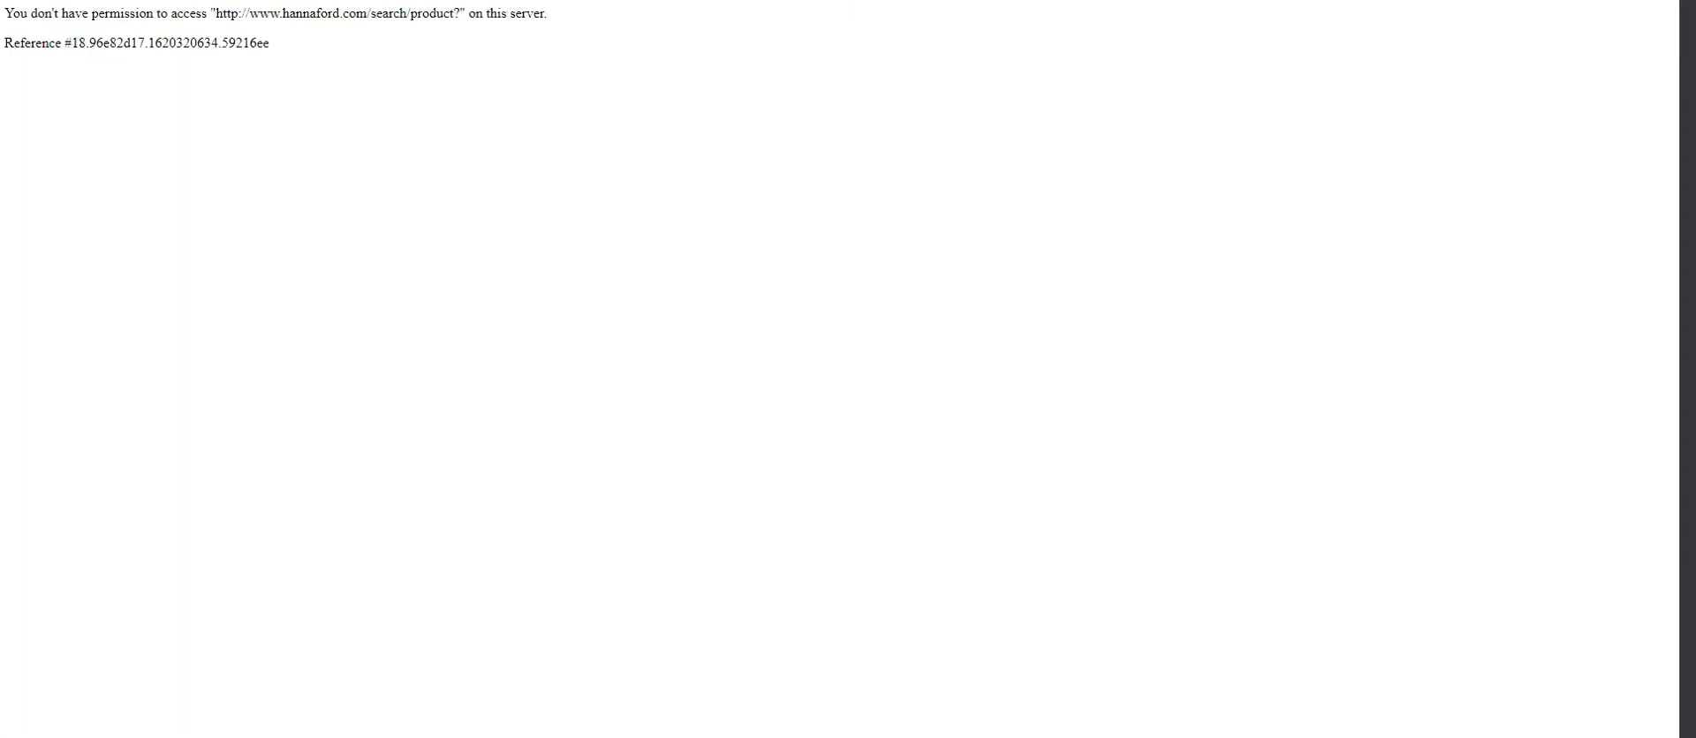
pyautogui.hotkey('ctrl', 'w')
pyautogui.hotkey('ctrl', 'w')
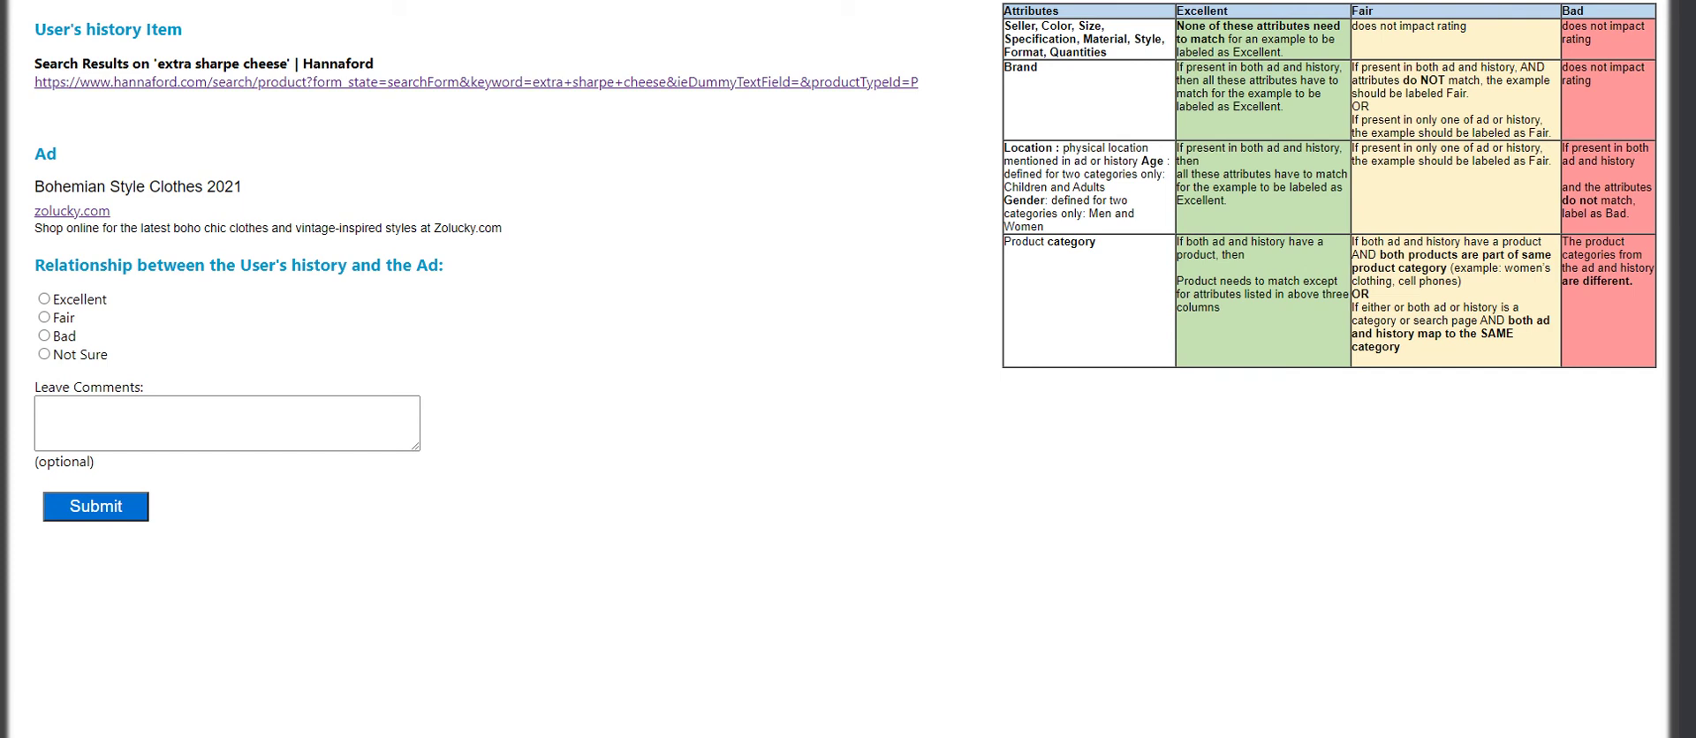
pyautogui.click(46, 318)
pyautogui.click(118, 514)
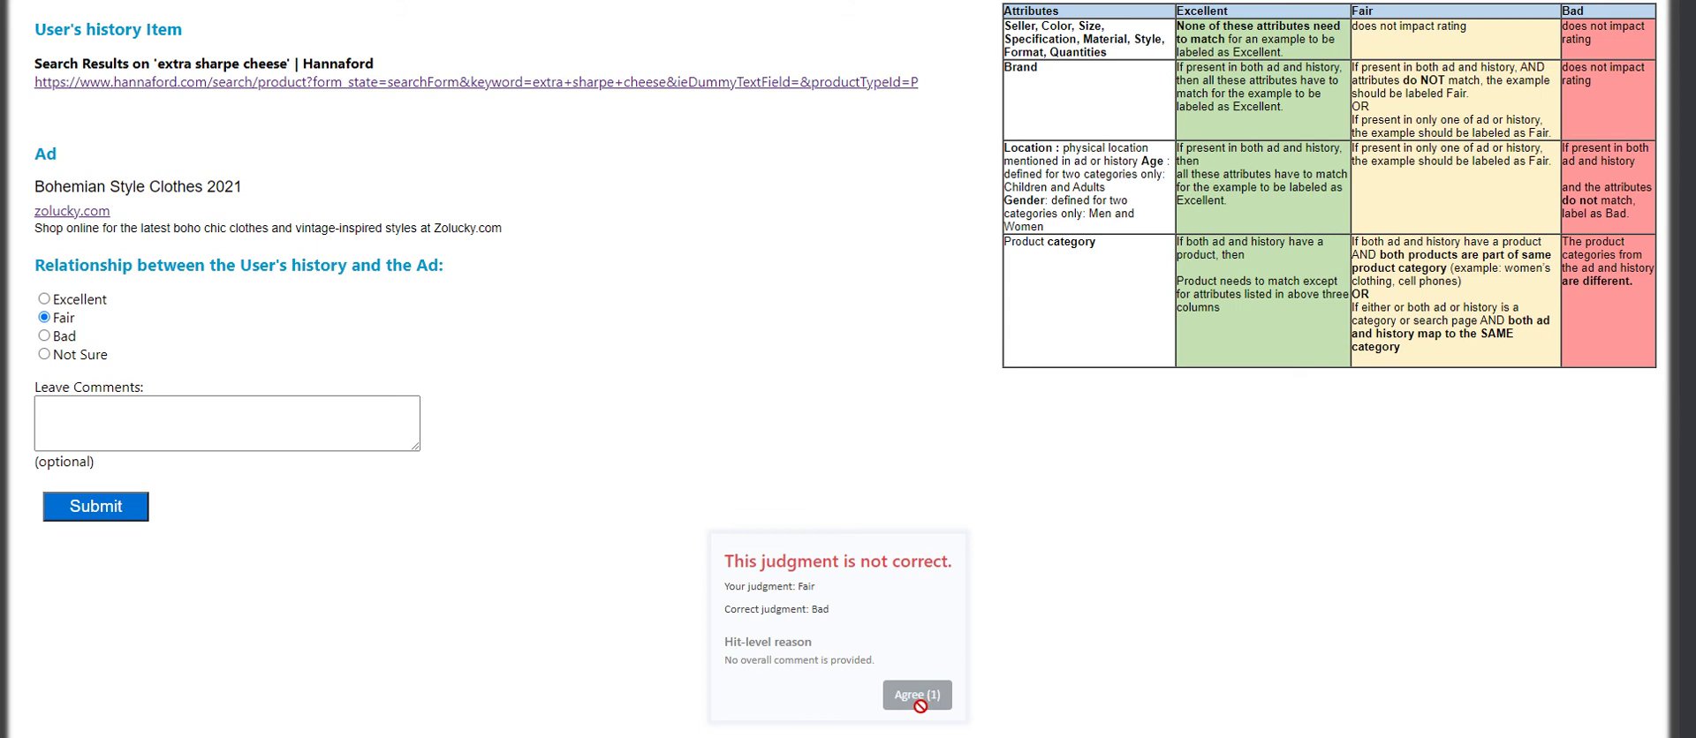
pyautogui.click(927, 701)
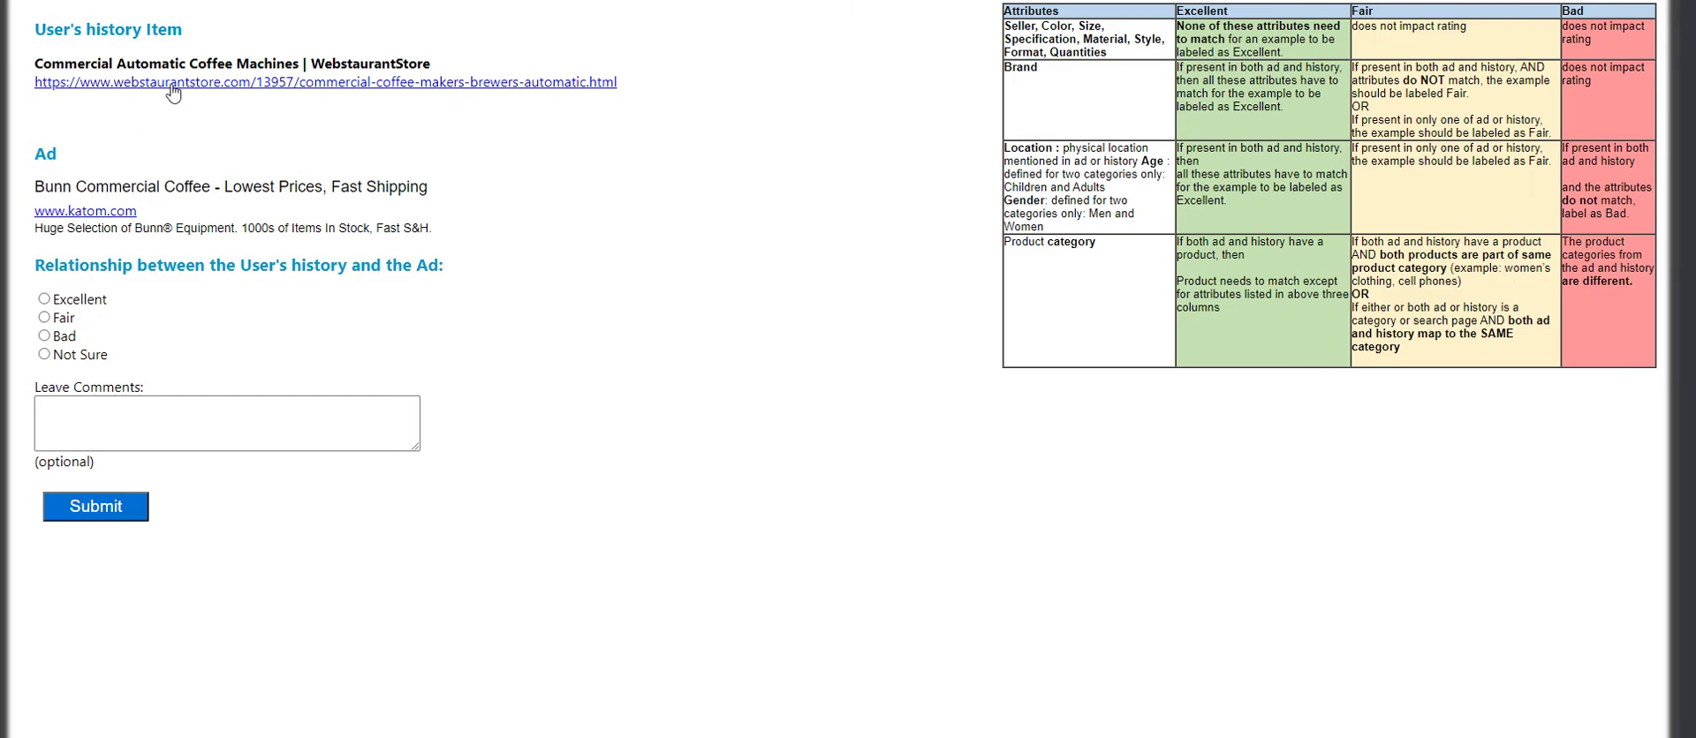
# View the WebstaurantStore coffee-machines page, then open the katom.com ad and tick the human check
pyautogui.click(173, 88)
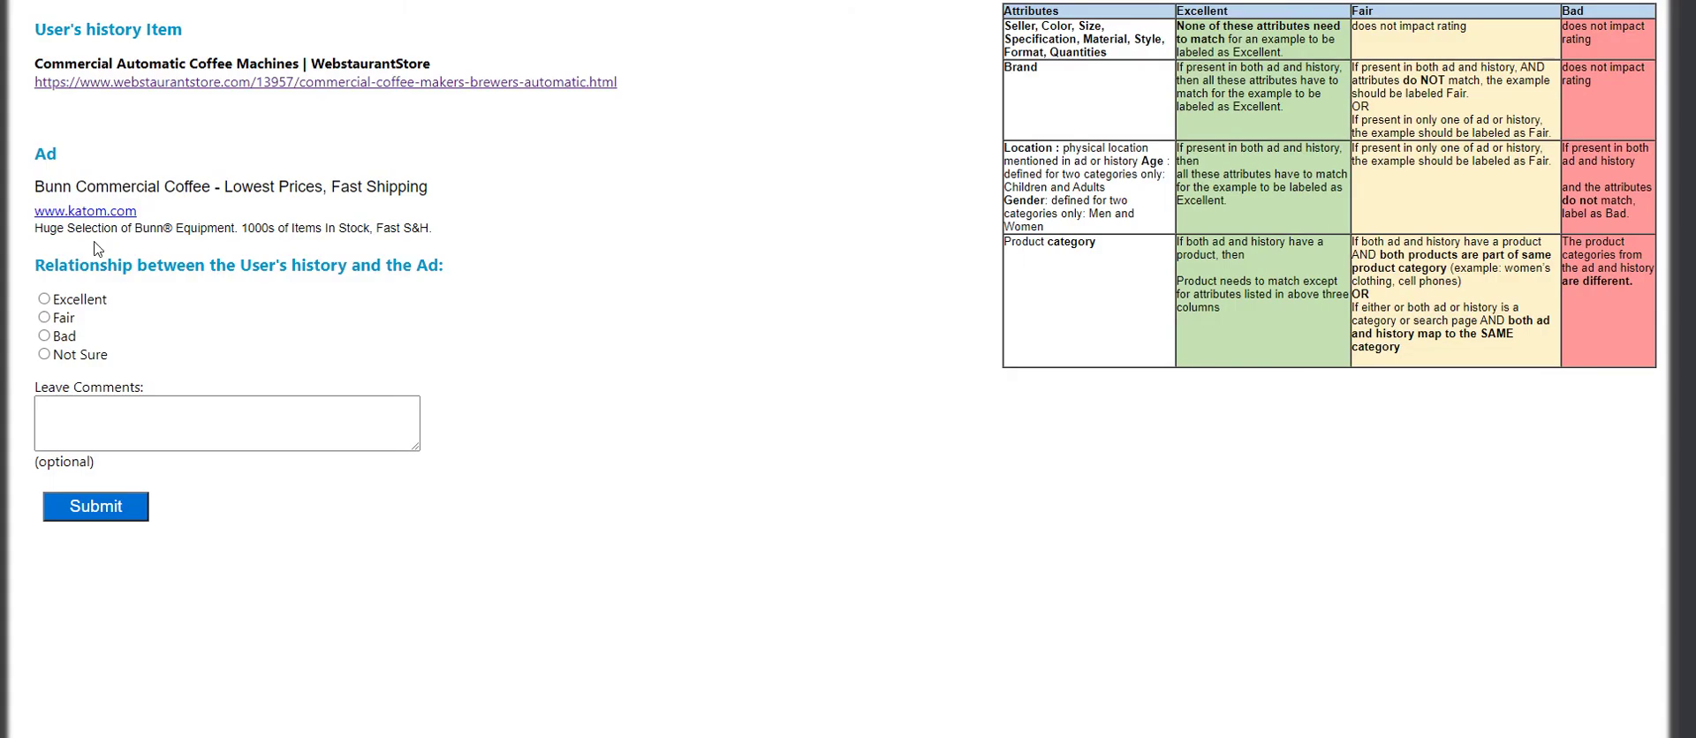
pyautogui.click(83, 197)
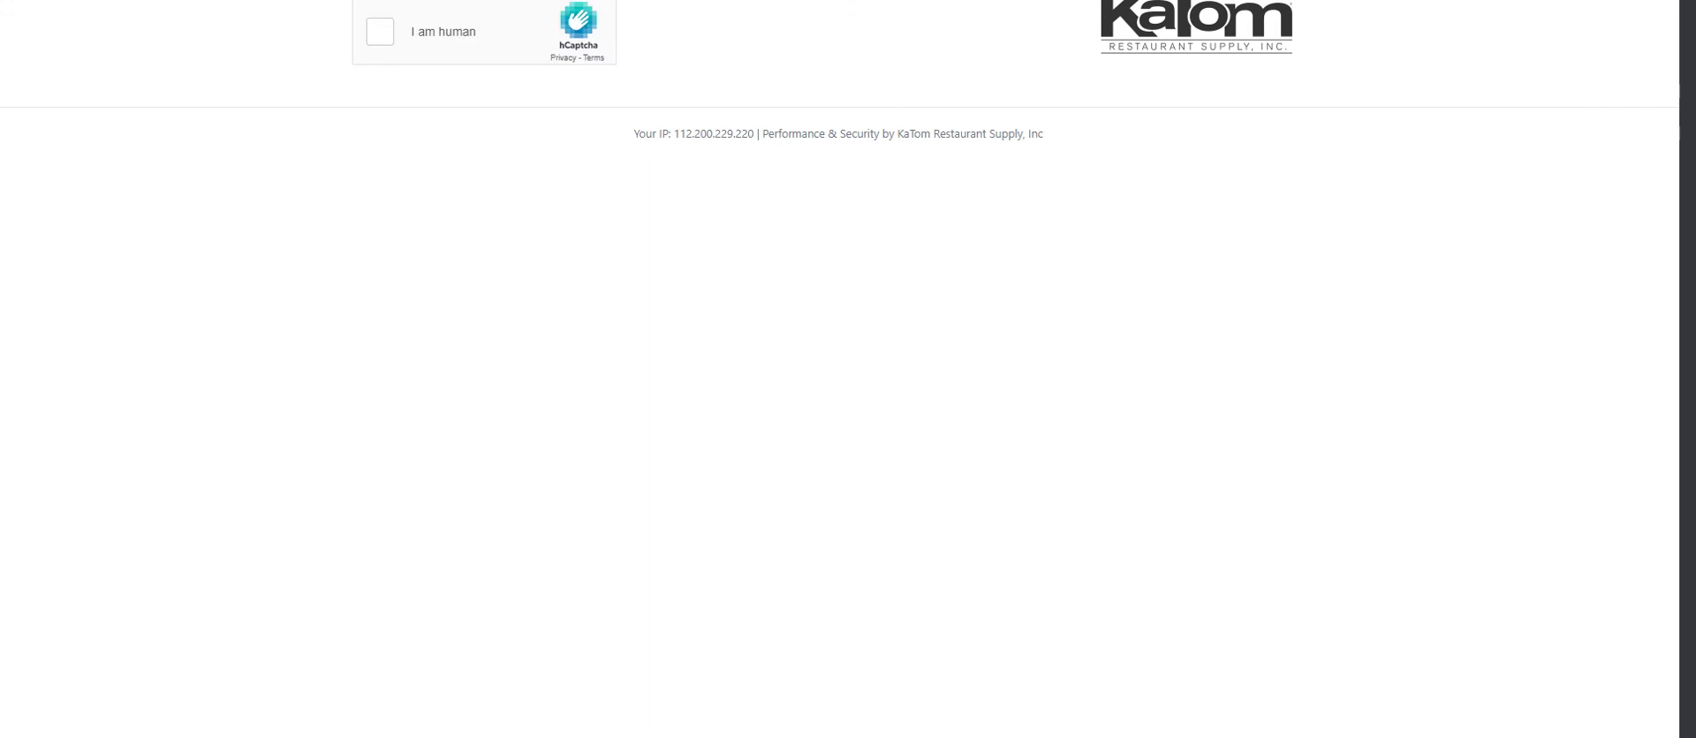
pyautogui.click(381, 35)
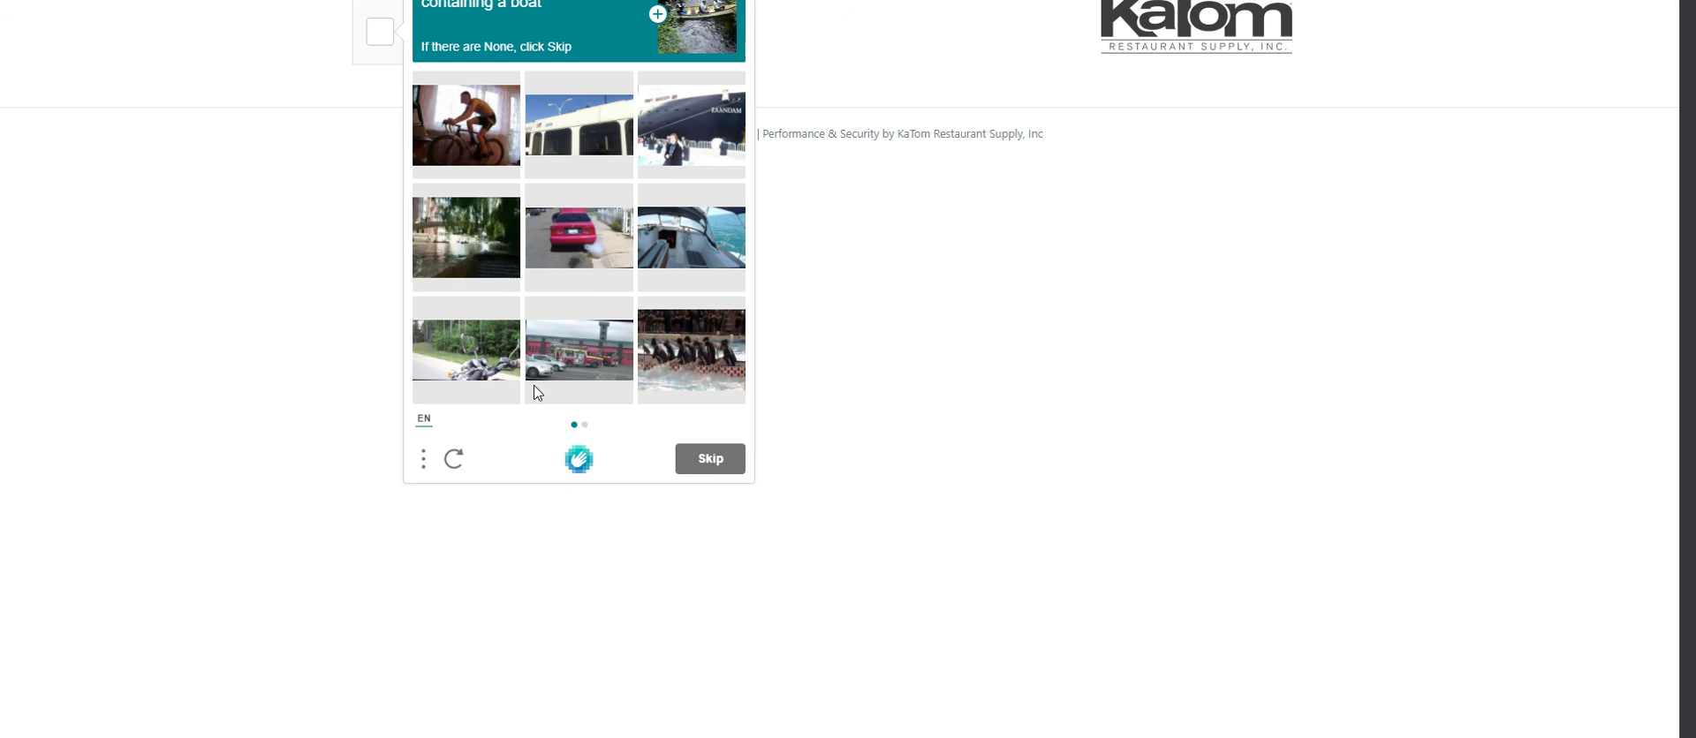
# Select the boat tiles on both hCaptcha image pages and submit the first attempt
pyautogui.click(702, 247)
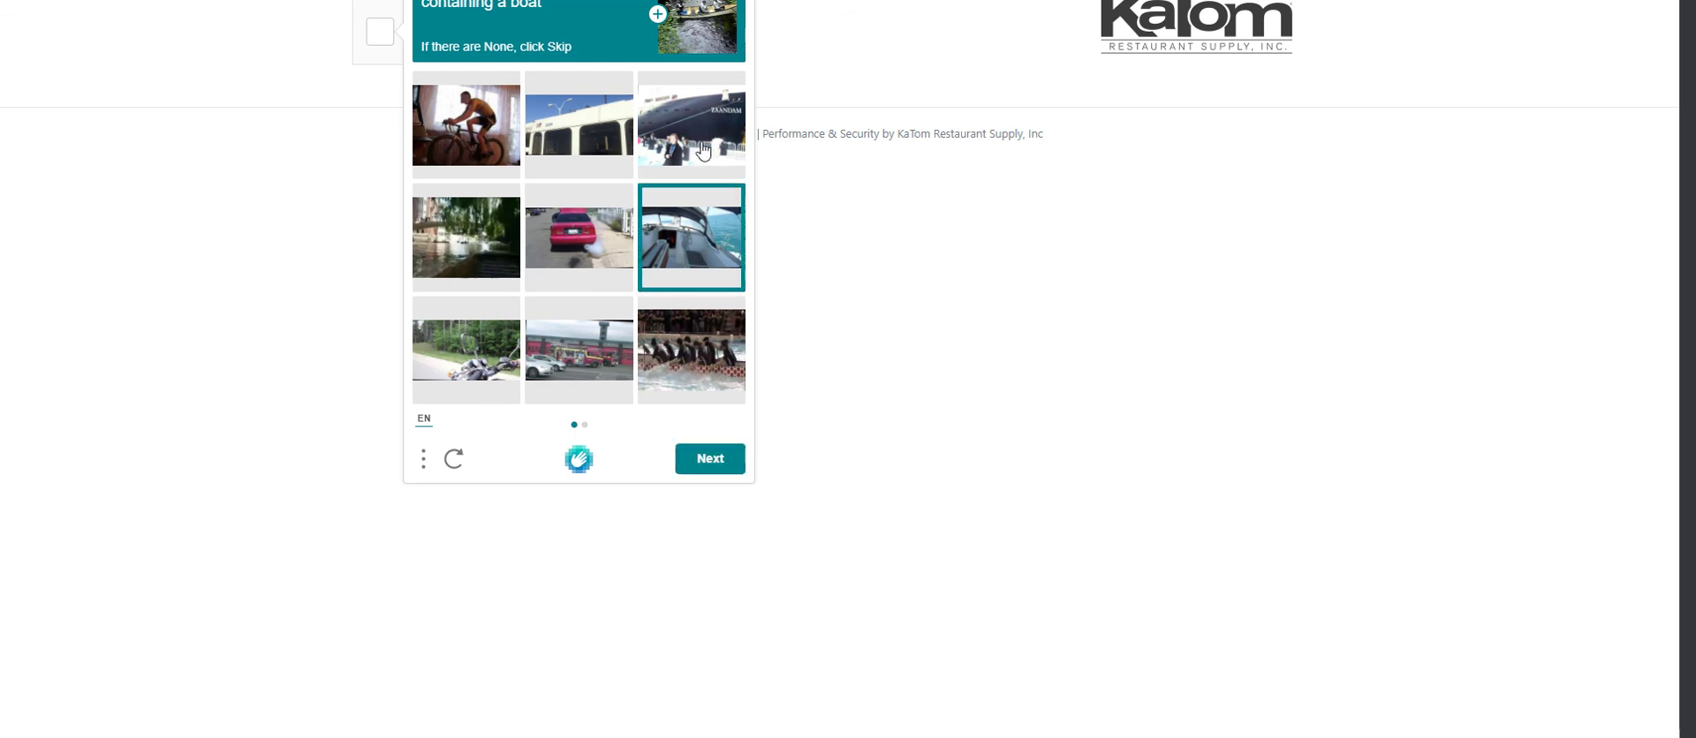
pyautogui.click(706, 152)
pyautogui.click(632, 155)
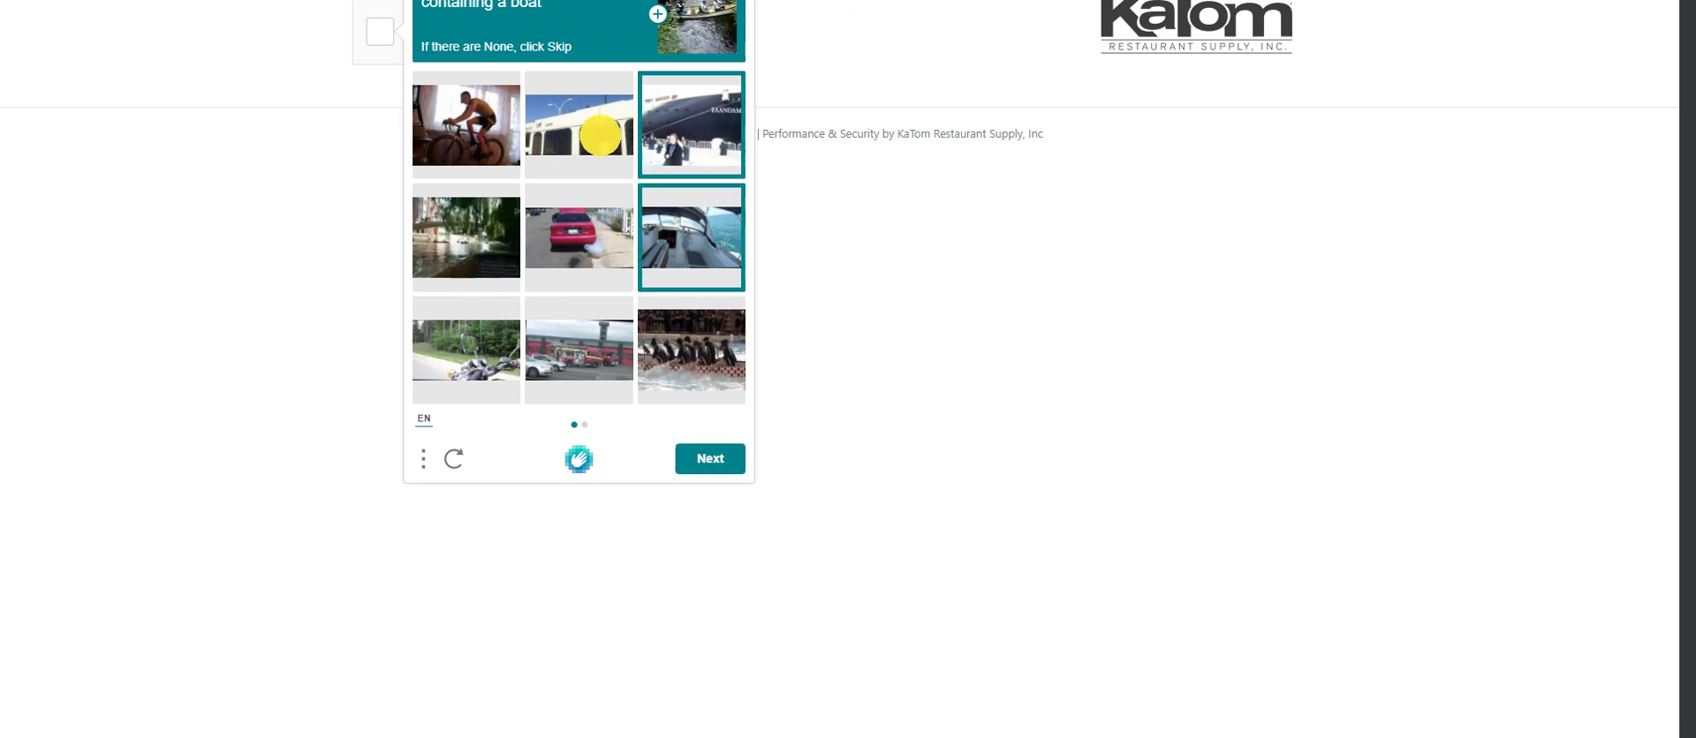
pyautogui.click(698, 462)
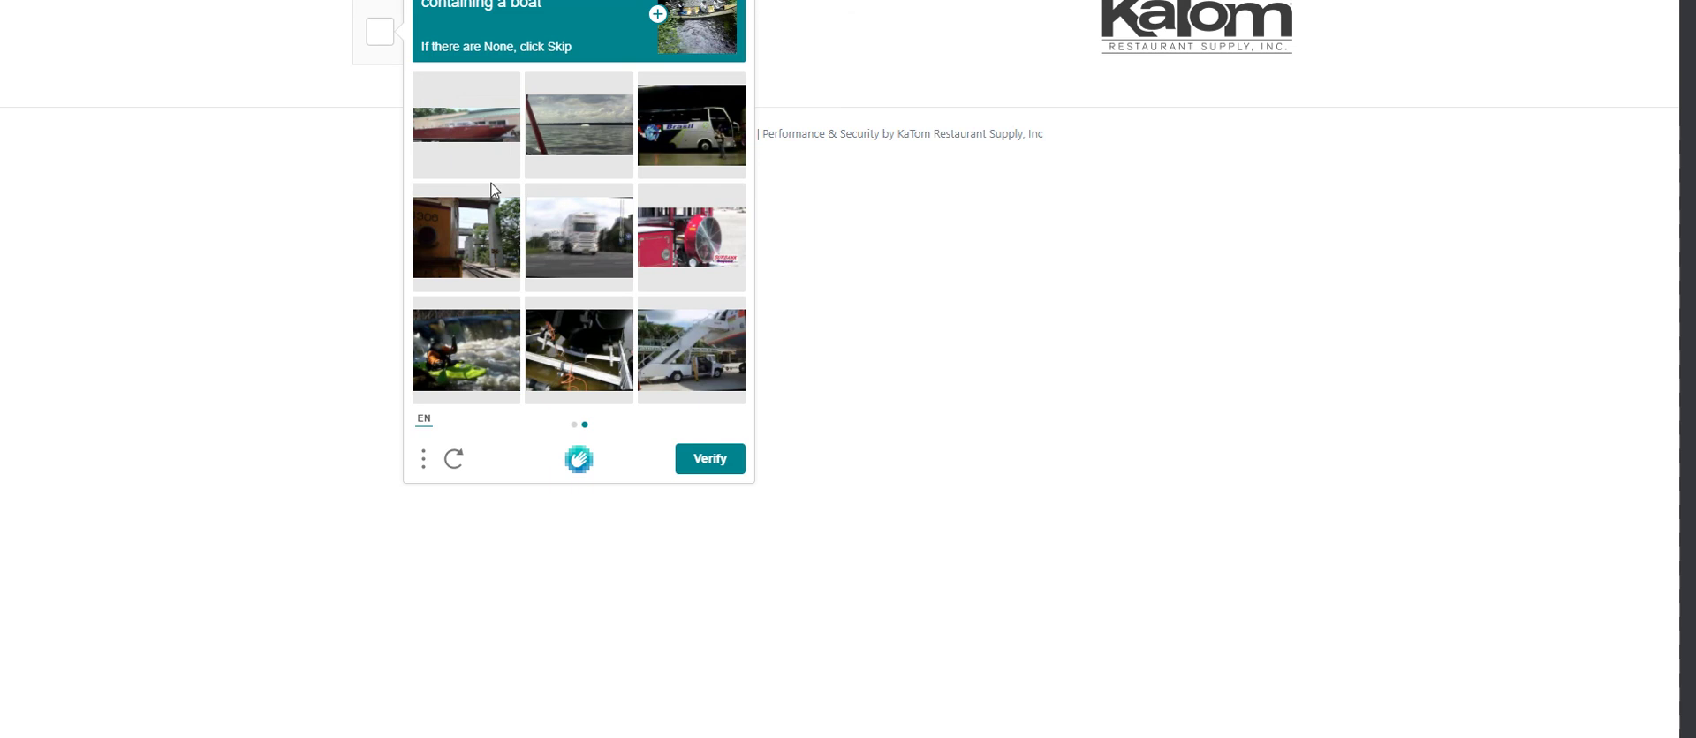
pyautogui.click(467, 356)
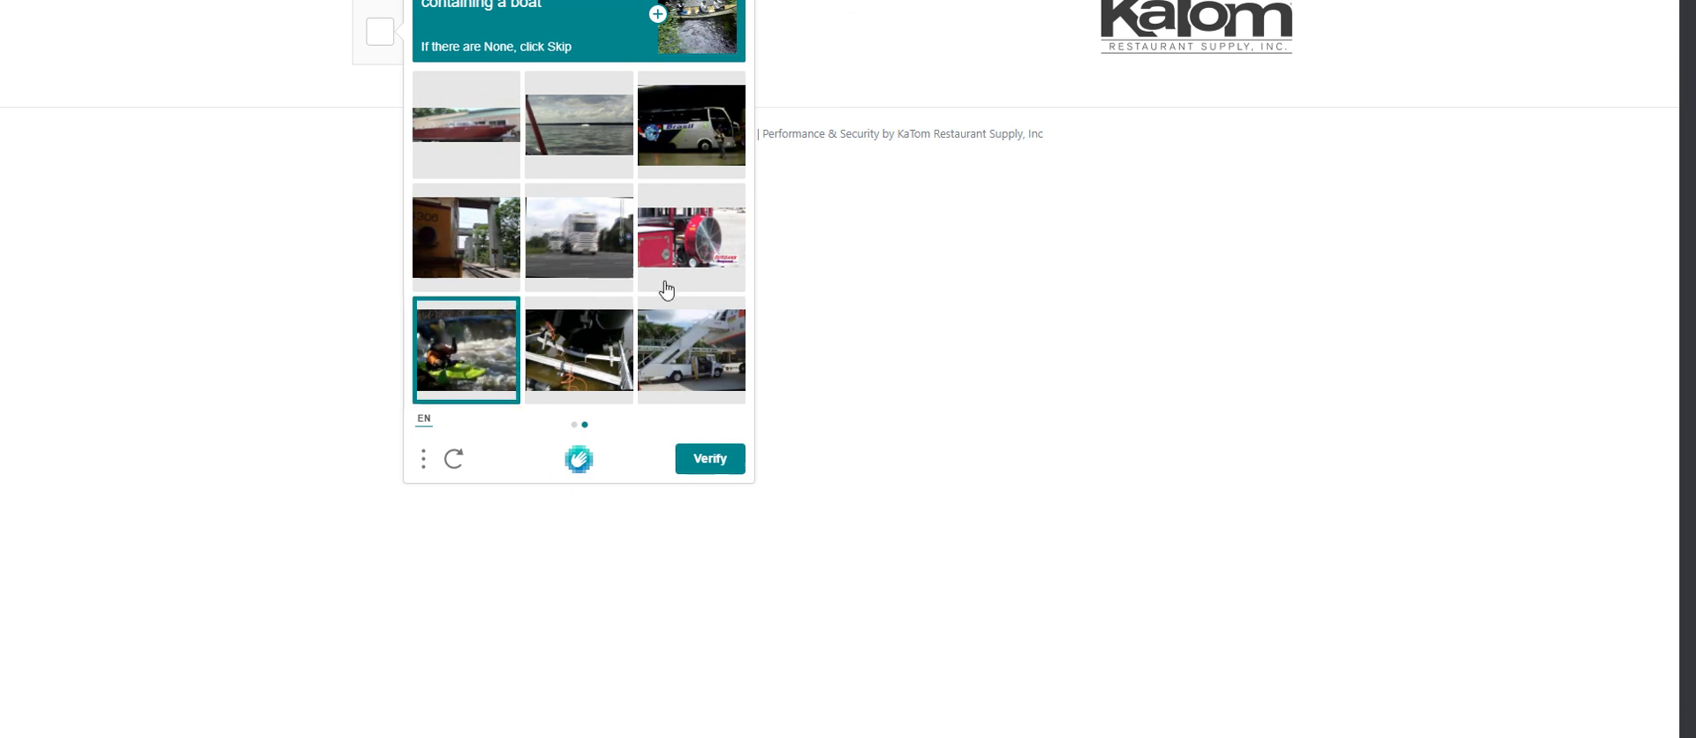
pyautogui.click(592, 154)
pyautogui.click(495, 132)
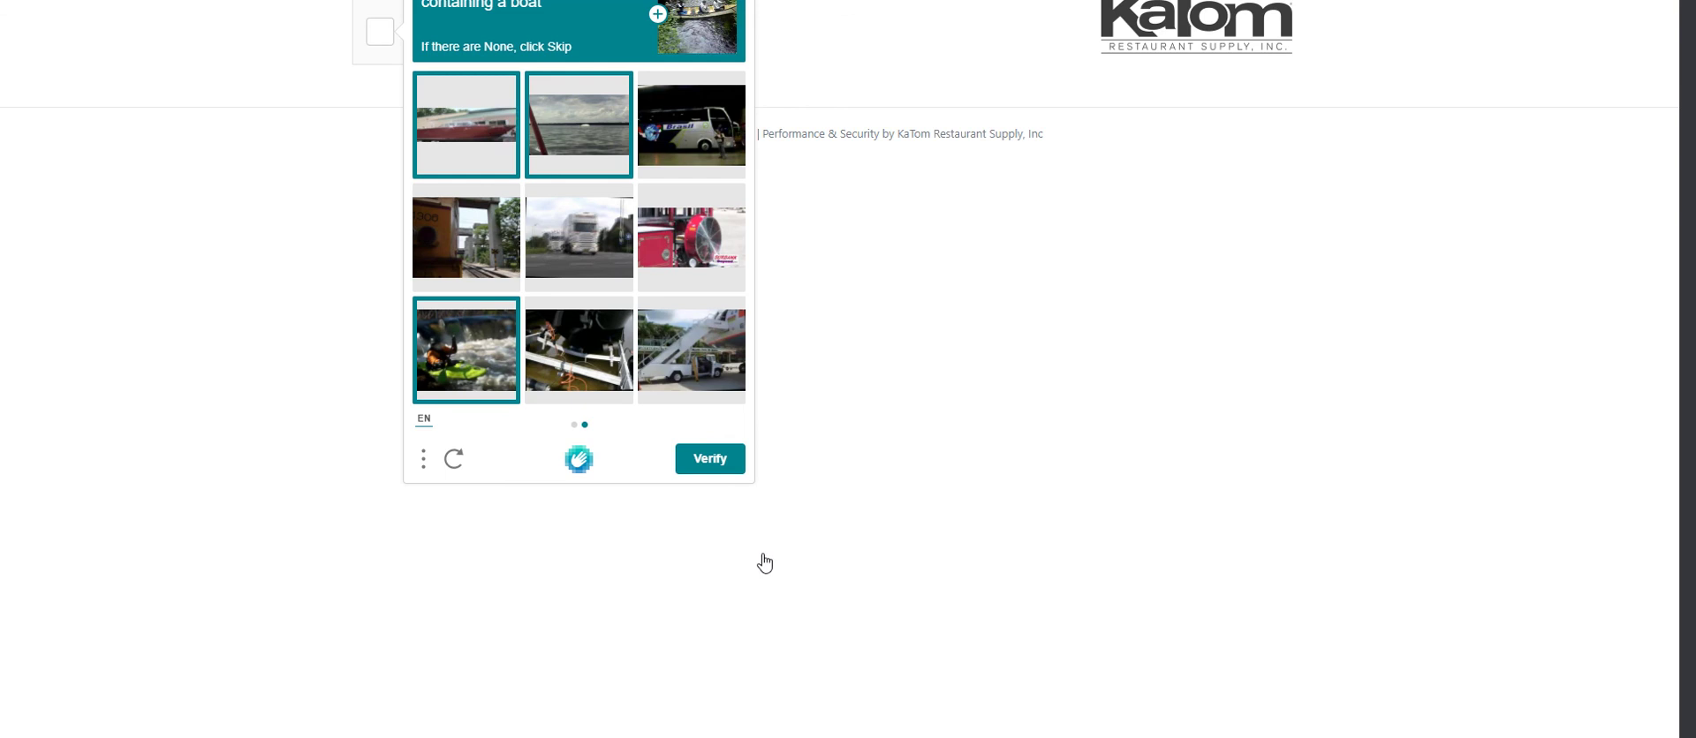
pyautogui.click(719, 462)
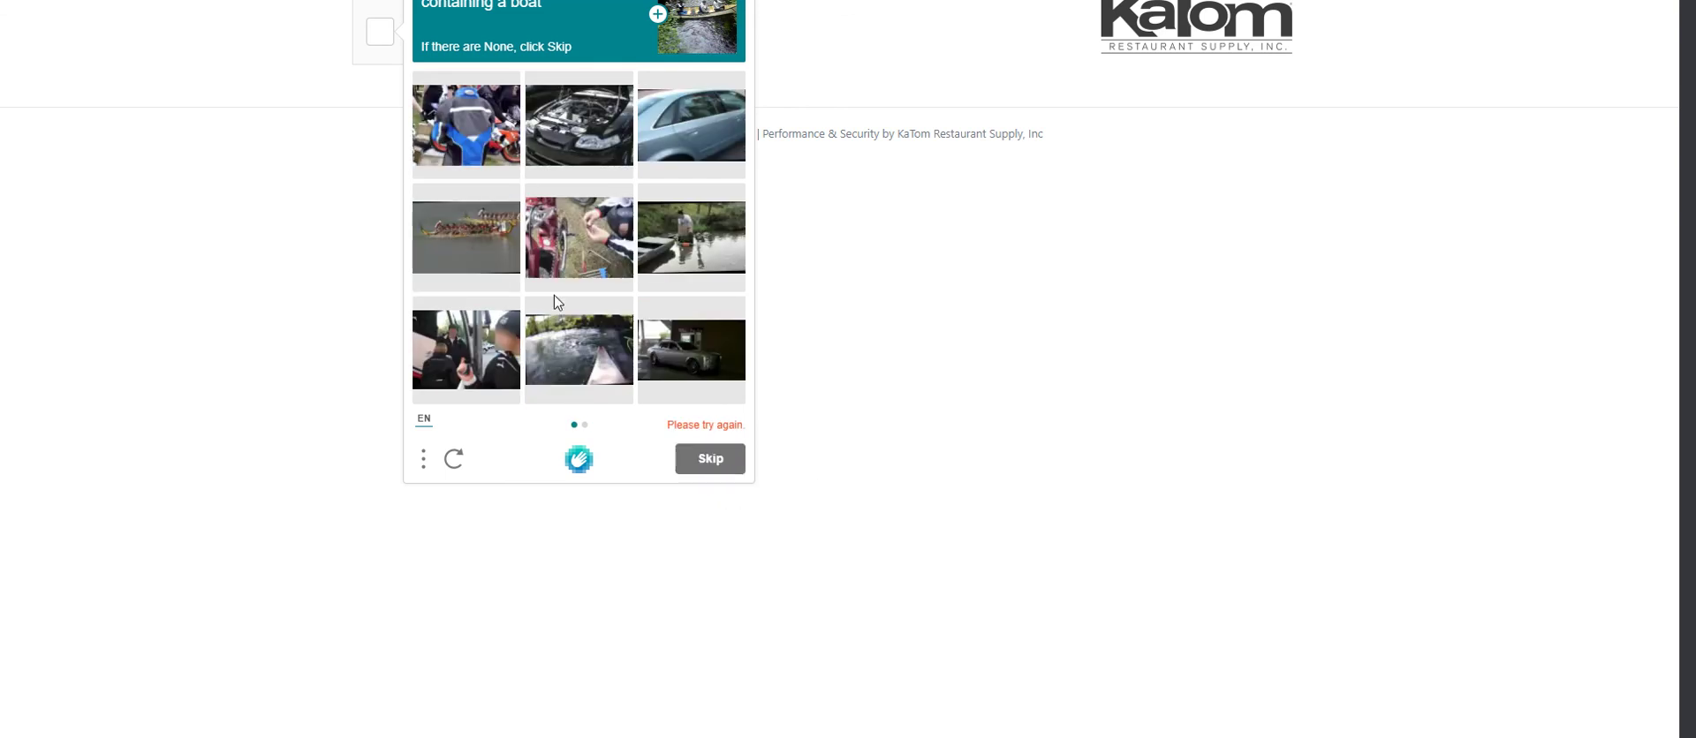
# Retry the challenge, selecting the boat, kayak and dock tiles, and verify again
pyautogui.click(511, 270)
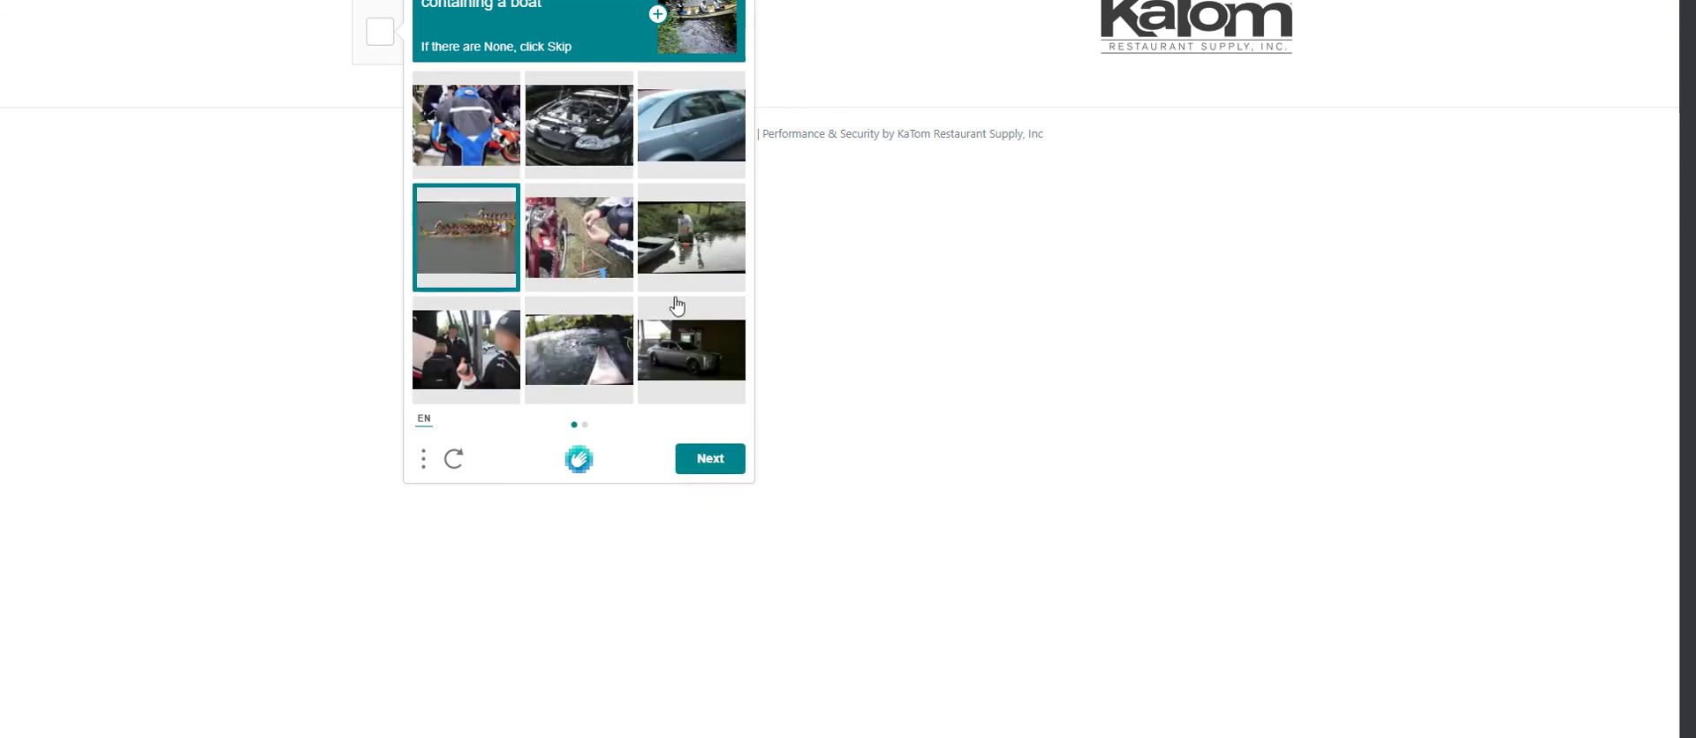
pyautogui.click(685, 263)
pyautogui.click(585, 354)
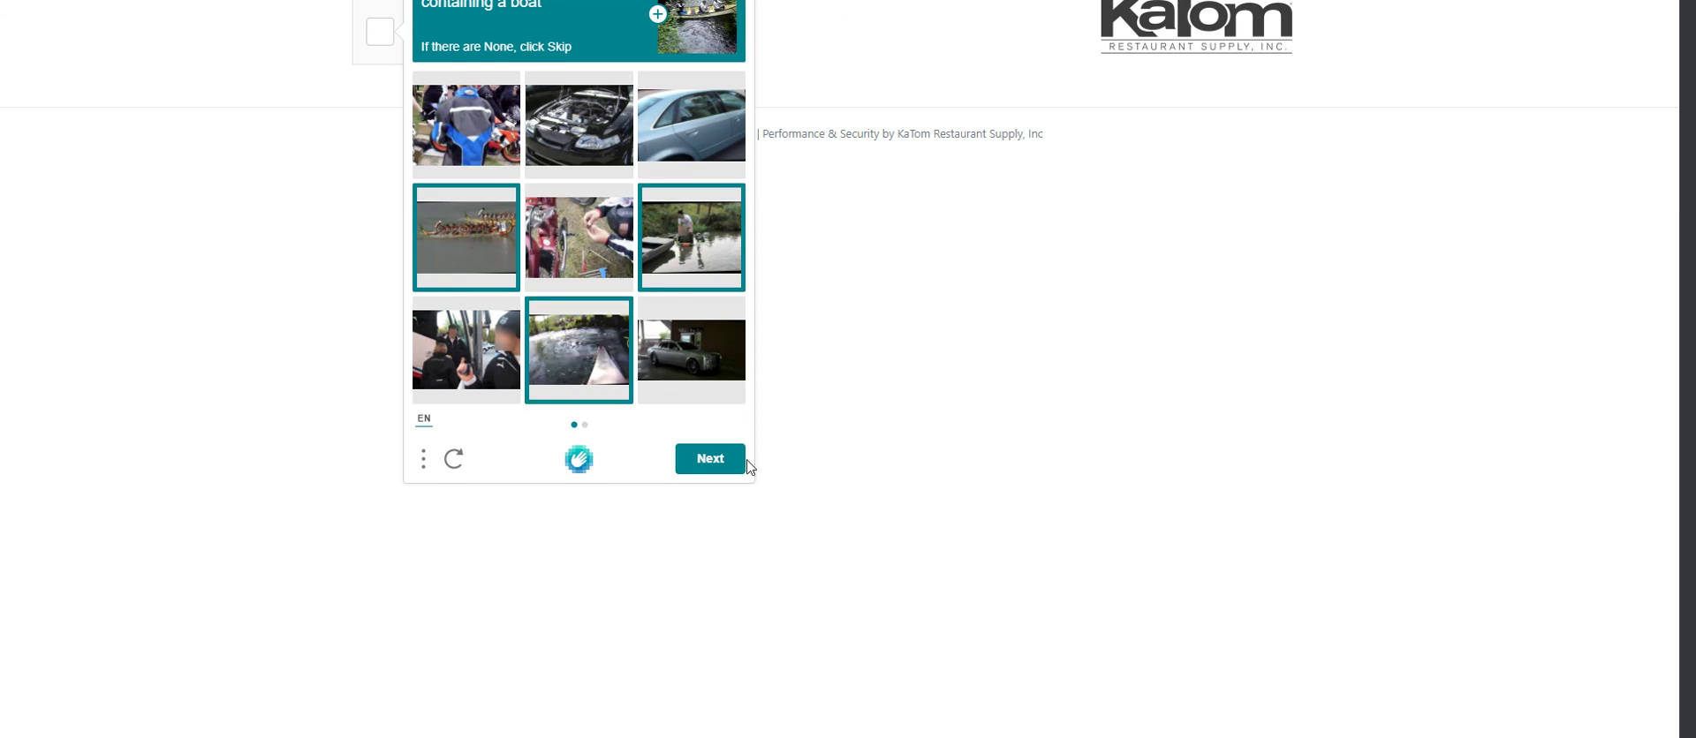
pyautogui.click(698, 452)
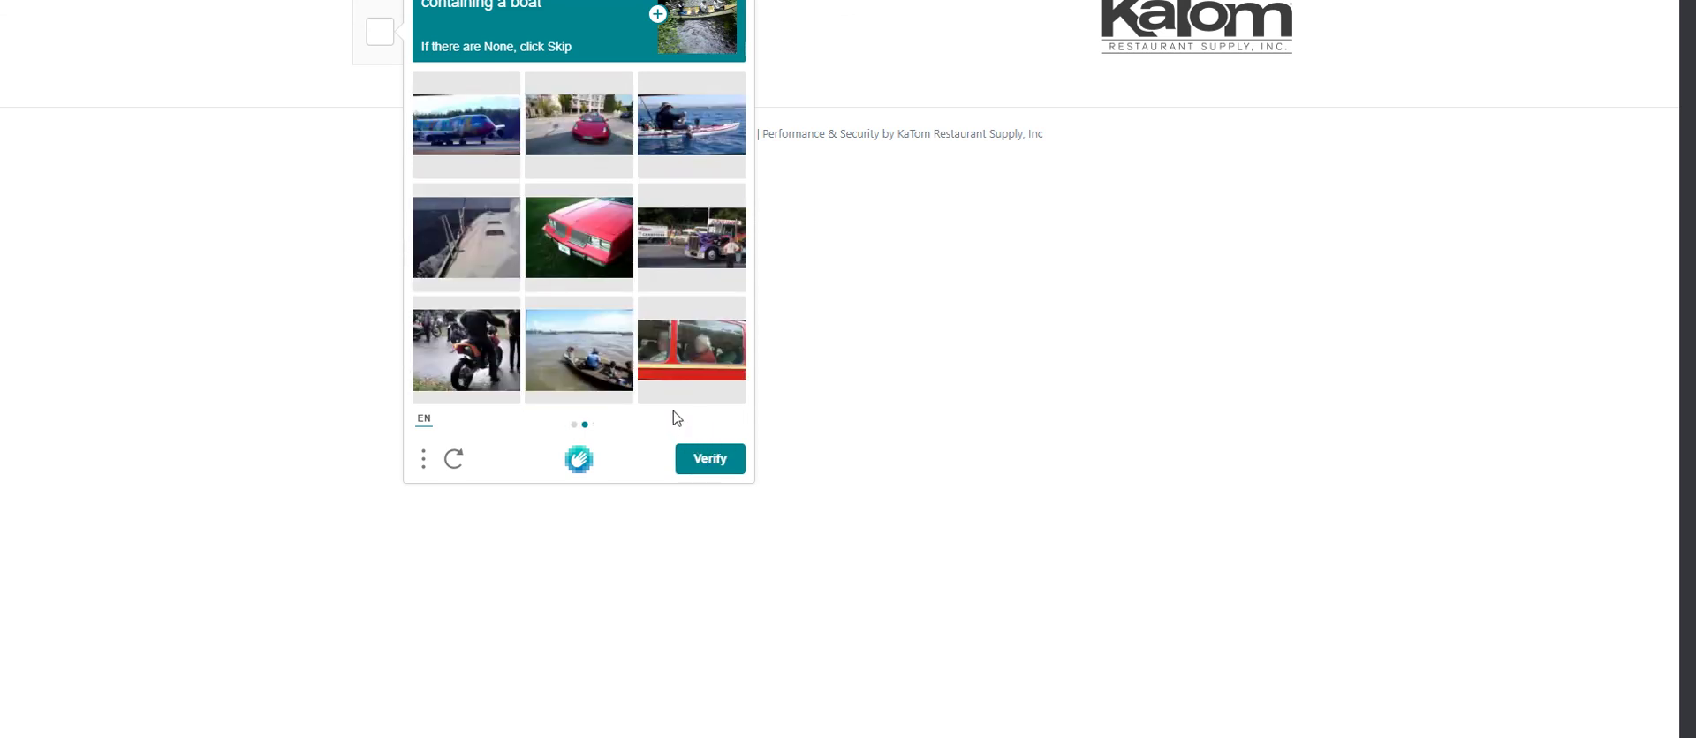
pyautogui.click(694, 141)
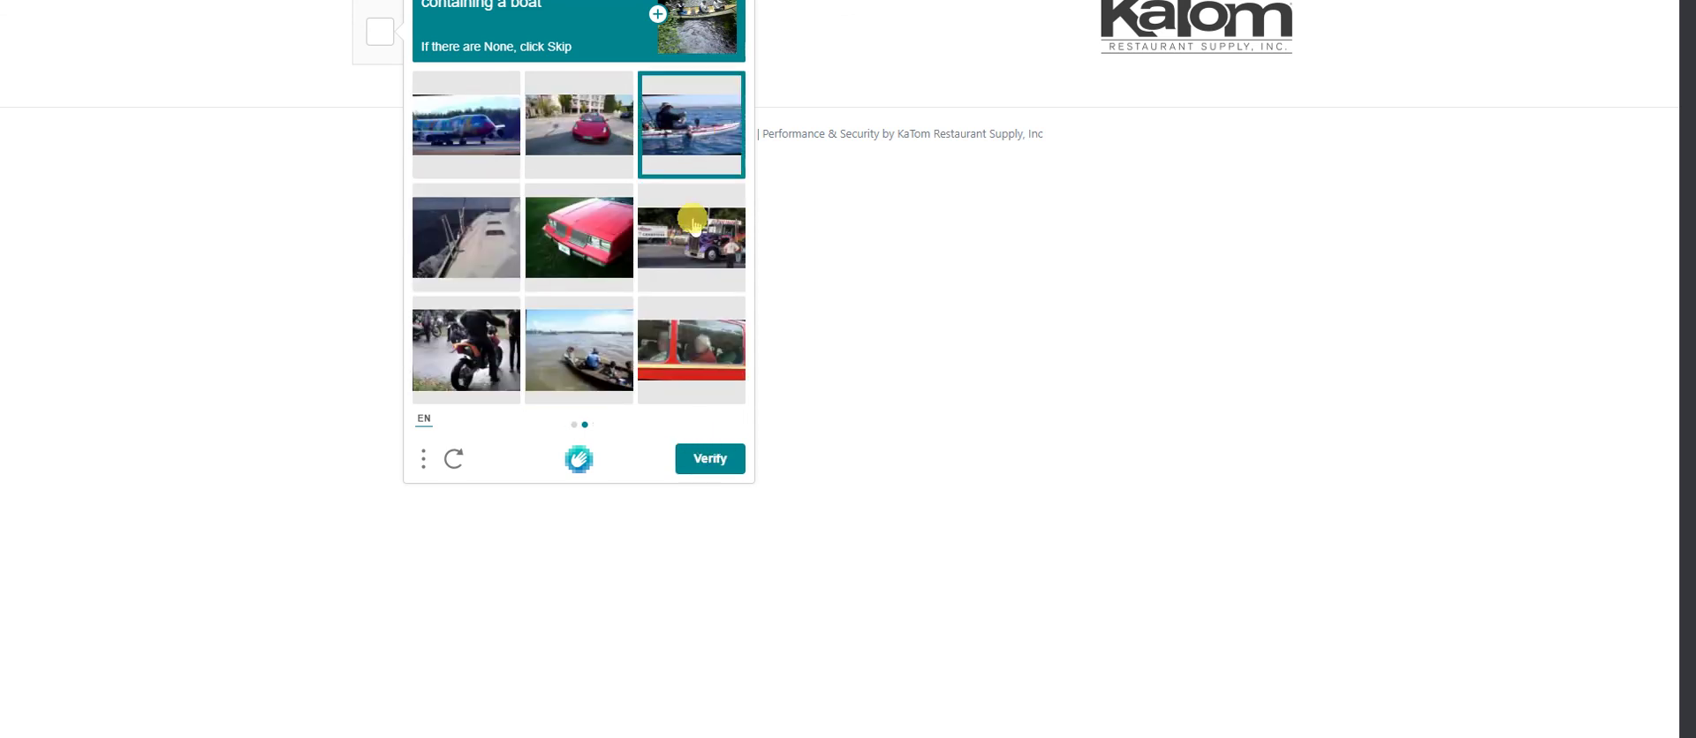
pyautogui.click(609, 331)
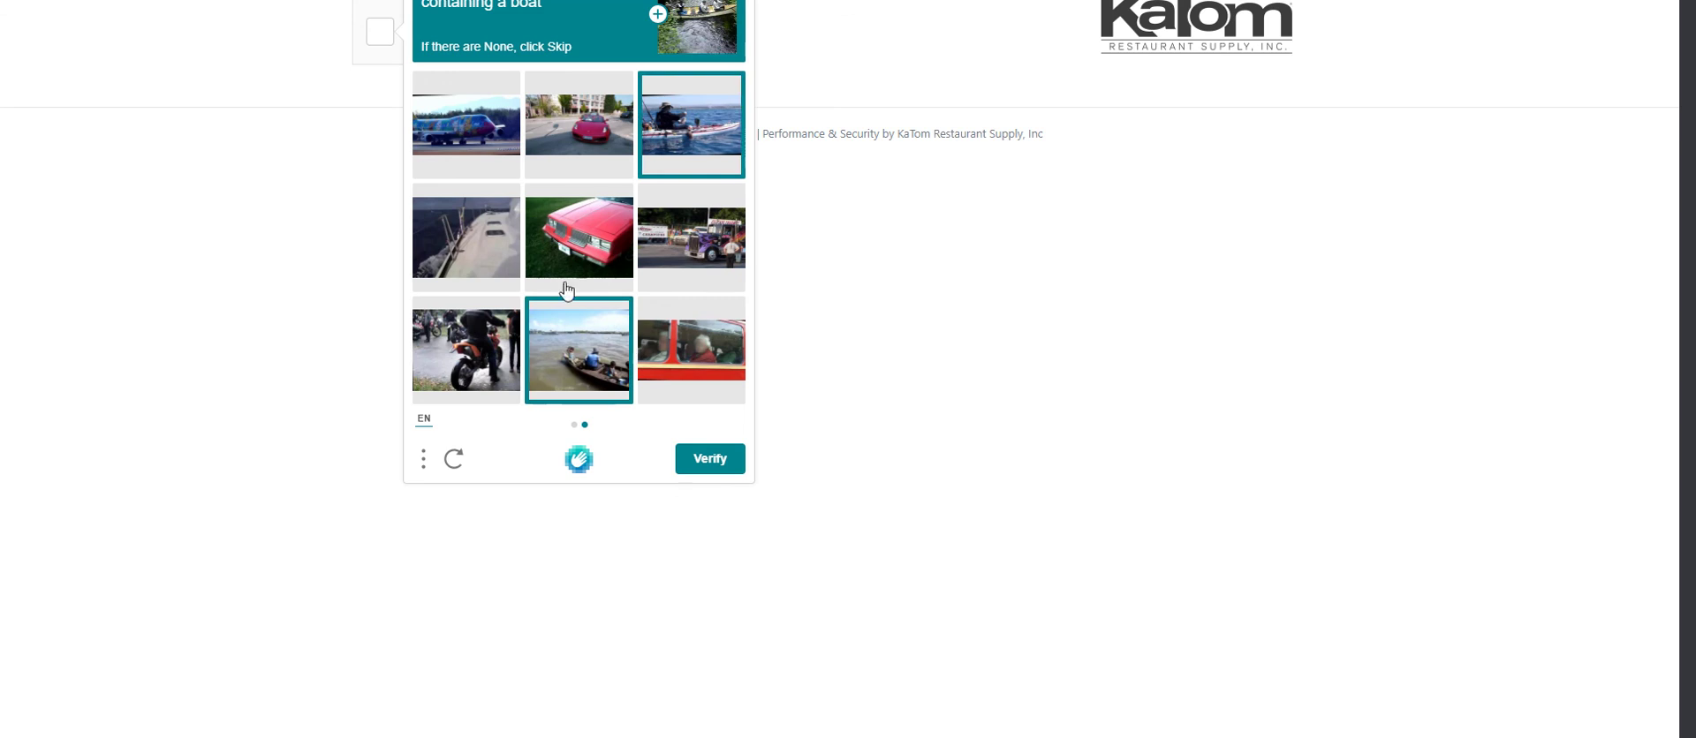
pyautogui.click(496, 252)
pyautogui.click(707, 460)
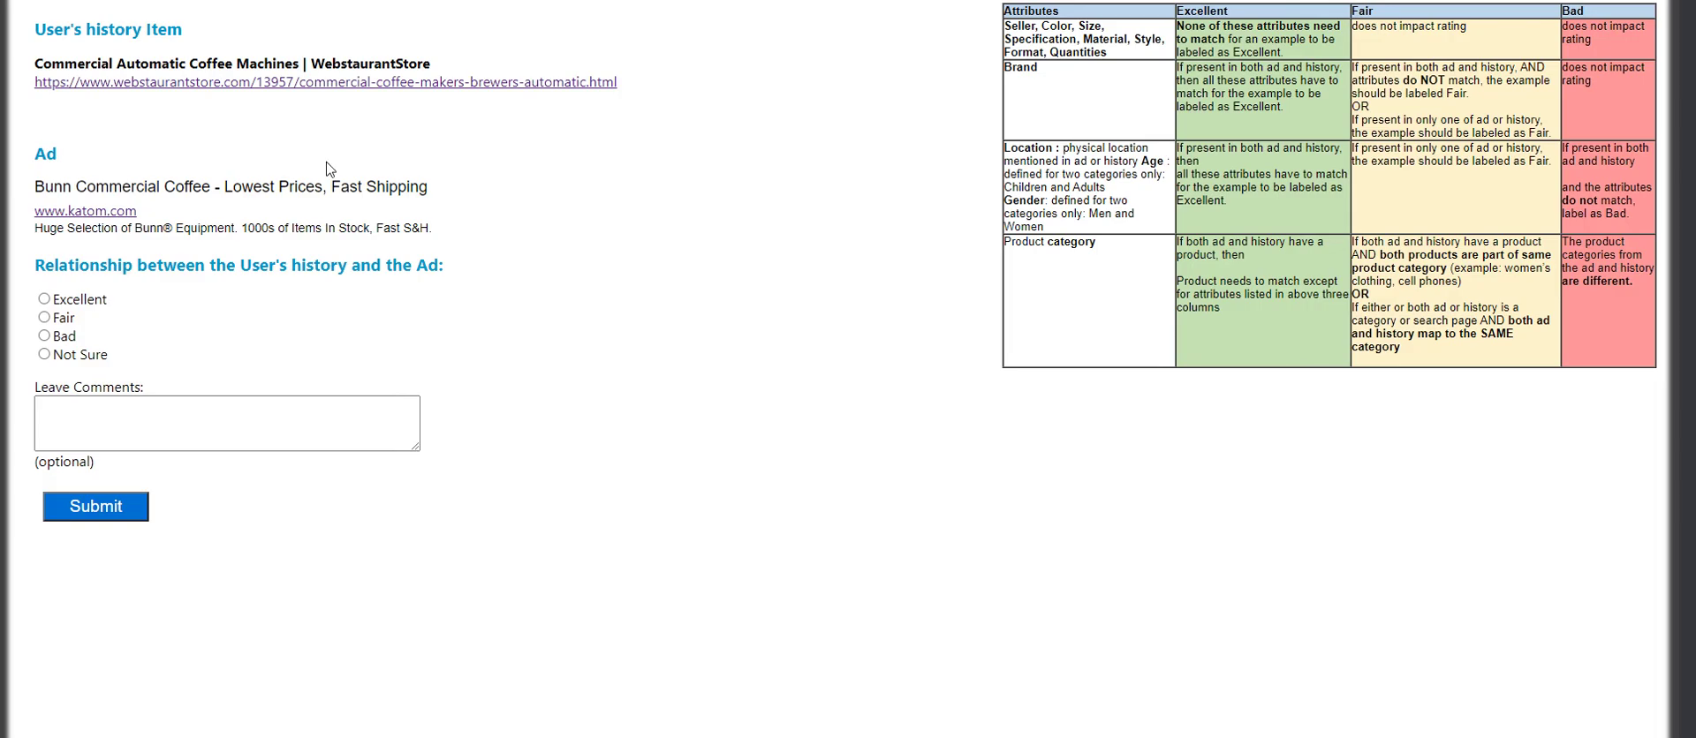
# Rate the Bunn Commercial Coffee ad Excellent, submit it, and dismiss the feedback saying Fair was correct
pyautogui.click(42, 300)
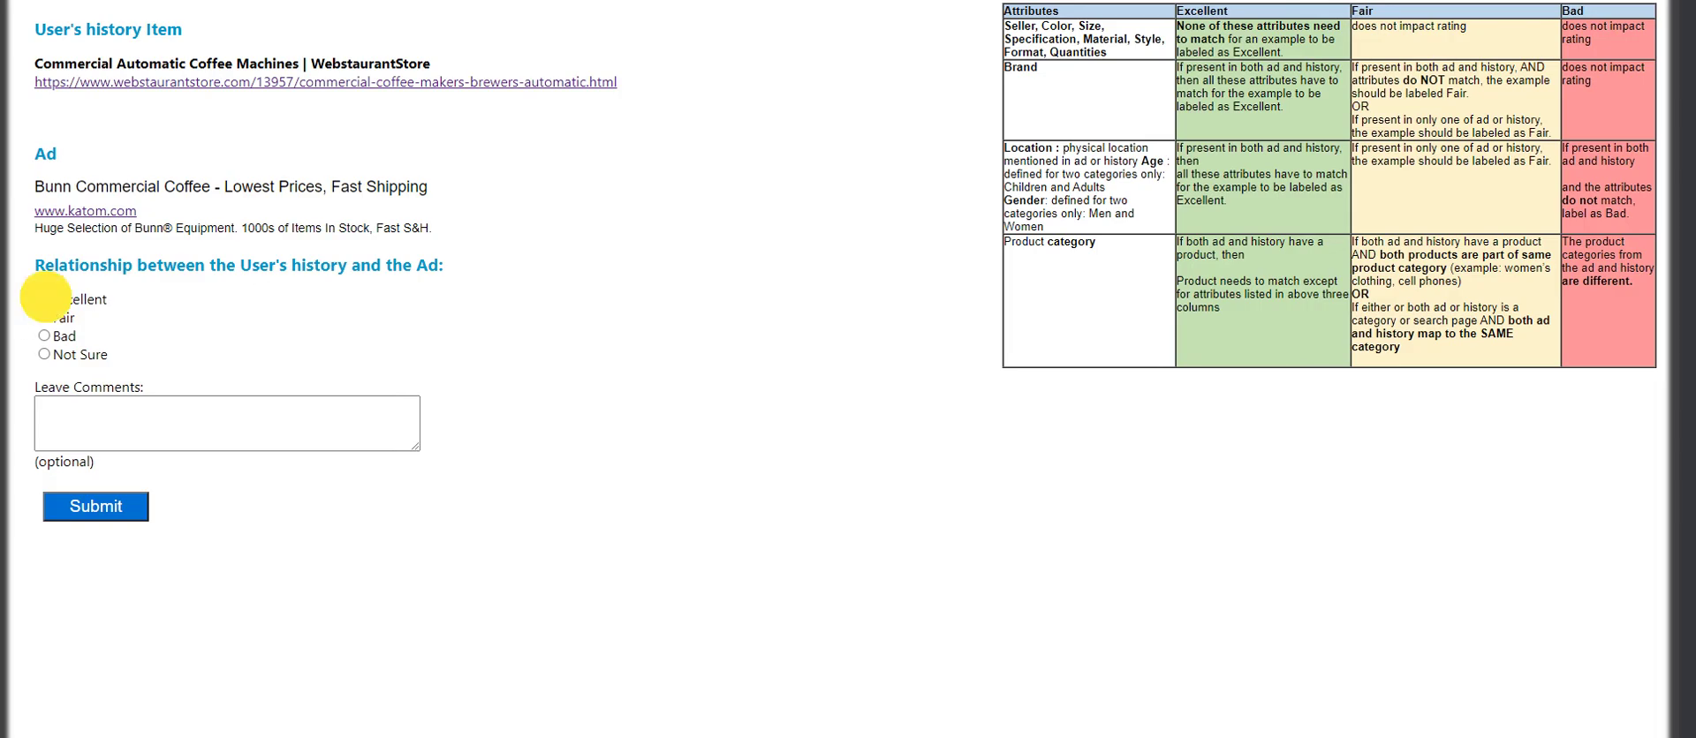
pyautogui.click(114, 508)
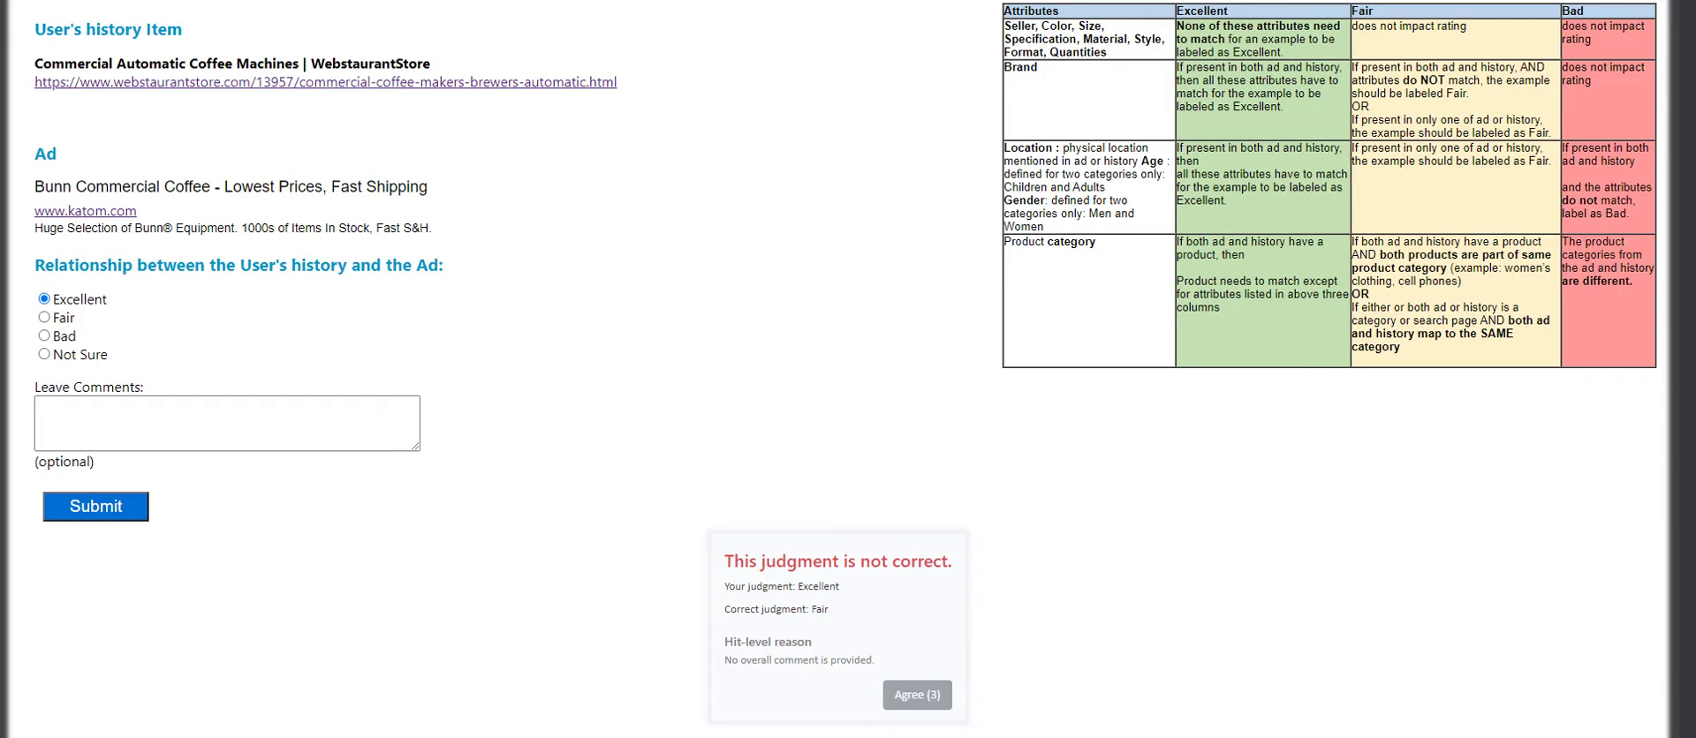
pyautogui.click(1252, 181)
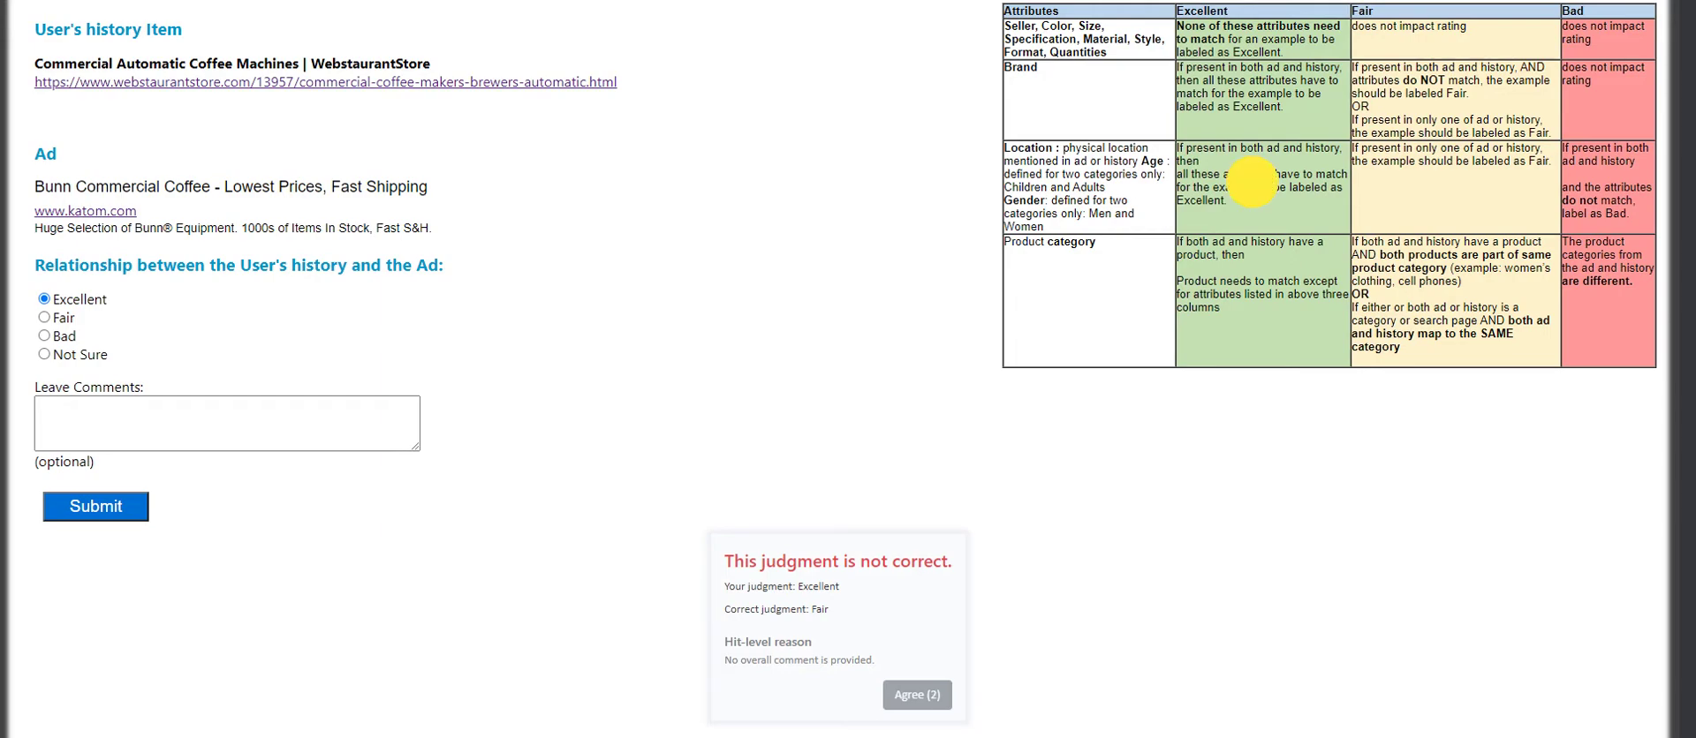
pyautogui.click(1402, 170)
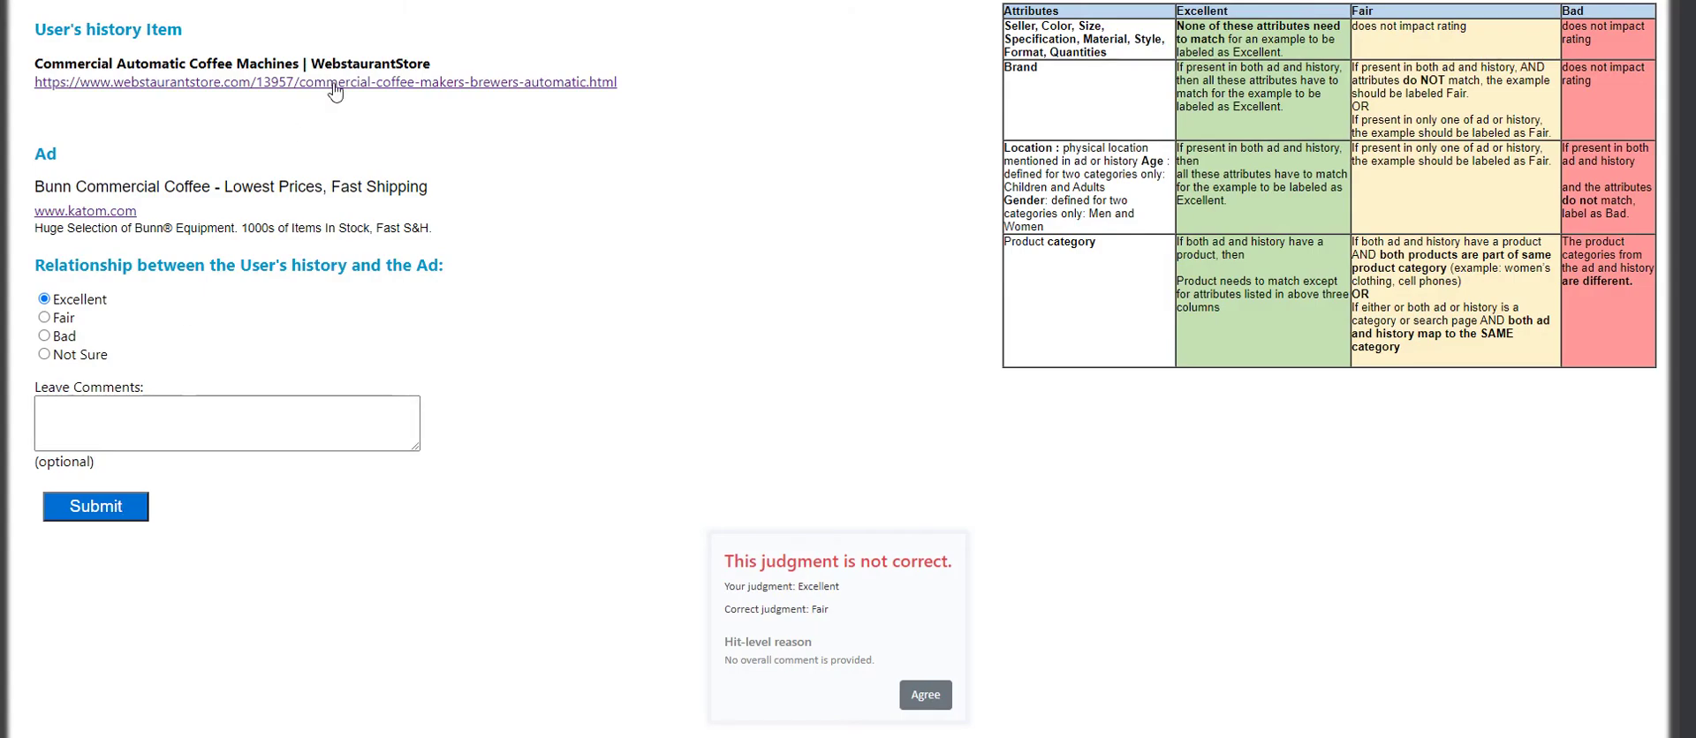
pyautogui.click(924, 695)
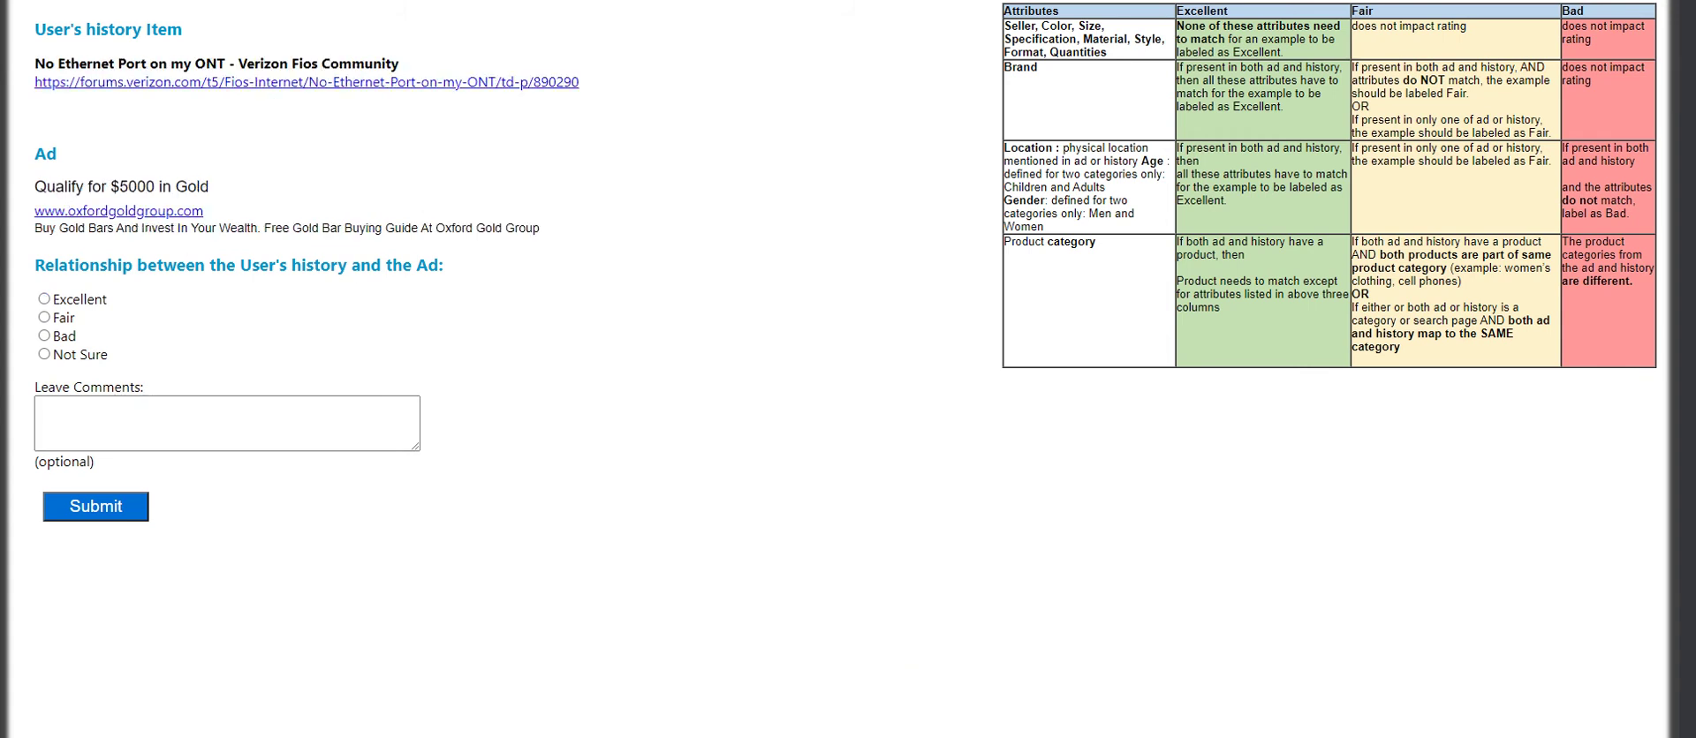
# Check the Verizon forum history page, then rate it Bad against the Oxford Gold ad and submit
pyautogui.click(194, 84)
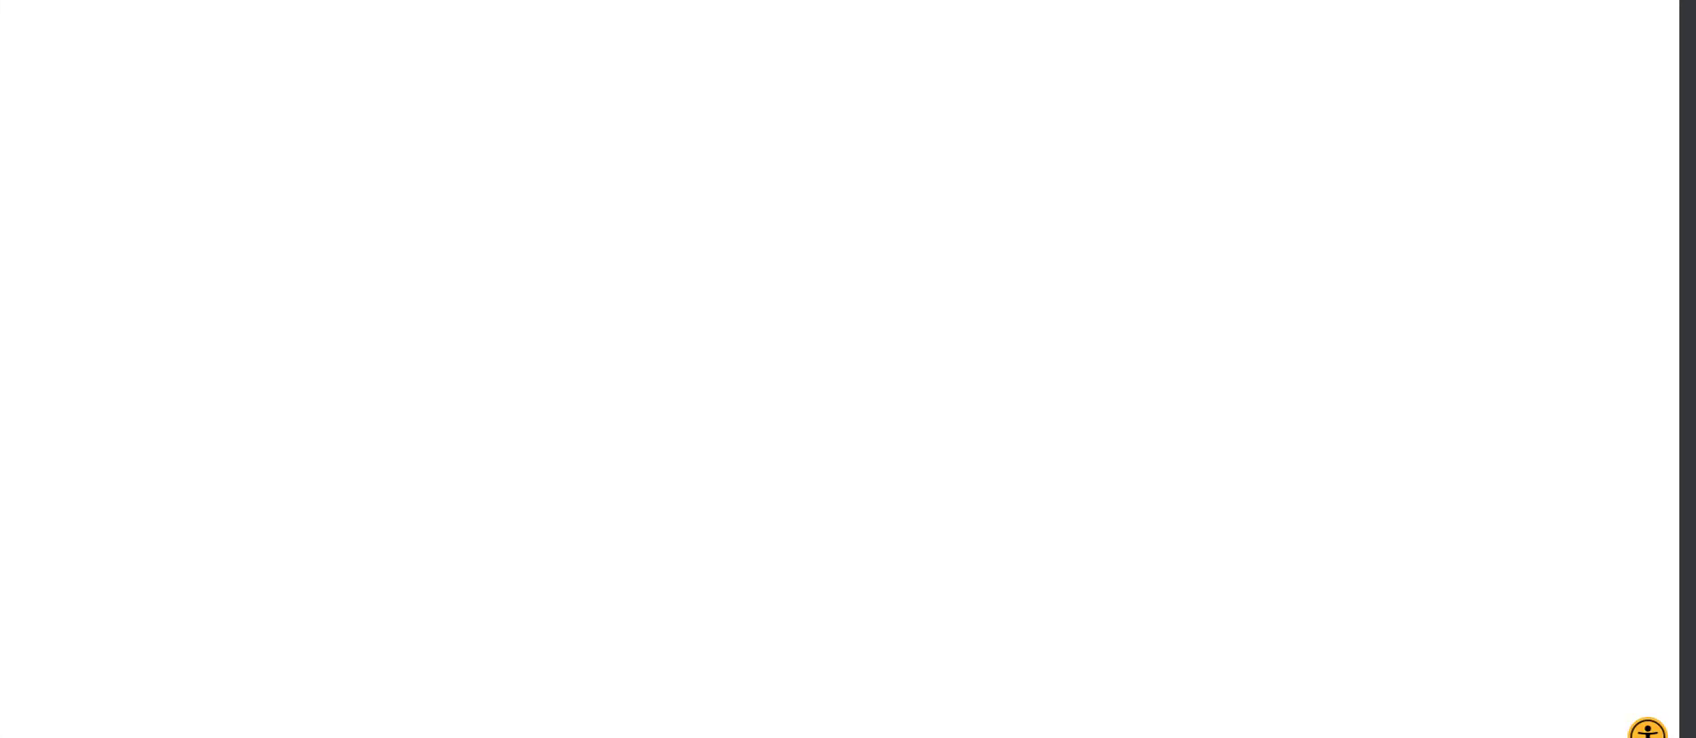
pyautogui.click(45, 337)
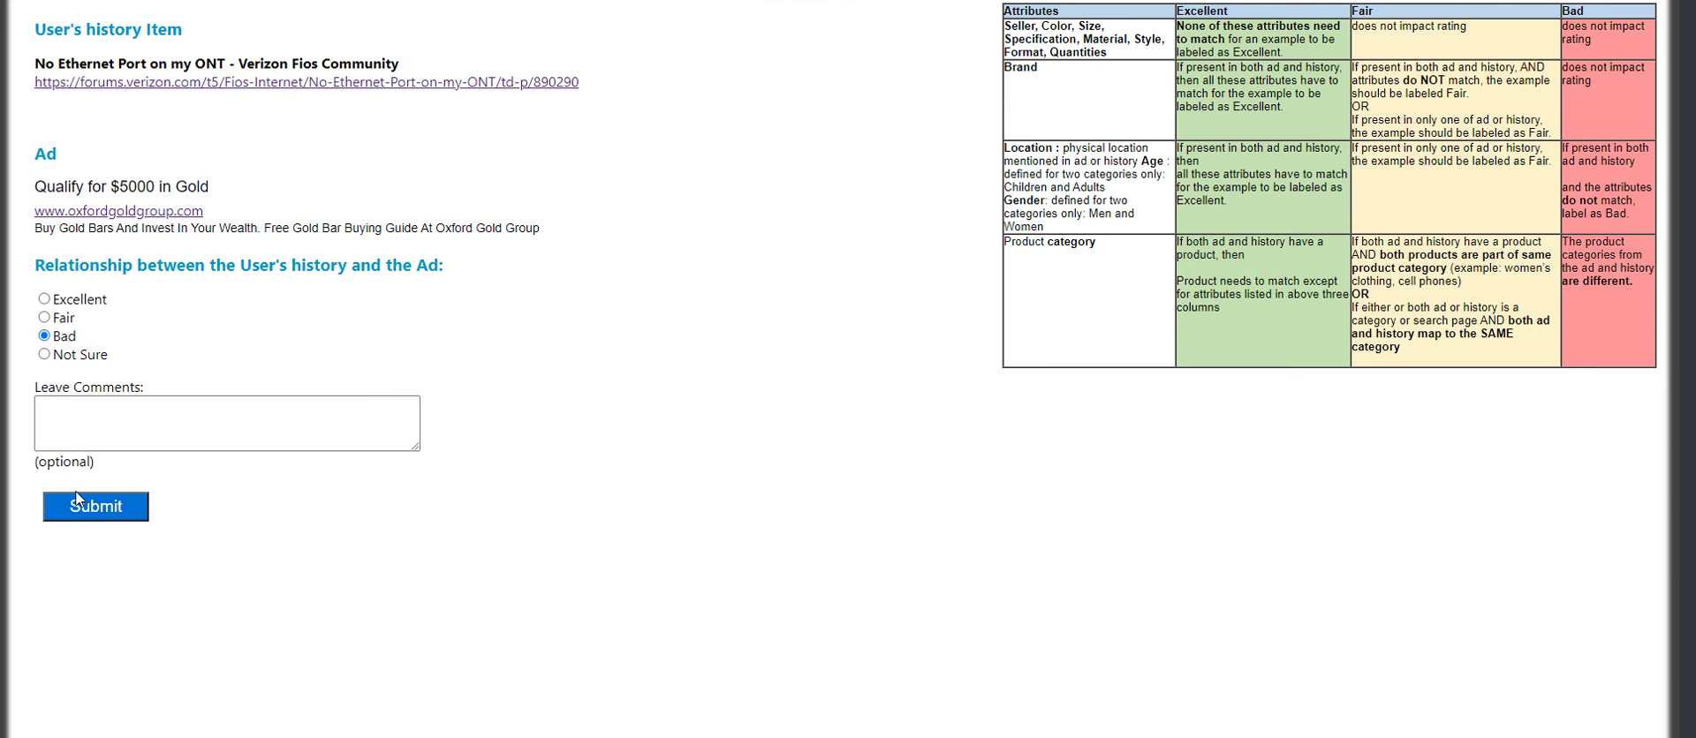
pyautogui.click(115, 507)
pyautogui.click(885, 694)
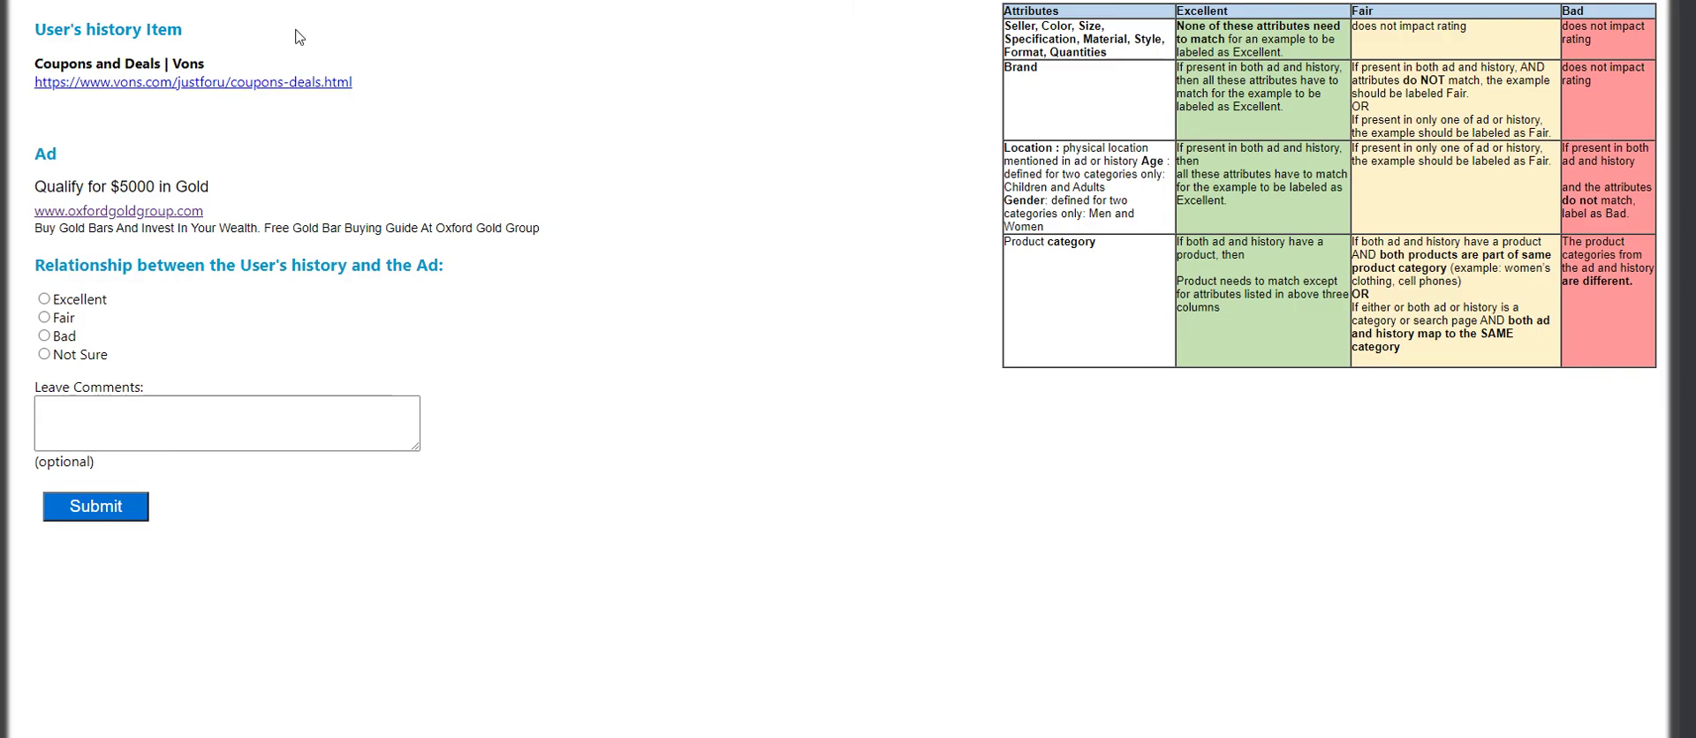
# Check the Vons coupons history page, then rate it Bad and submit
pyautogui.click(213, 98)
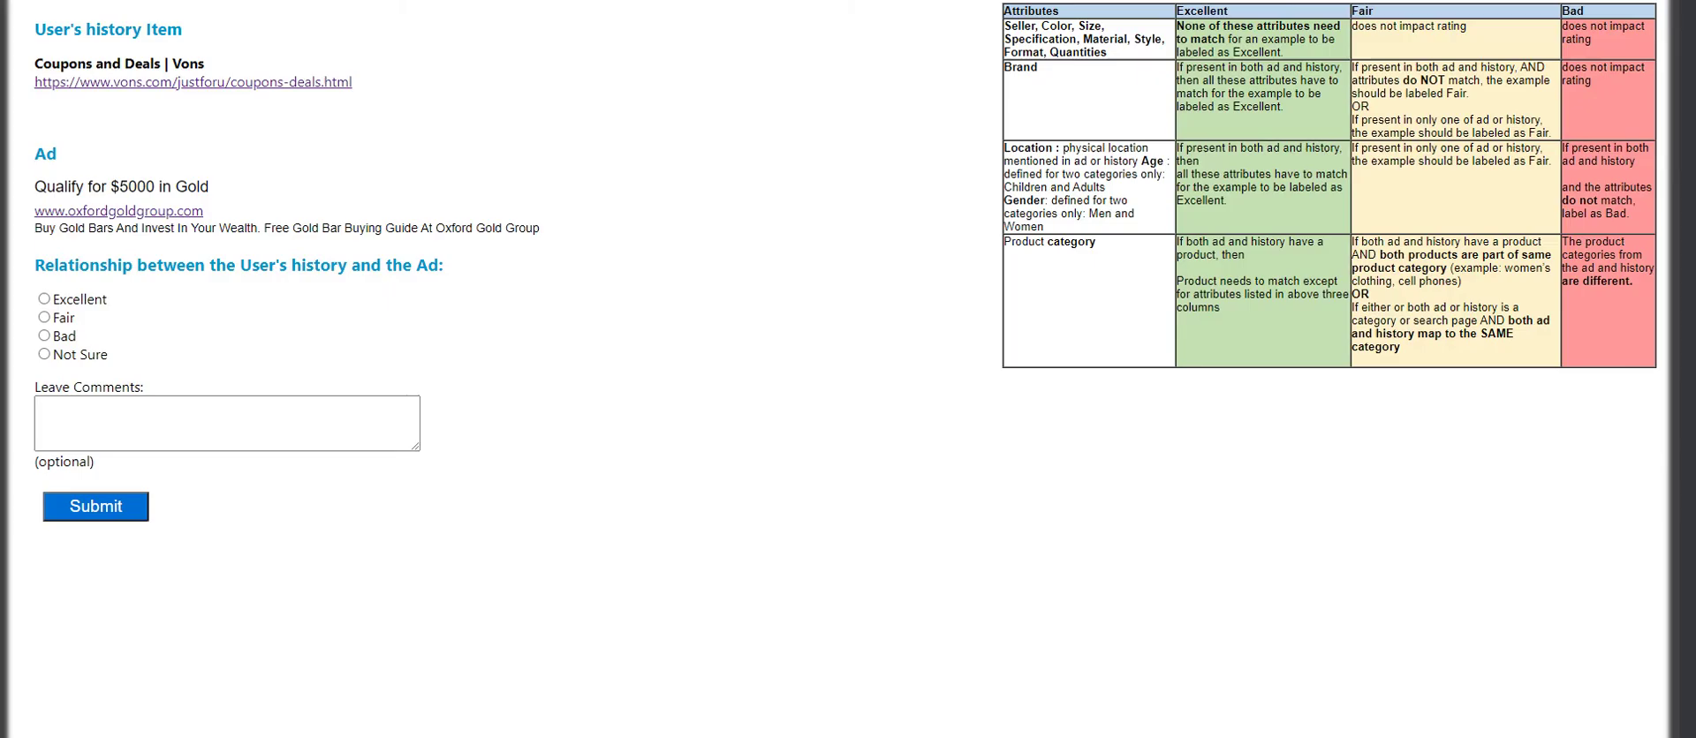
pyautogui.click(44, 336)
pyautogui.click(139, 506)
pyautogui.click(899, 699)
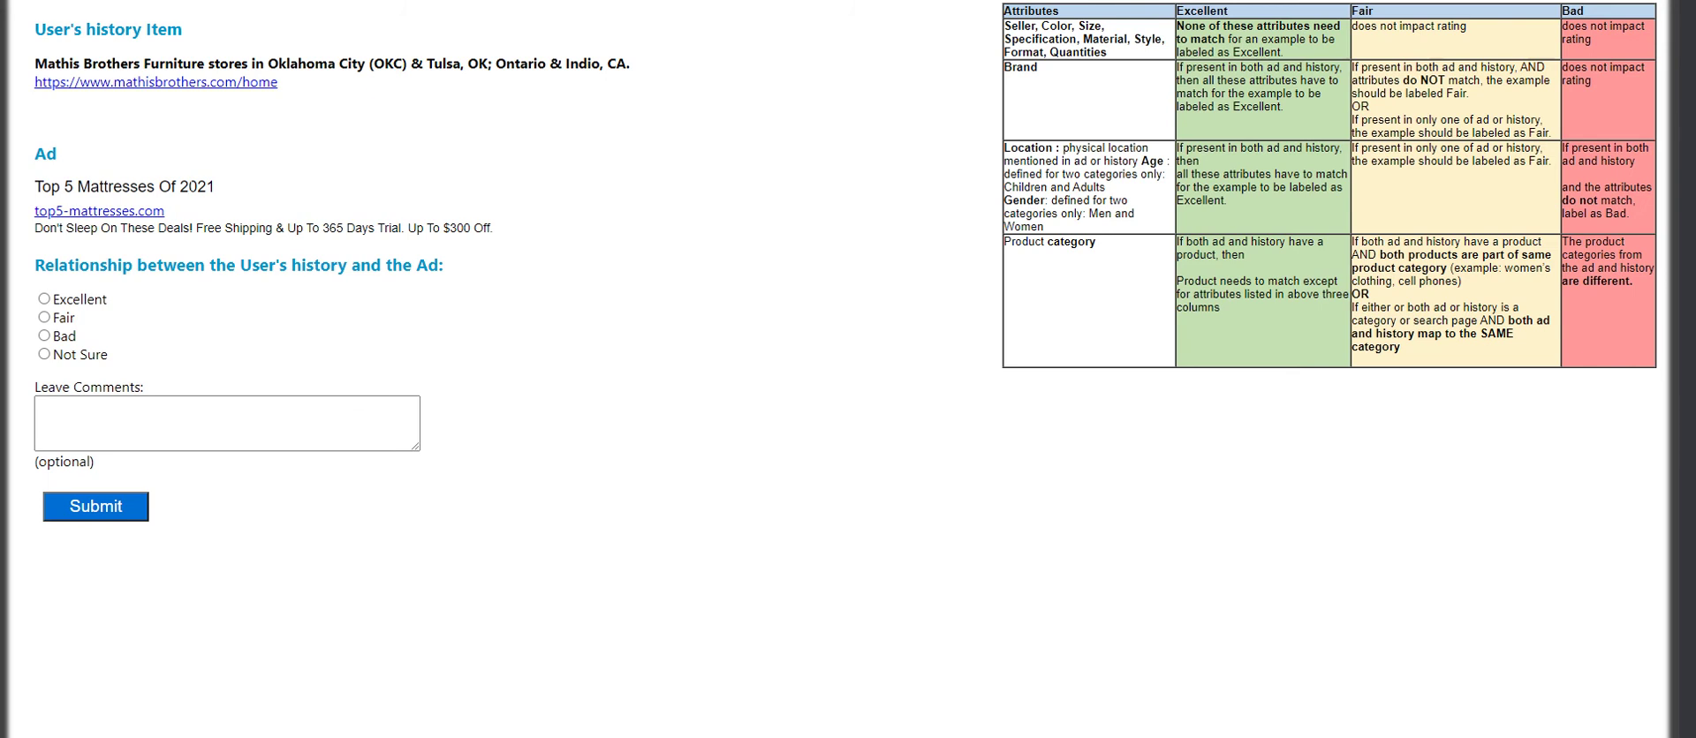
# Compare the Mathis Brothers history with the top5-mattresses.com site, then rate it Fair and submit
pyautogui.click(218, 86)
pyautogui.click(111, 211)
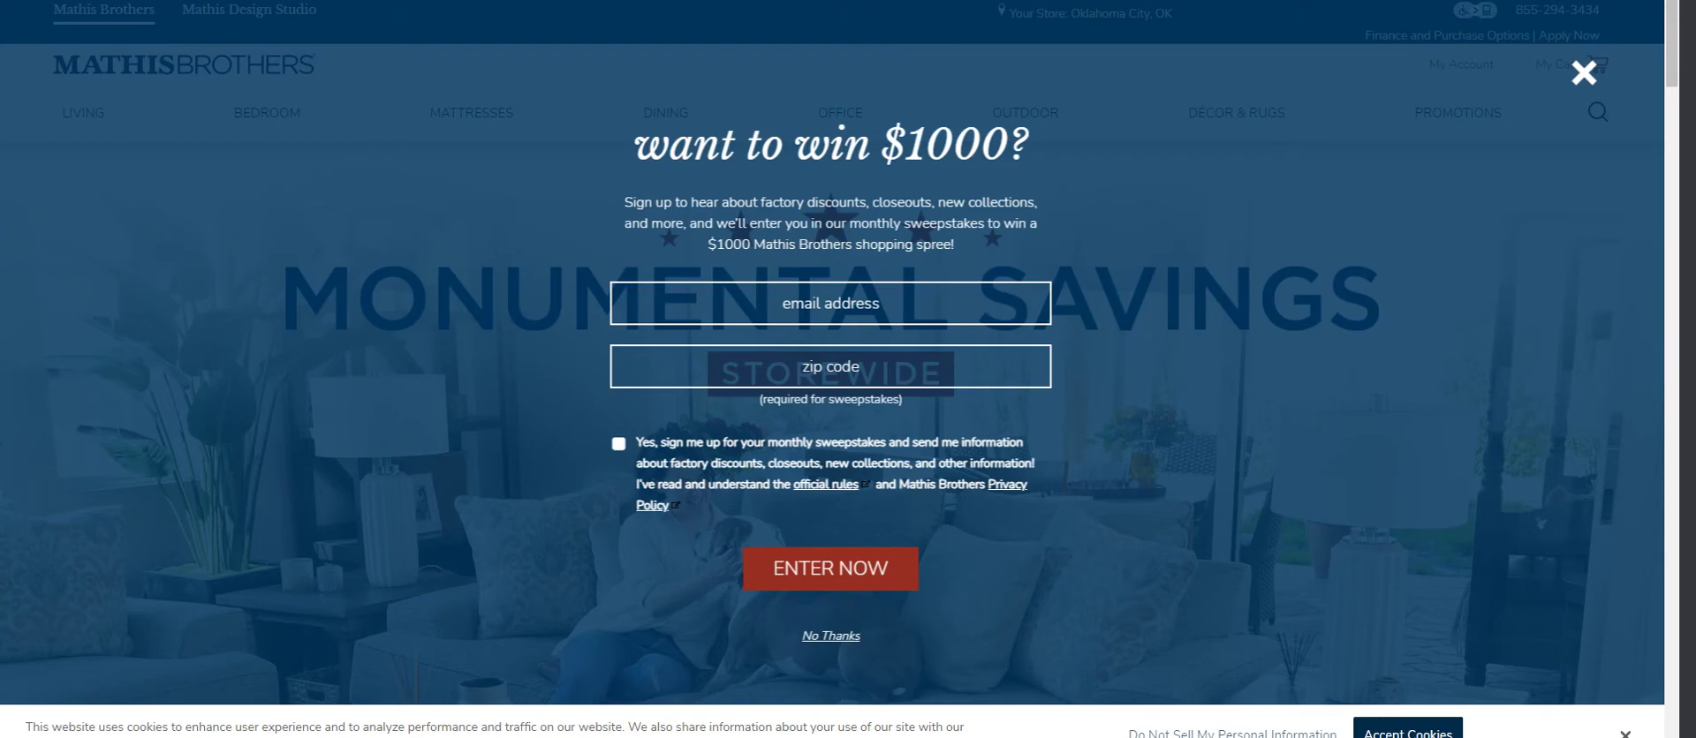
pyautogui.click(1584, 72)
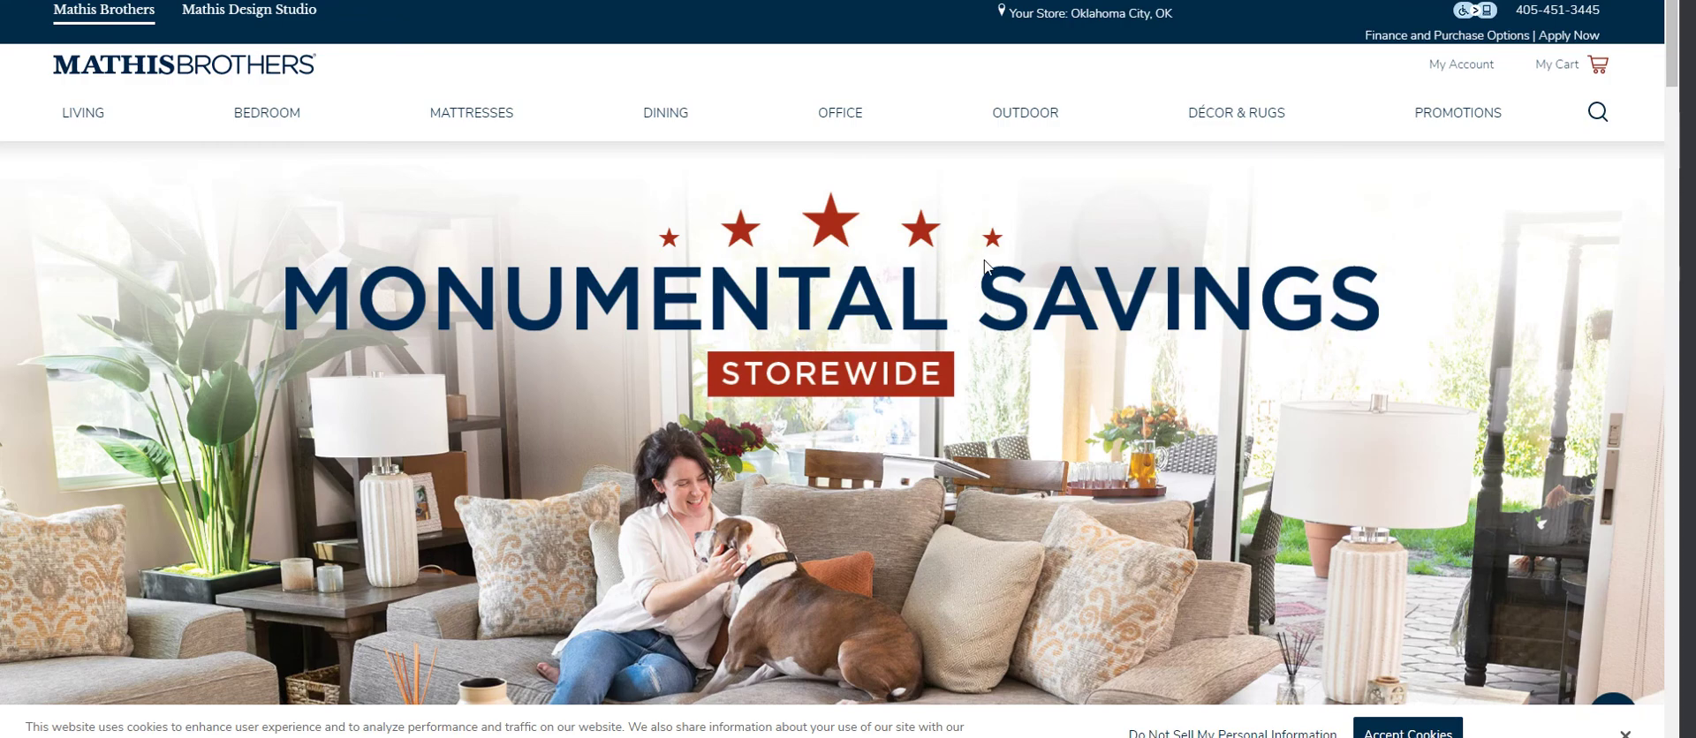
pyautogui.scroll(-3, 985, 265)
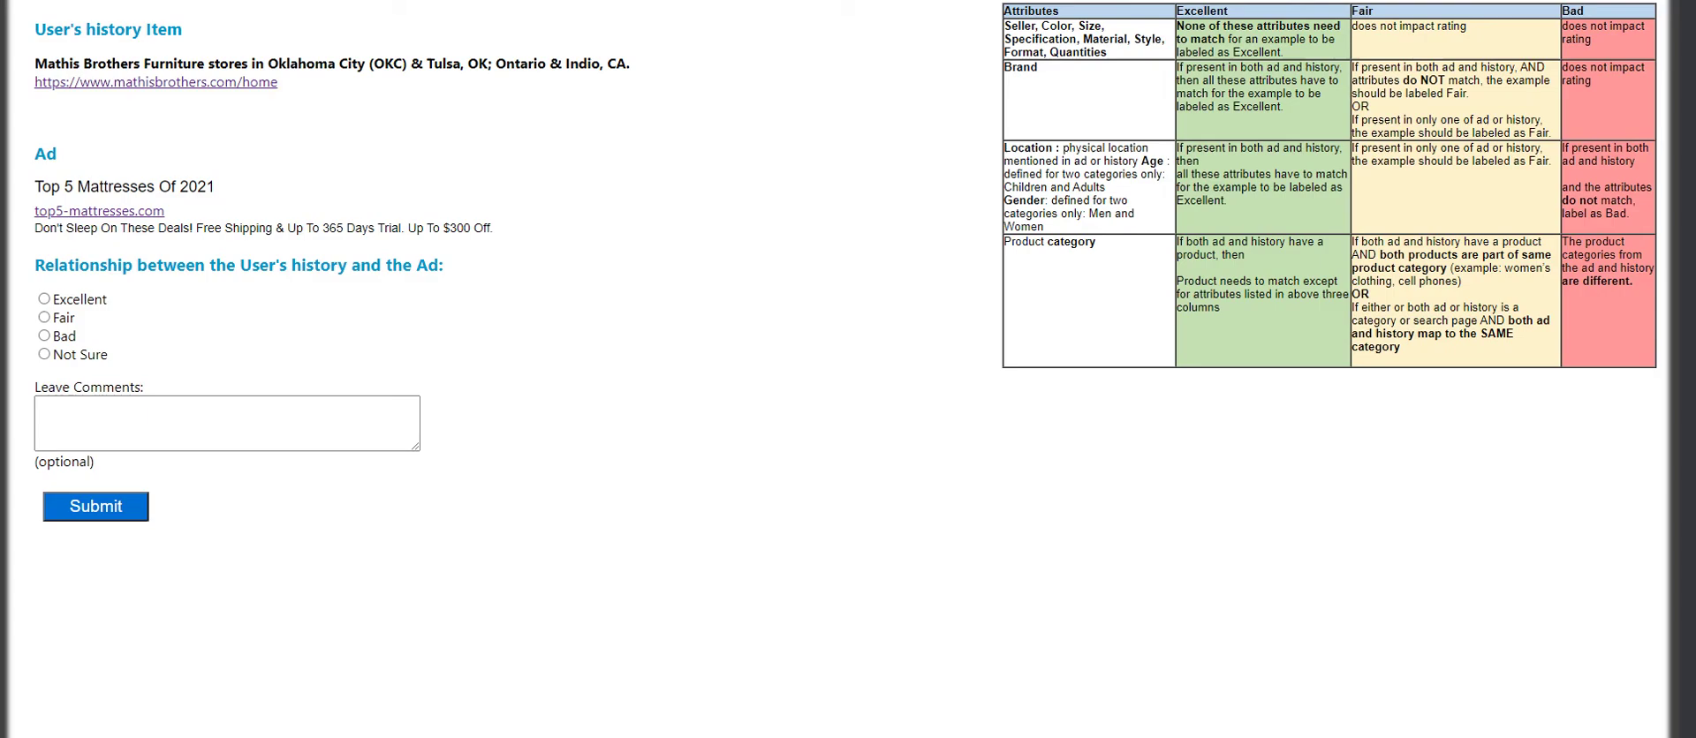
pyautogui.click(47, 318)
pyautogui.click(89, 507)
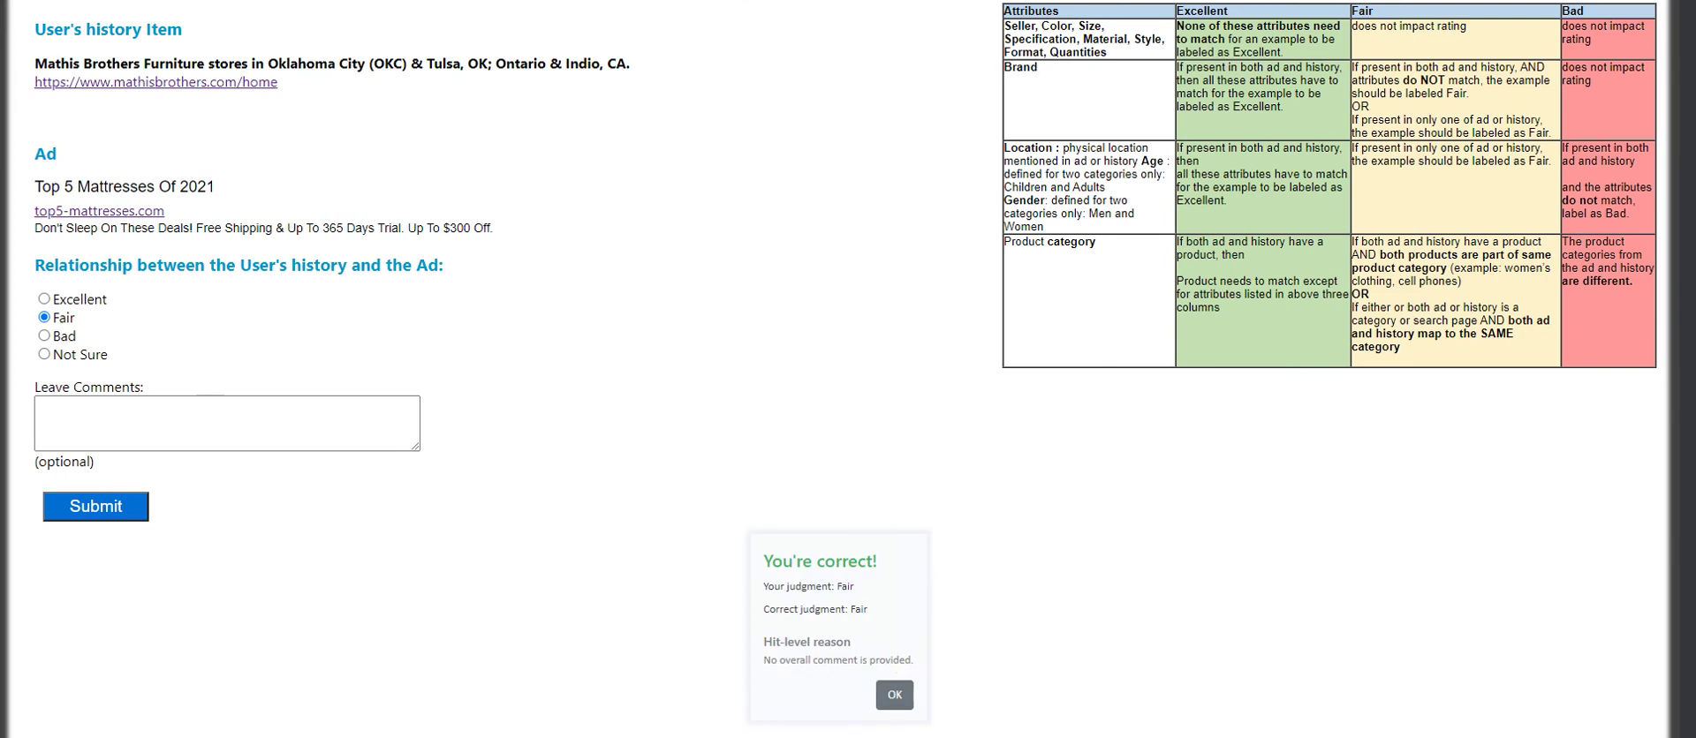
pyautogui.click(897, 687)
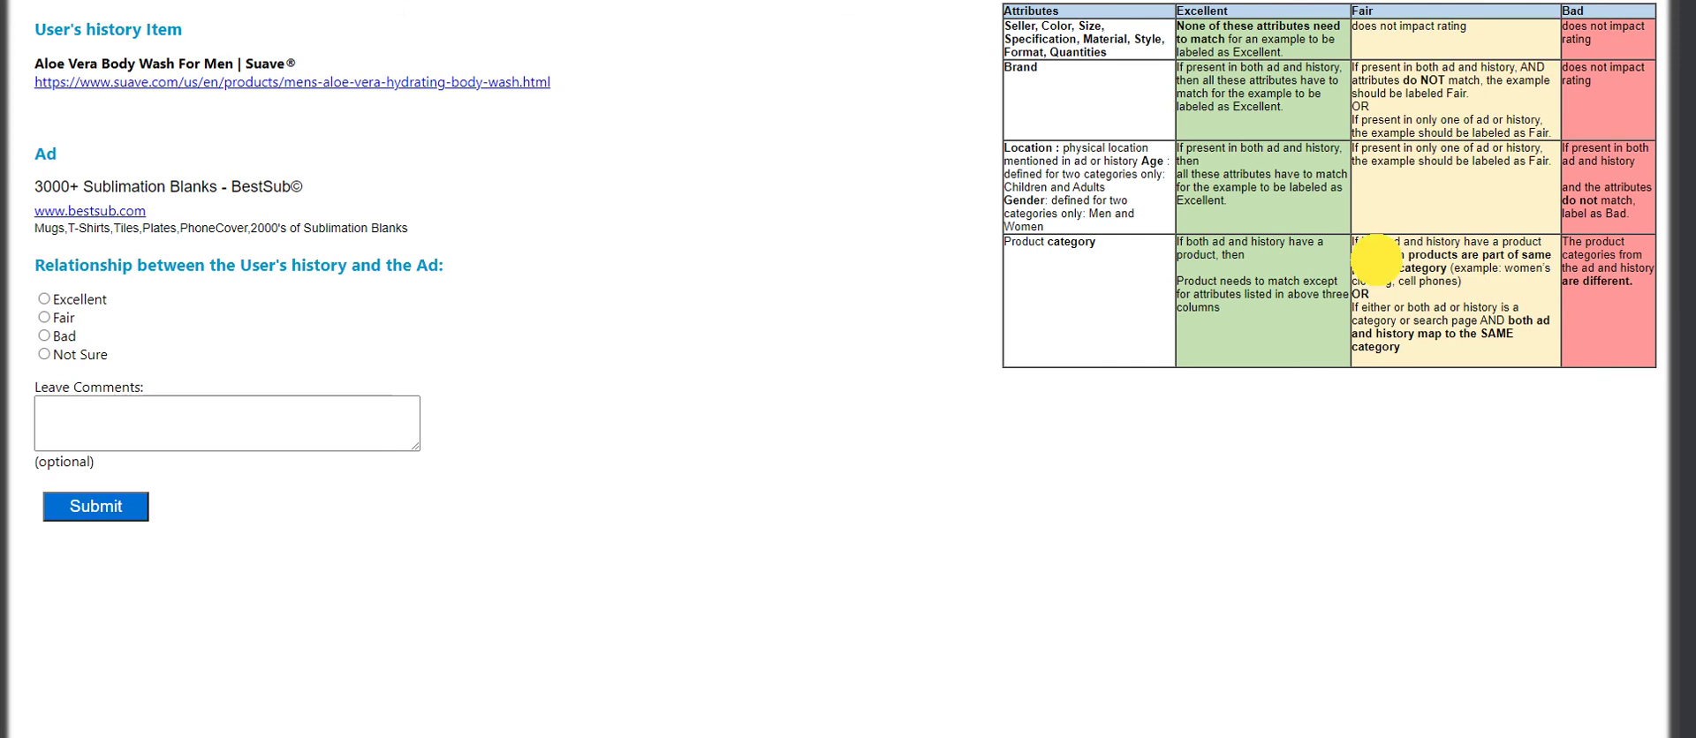
# Study the Fair product-category guideline while opening the Suave body wash page and the bestsub.com ad site
pyautogui.moveTo(1375, 258); pyautogui.dragTo(1495, 363)
pyautogui.click(1493, 358)
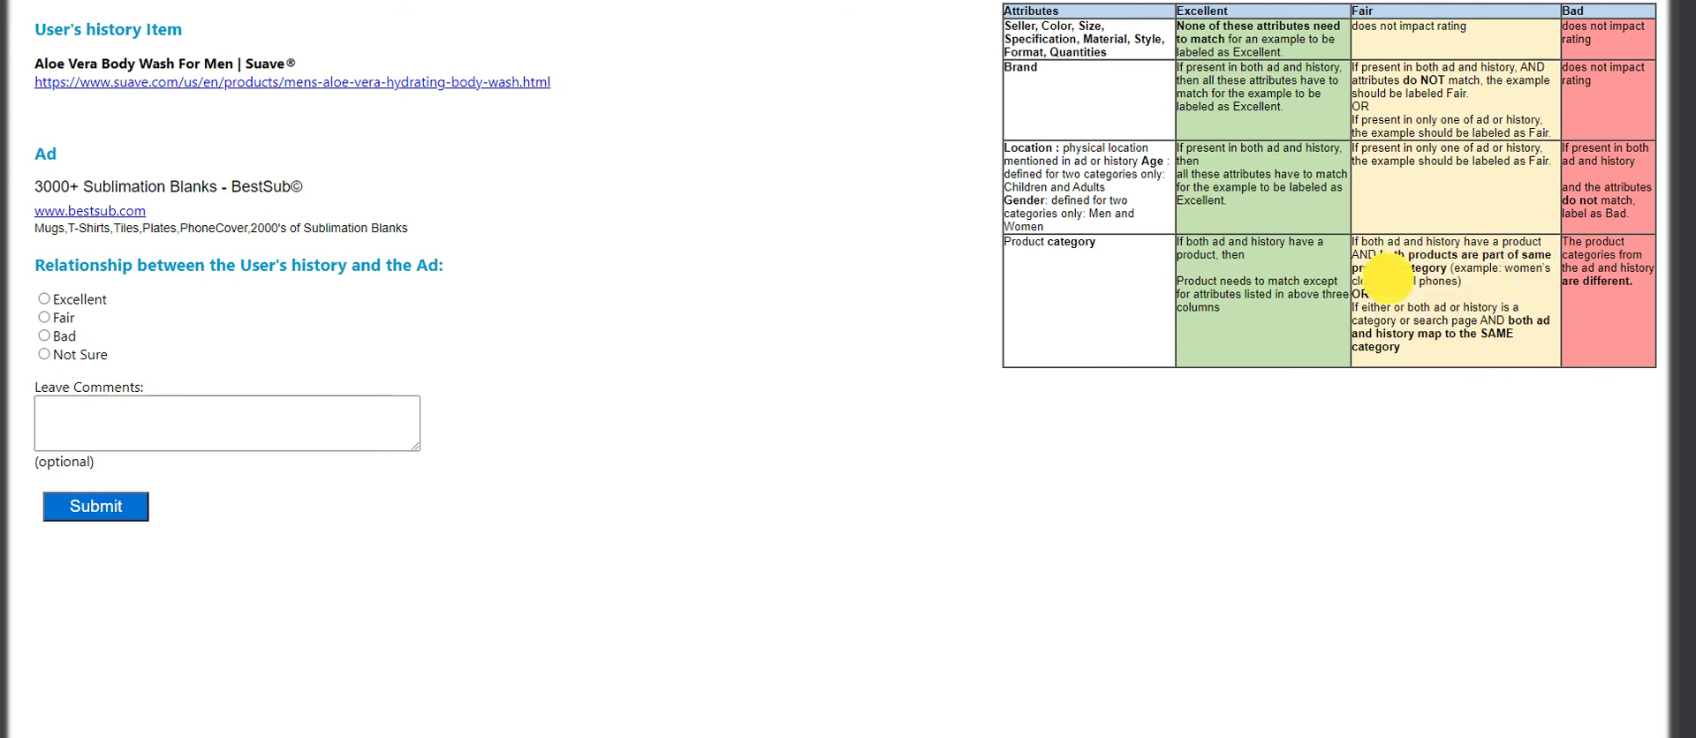
pyautogui.moveTo(1435, 334); pyautogui.dragTo(1223, 344)
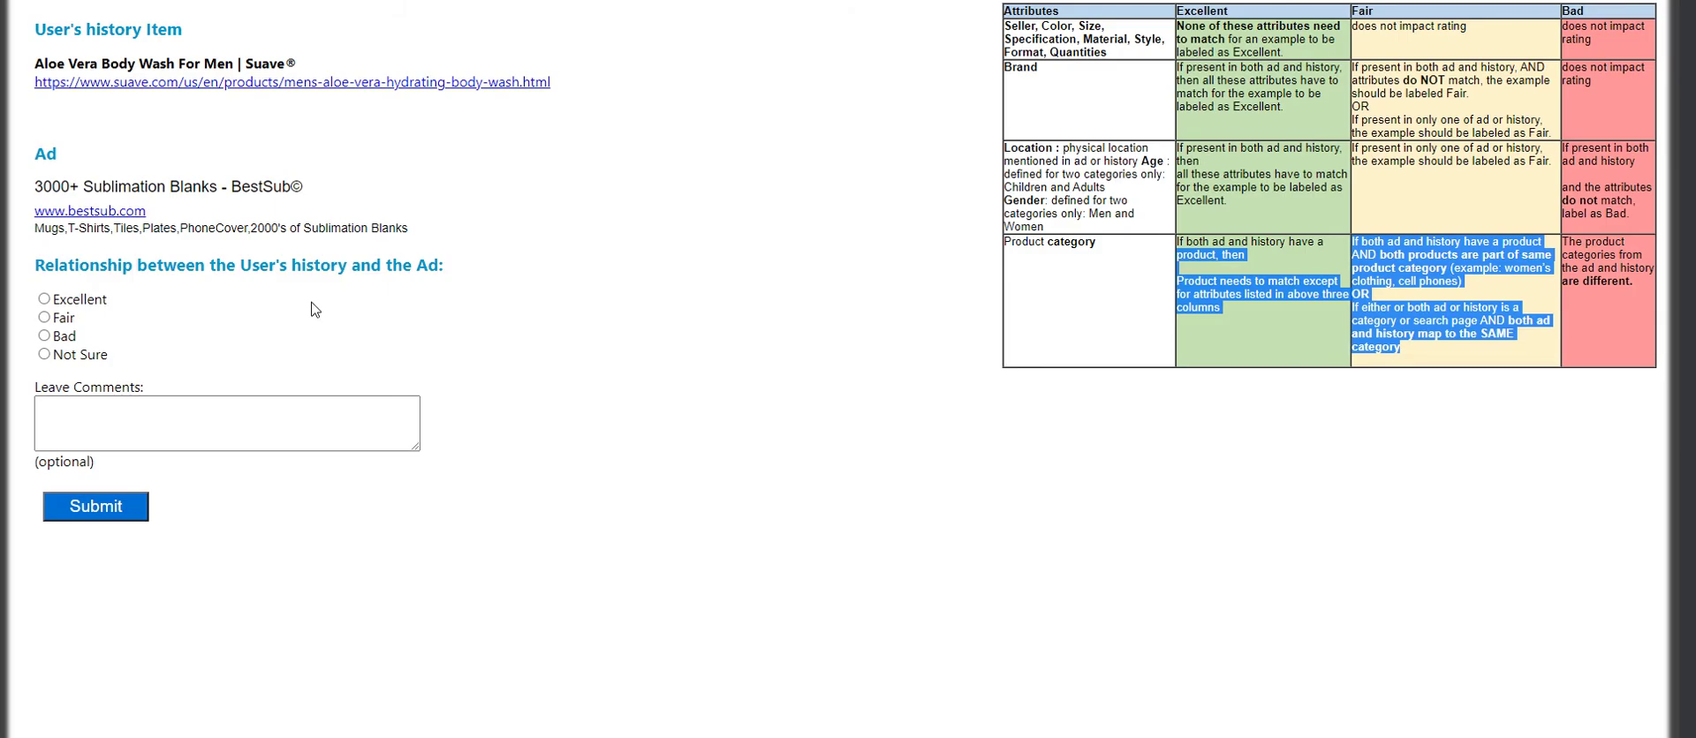
pyautogui.click(408, 82)
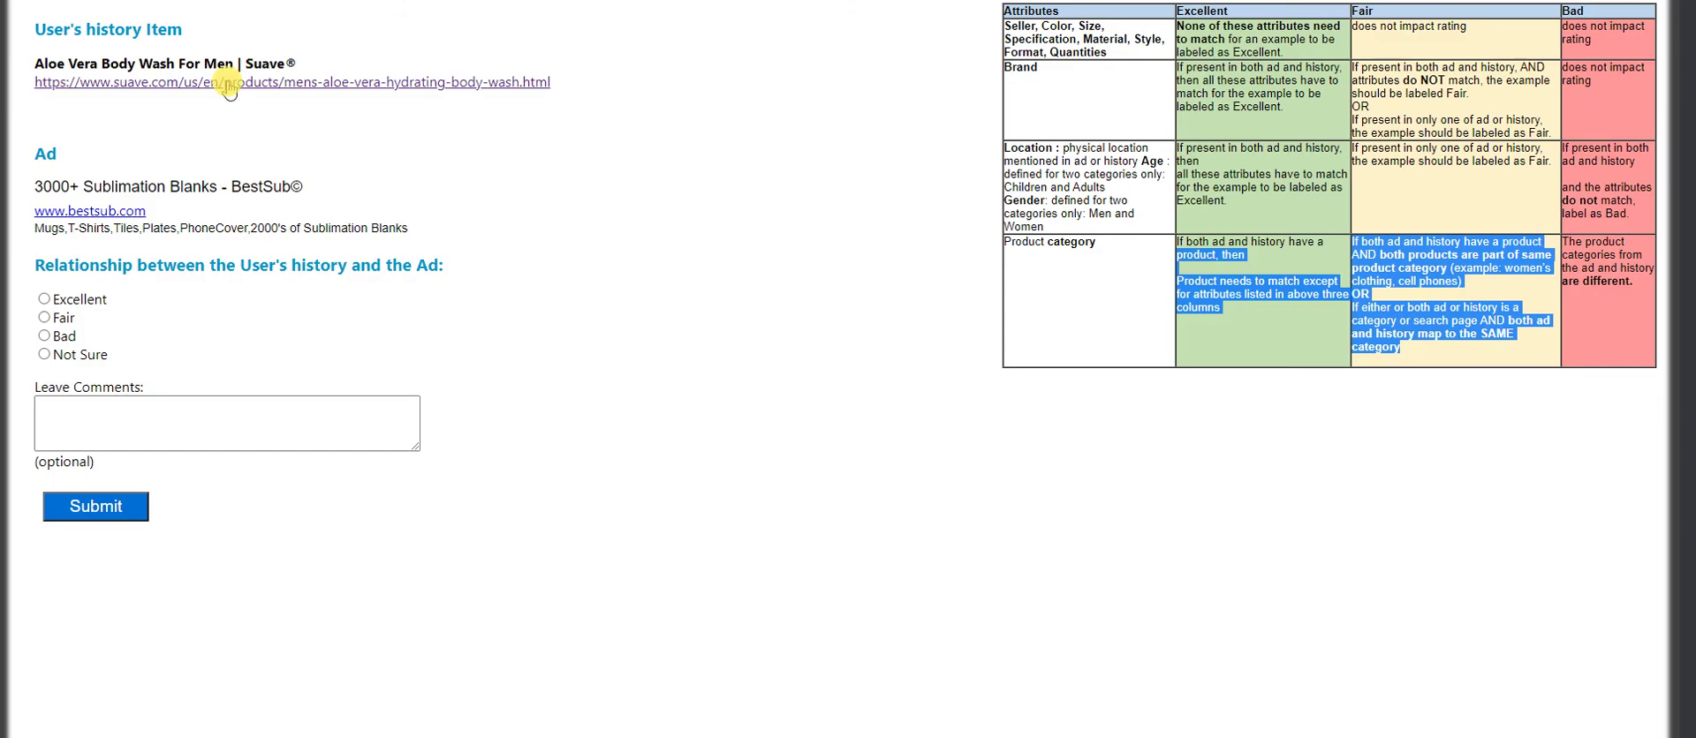
pyautogui.click(97, 210)
pyautogui.moveTo(1110, 249)
pyautogui.mouseDown()
pyautogui.moveTo(984, 235)
pyautogui.moveTo(1111, 269)
pyautogui.mouseUp()
pyautogui.click(1110, 269)
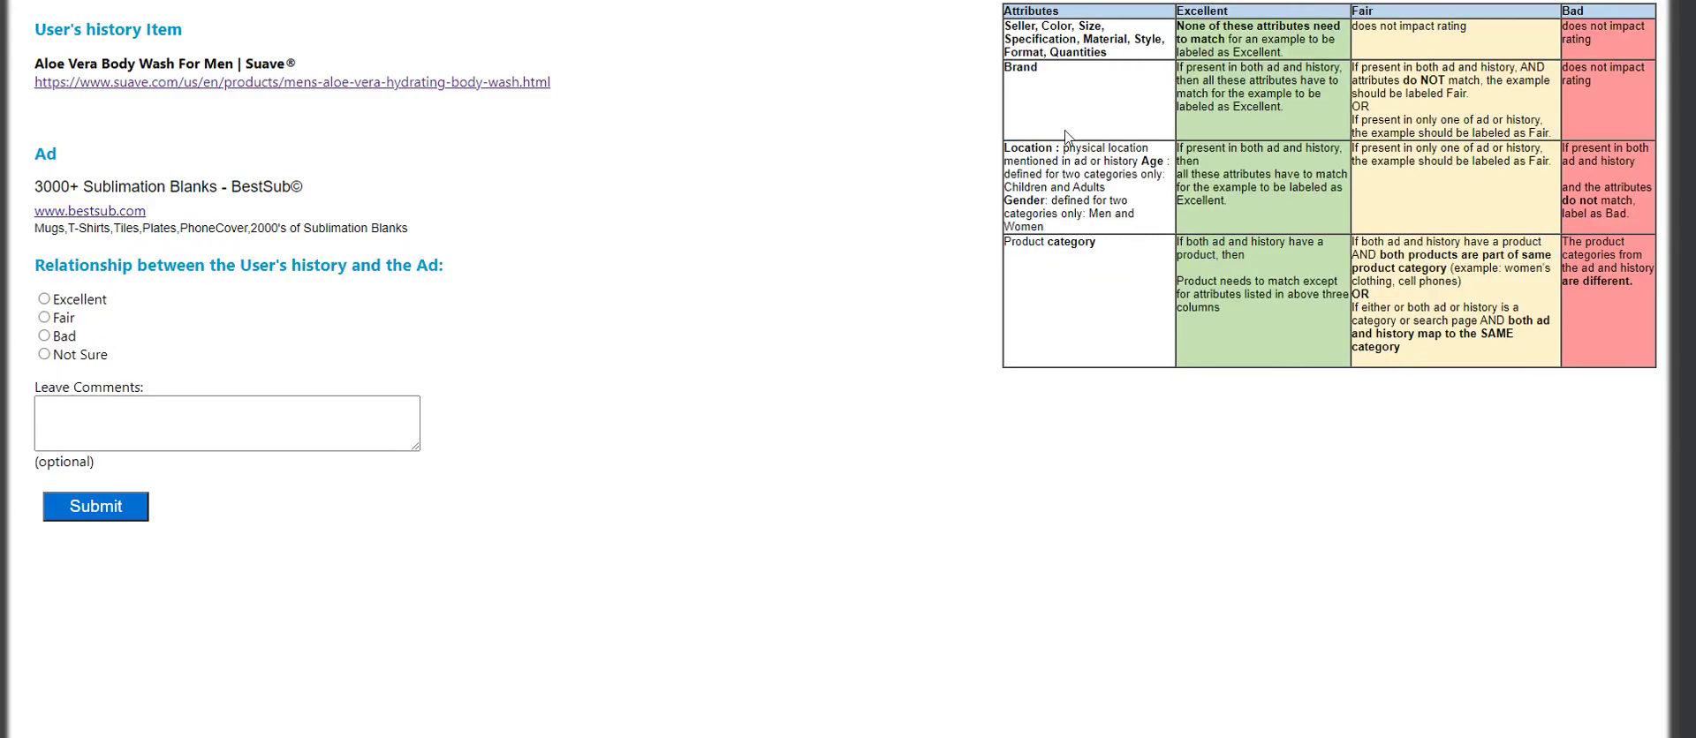
pyautogui.moveTo(1065, 137); pyautogui.dragTo(1236, 35)
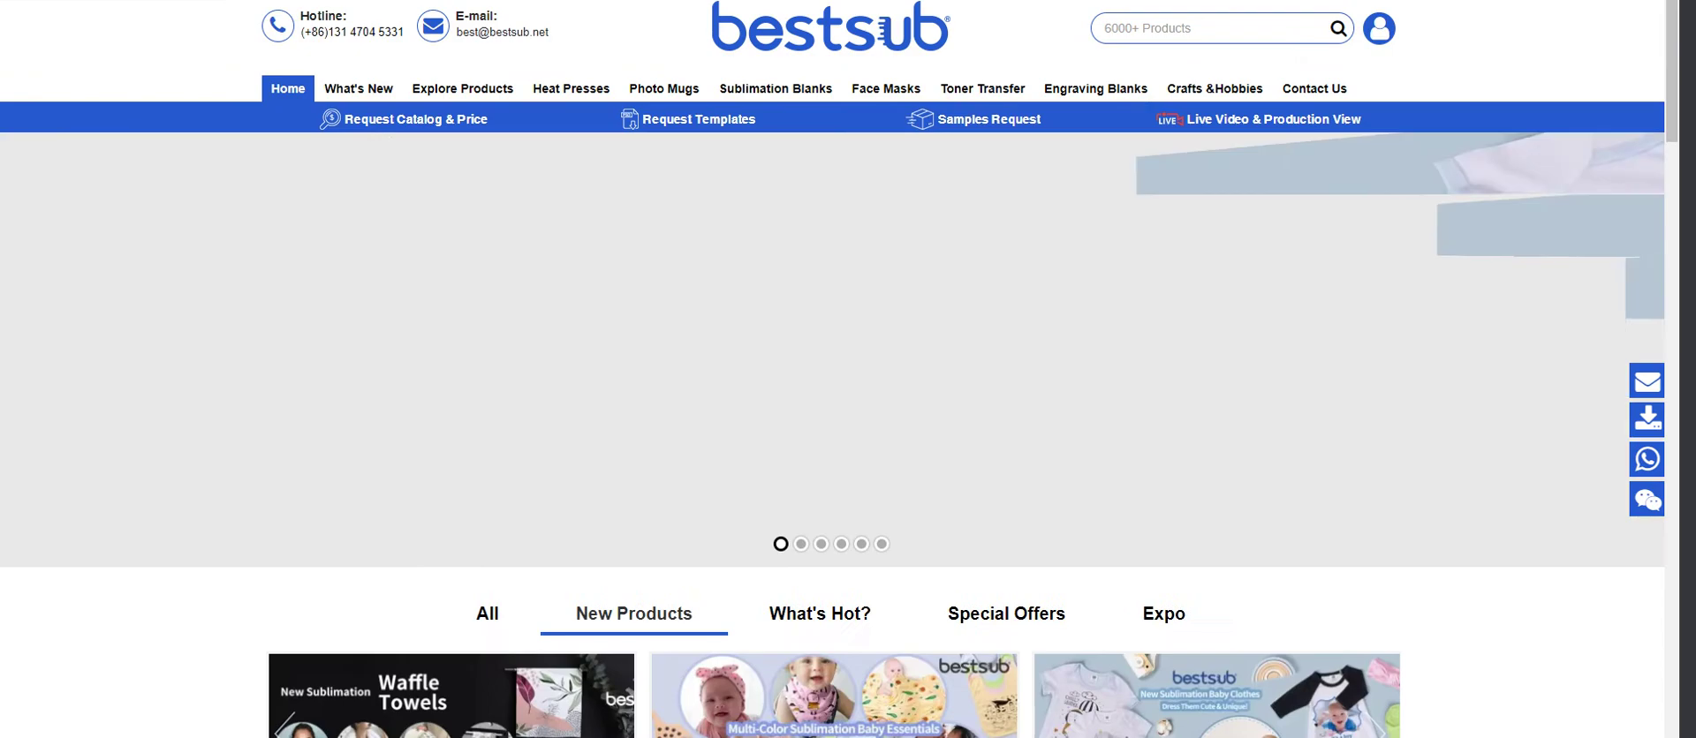
# Rate the Suave history against the BestSub sublimation ad as Bad and submit
pyautogui.moveTo(984, 163)
pyautogui.scroll(-3, 1017, 152)
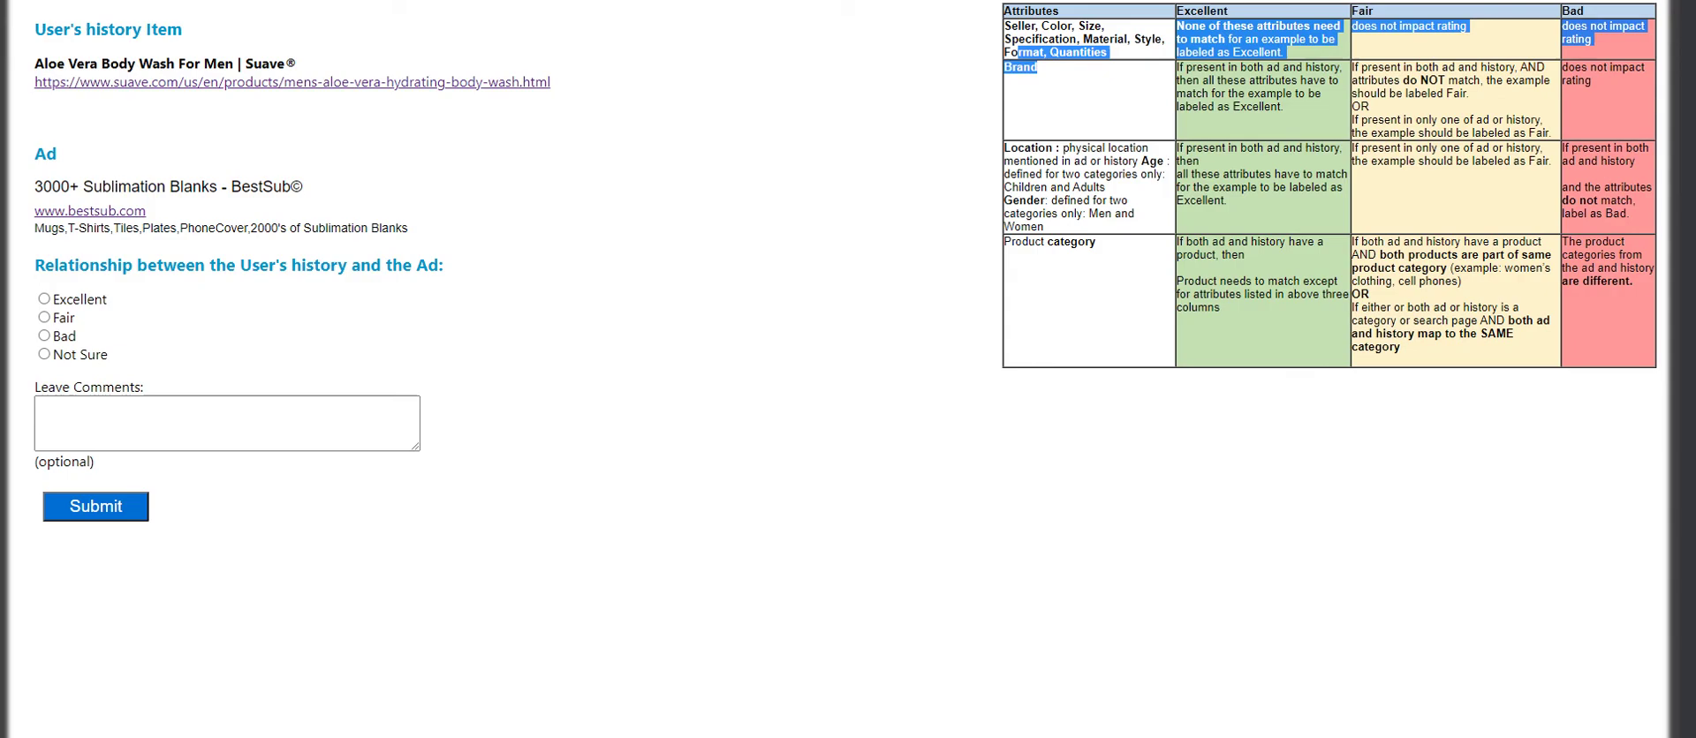
pyautogui.click(44, 337)
pyautogui.click(74, 505)
pyautogui.click(905, 695)
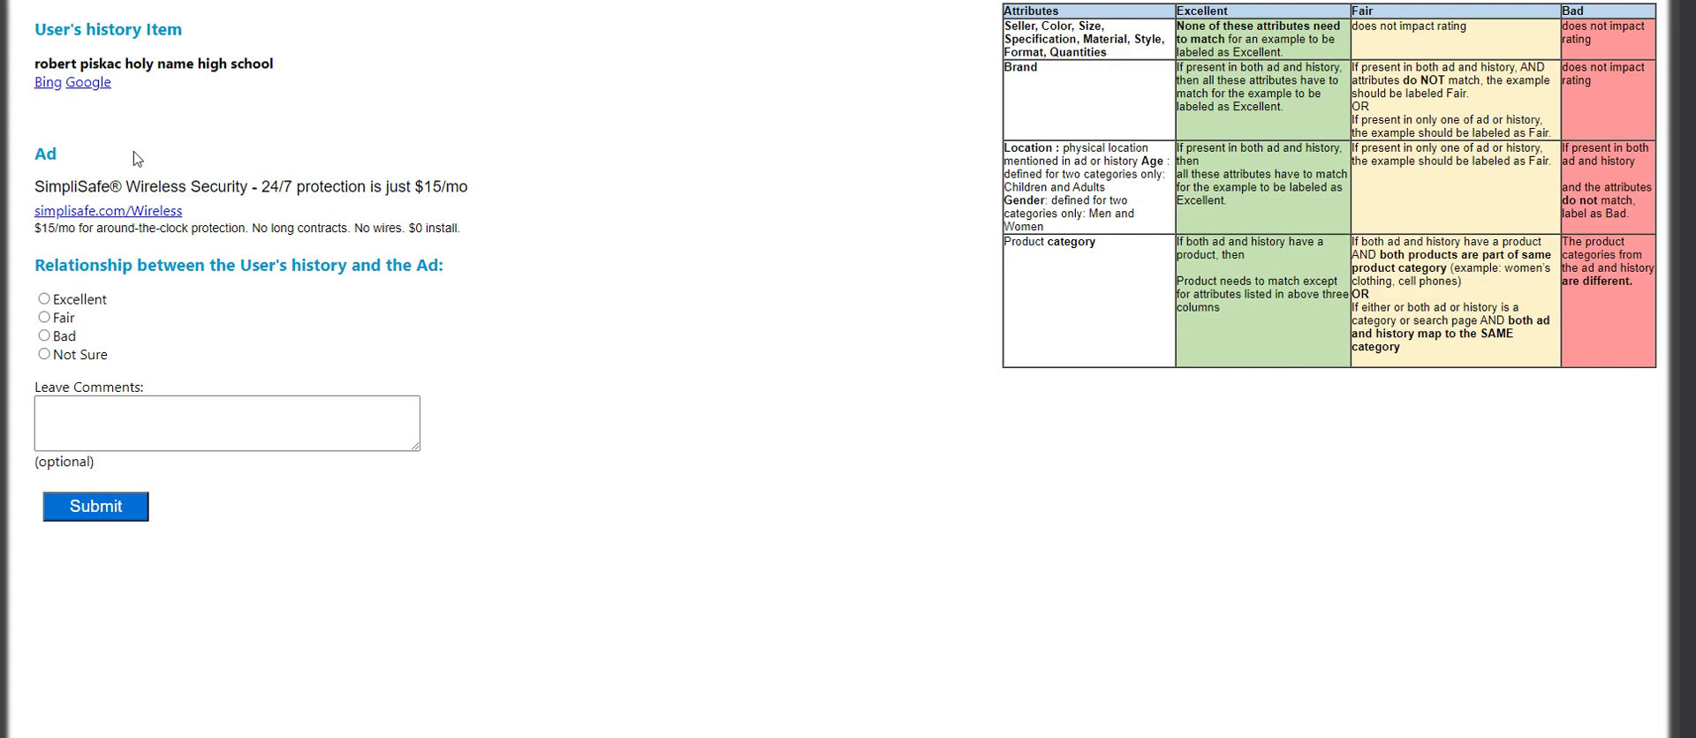
# Look up the history query on Google, then rate the SimpliSafe ad Bad and submit
pyautogui.click(80, 84)
pyautogui.click(74, 337)
pyautogui.click(86, 505)
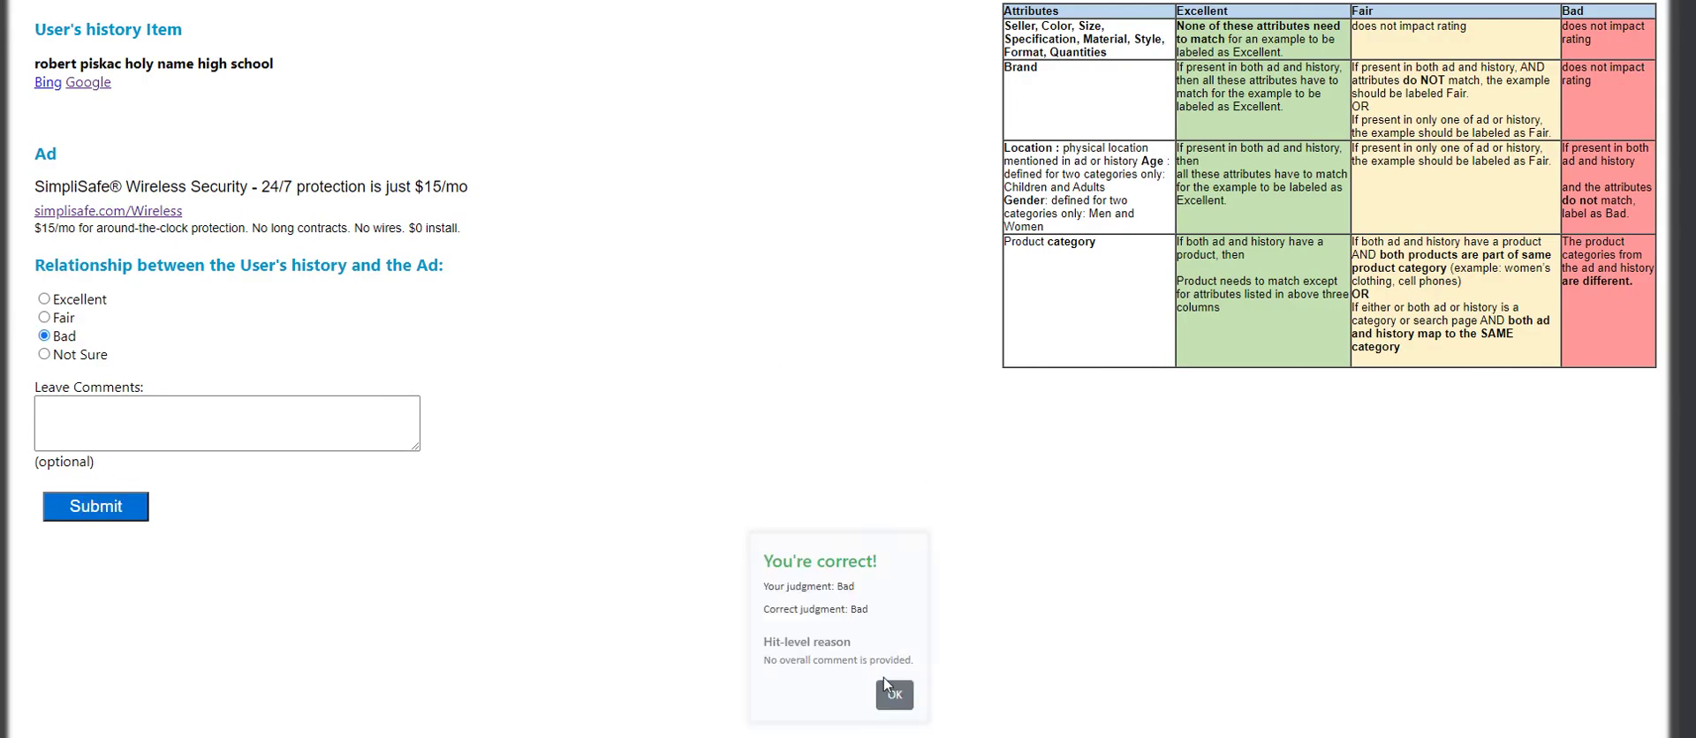
pyautogui.click(891, 692)
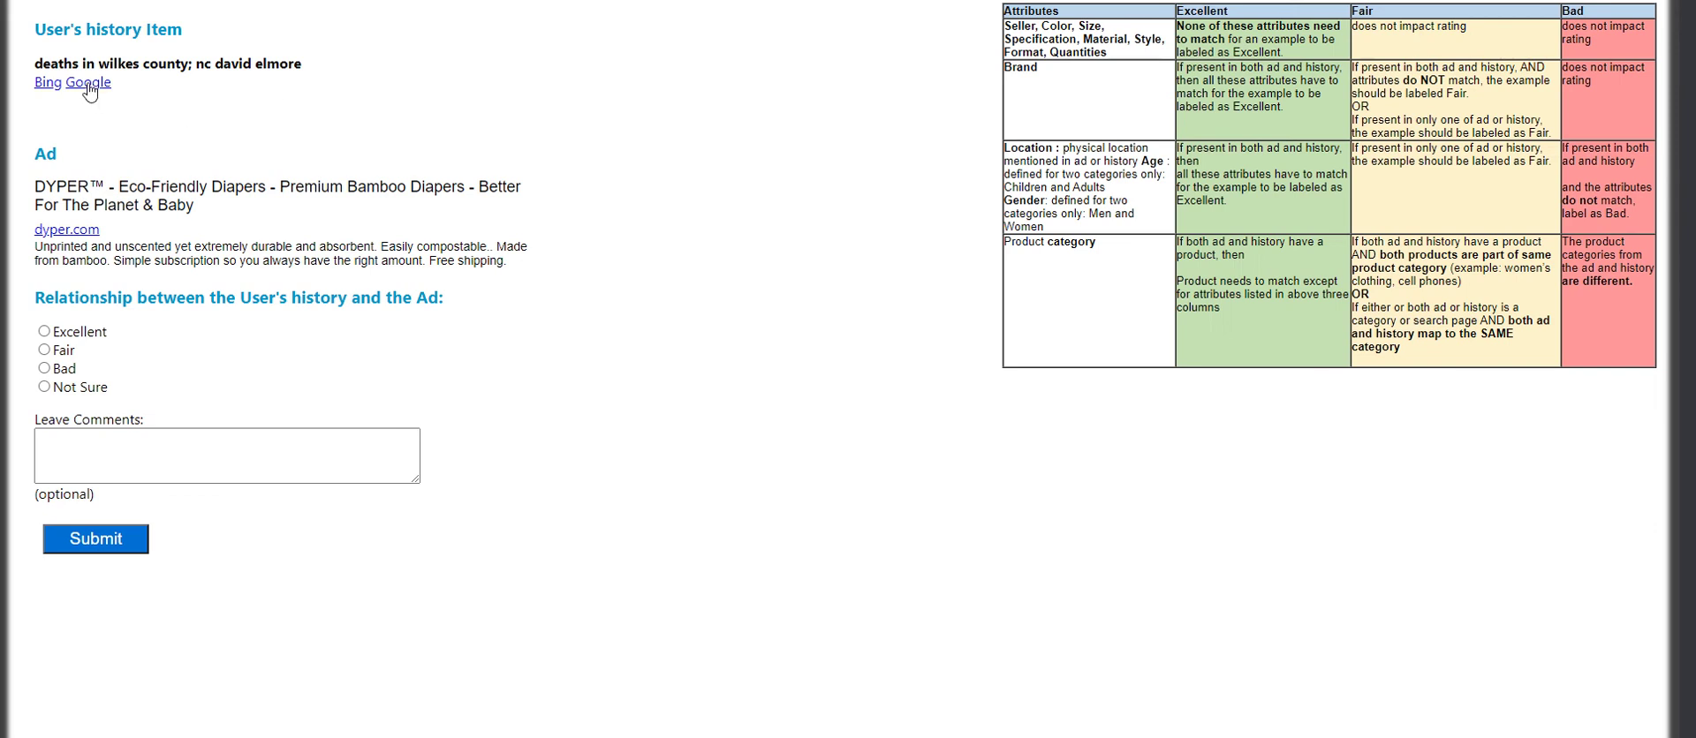
# Check the next query and the Age and Gender guideline, open dyper.com, and select Bad
pyautogui.click(88, 82)
pyautogui.moveTo(1139, 230); pyautogui.dragTo(1045, 176)
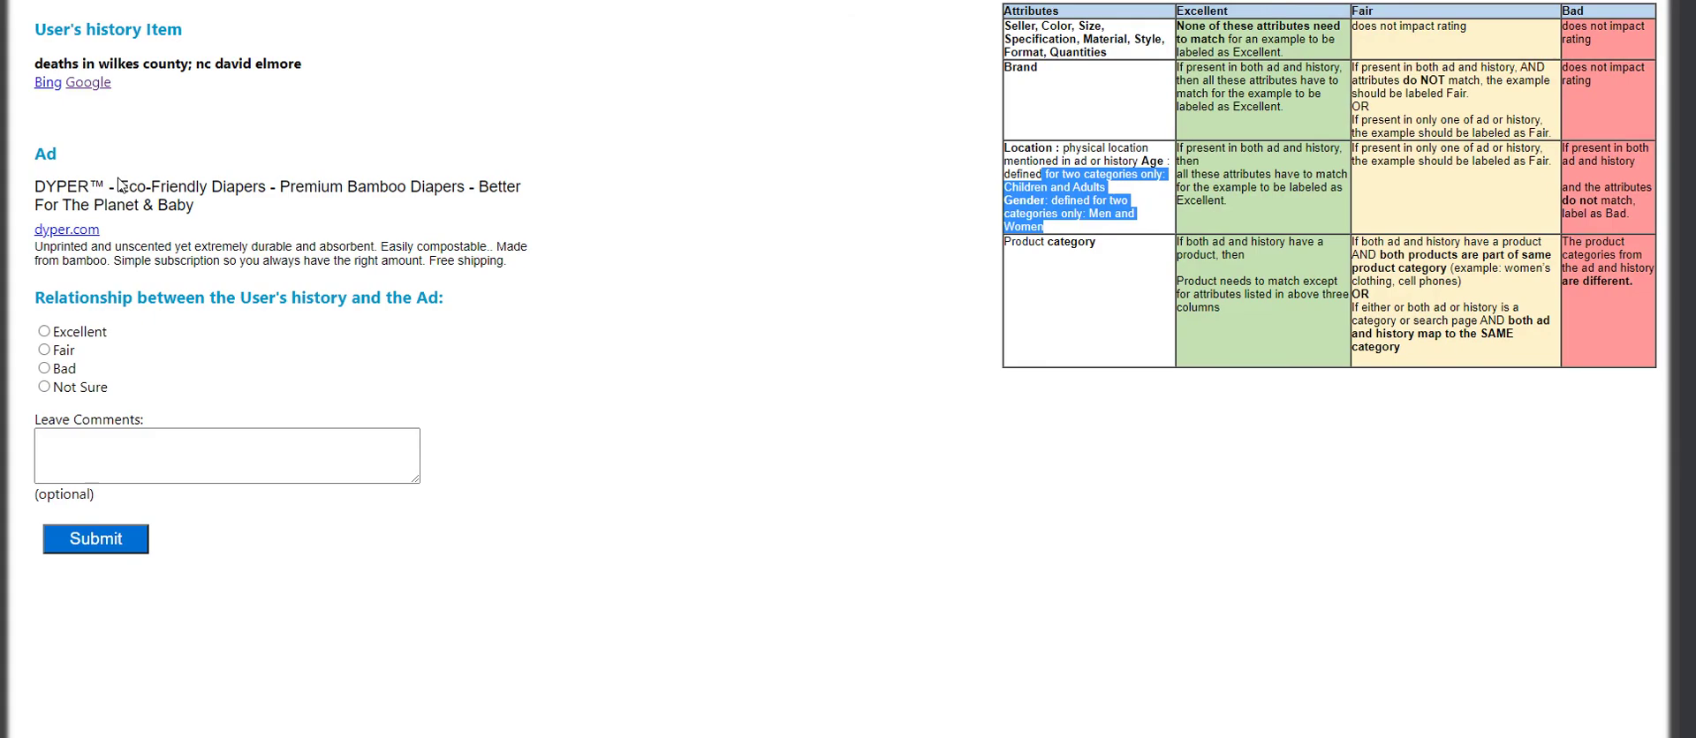
pyautogui.click(66, 230)
pyautogui.click(44, 368)
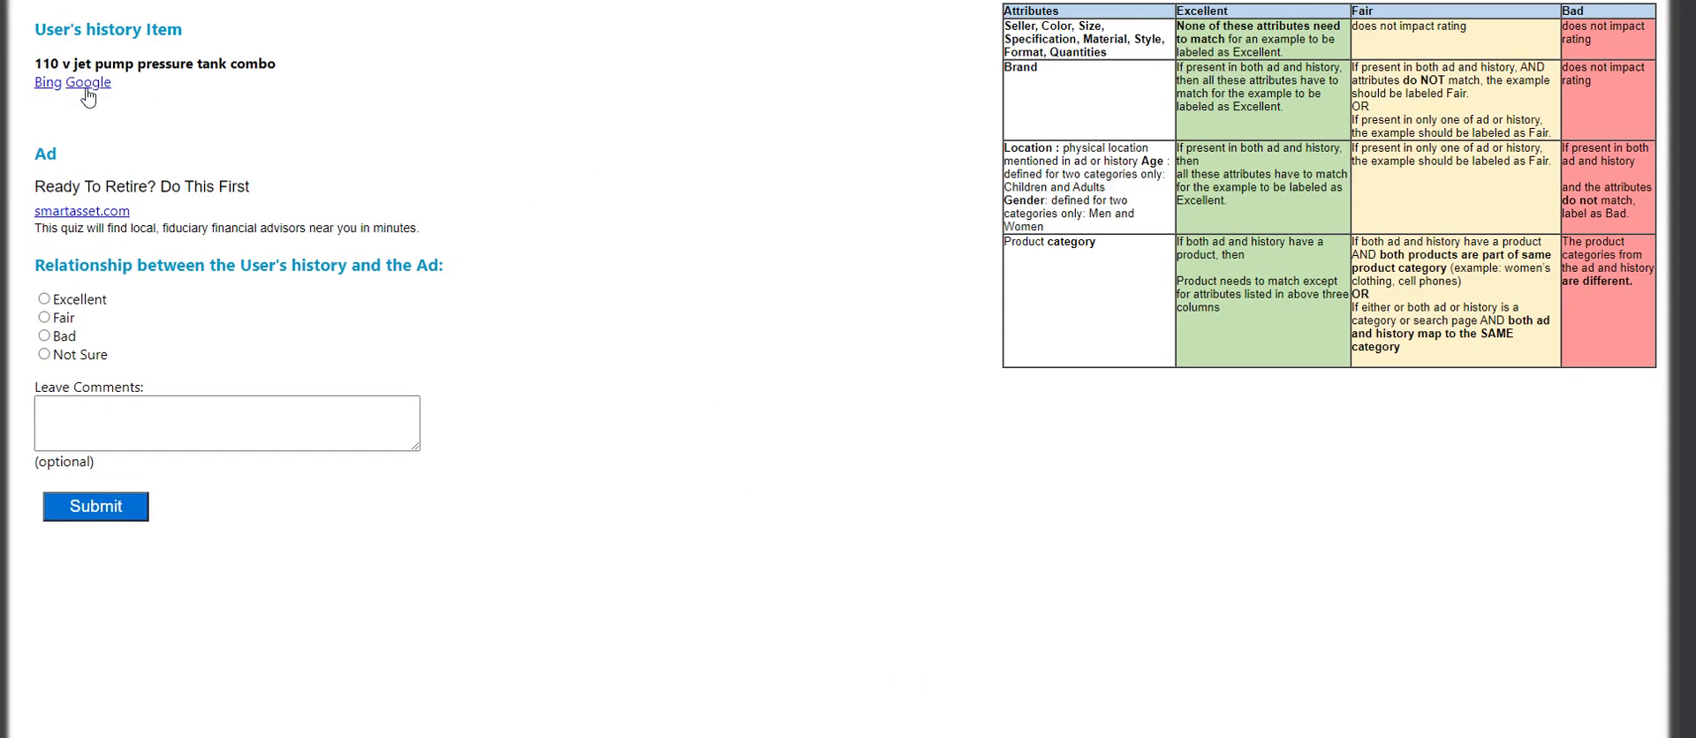
# Check the jet pump query and smartasset.com, then rate the retirement ad Bad and submit
pyautogui.click(86, 88)
pyautogui.click(99, 212)
pyautogui.click(45, 336)
pyautogui.click(96, 506)
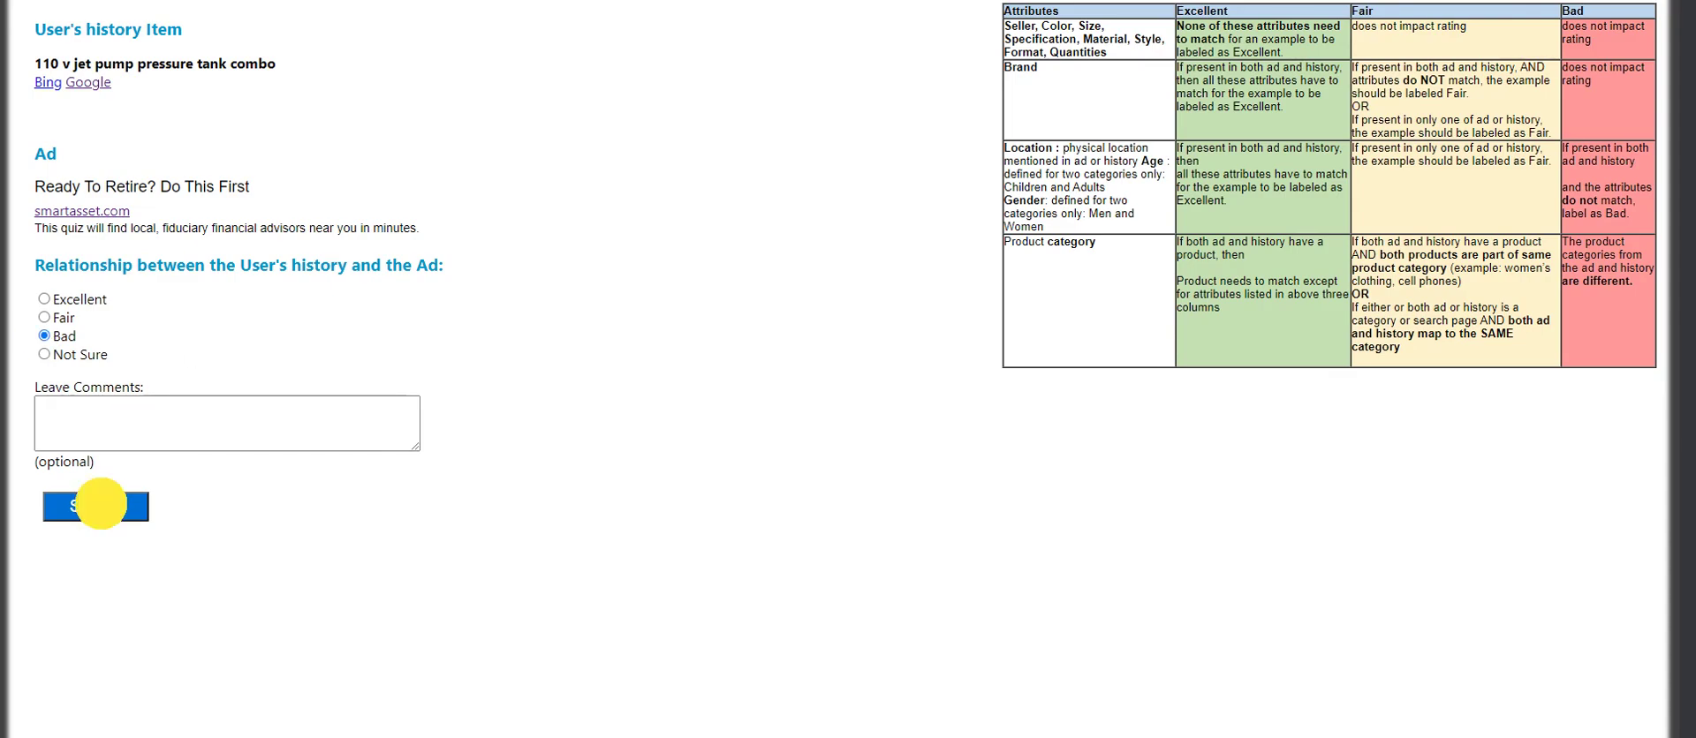
pyautogui.click(894, 695)
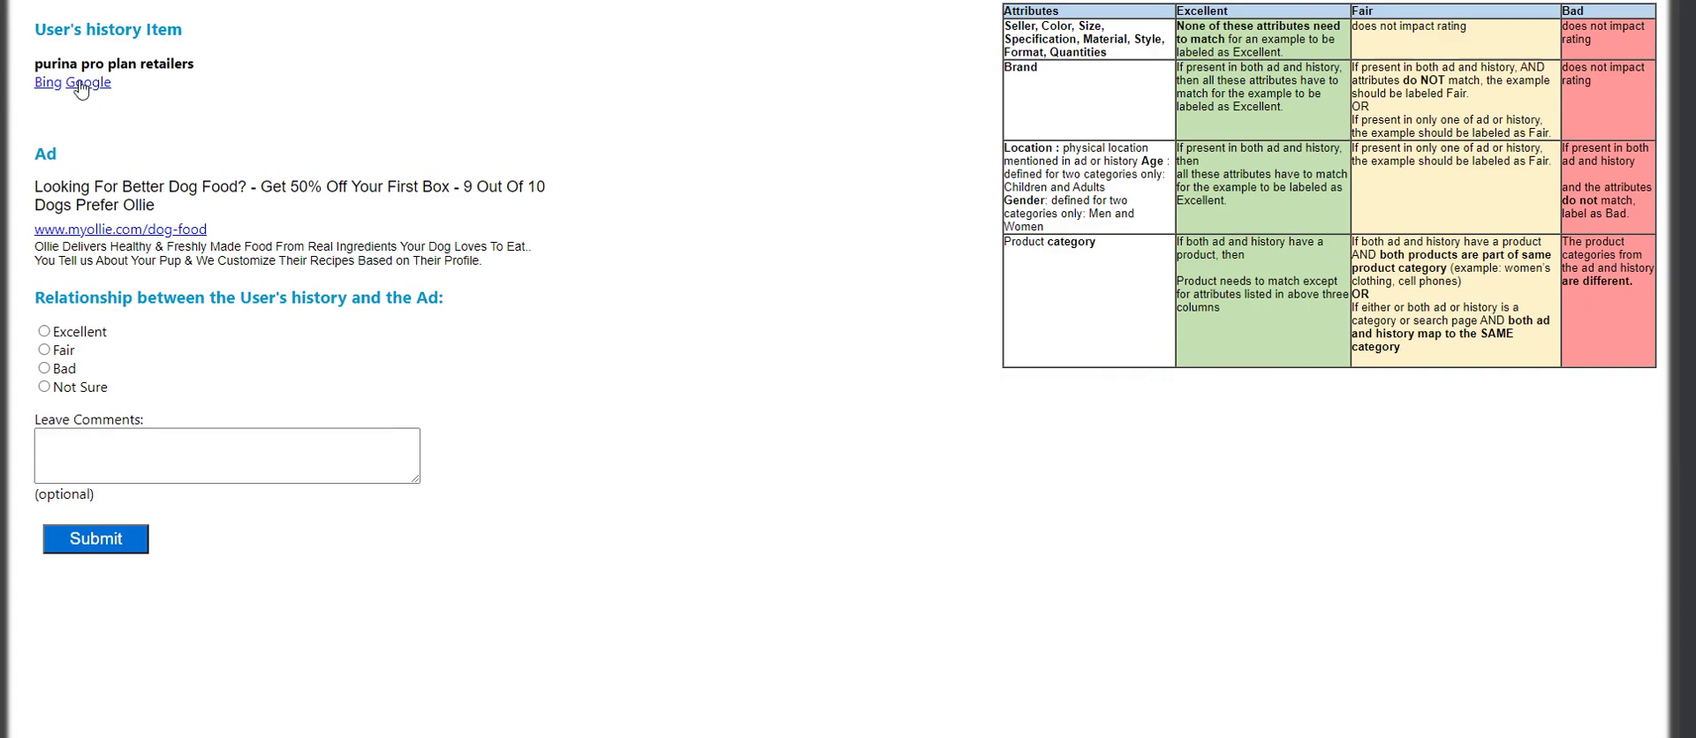
# Check the Purina Pro Plan query and the Ollie dog food site, then rate it Fair and submit
pyautogui.click(80, 86)
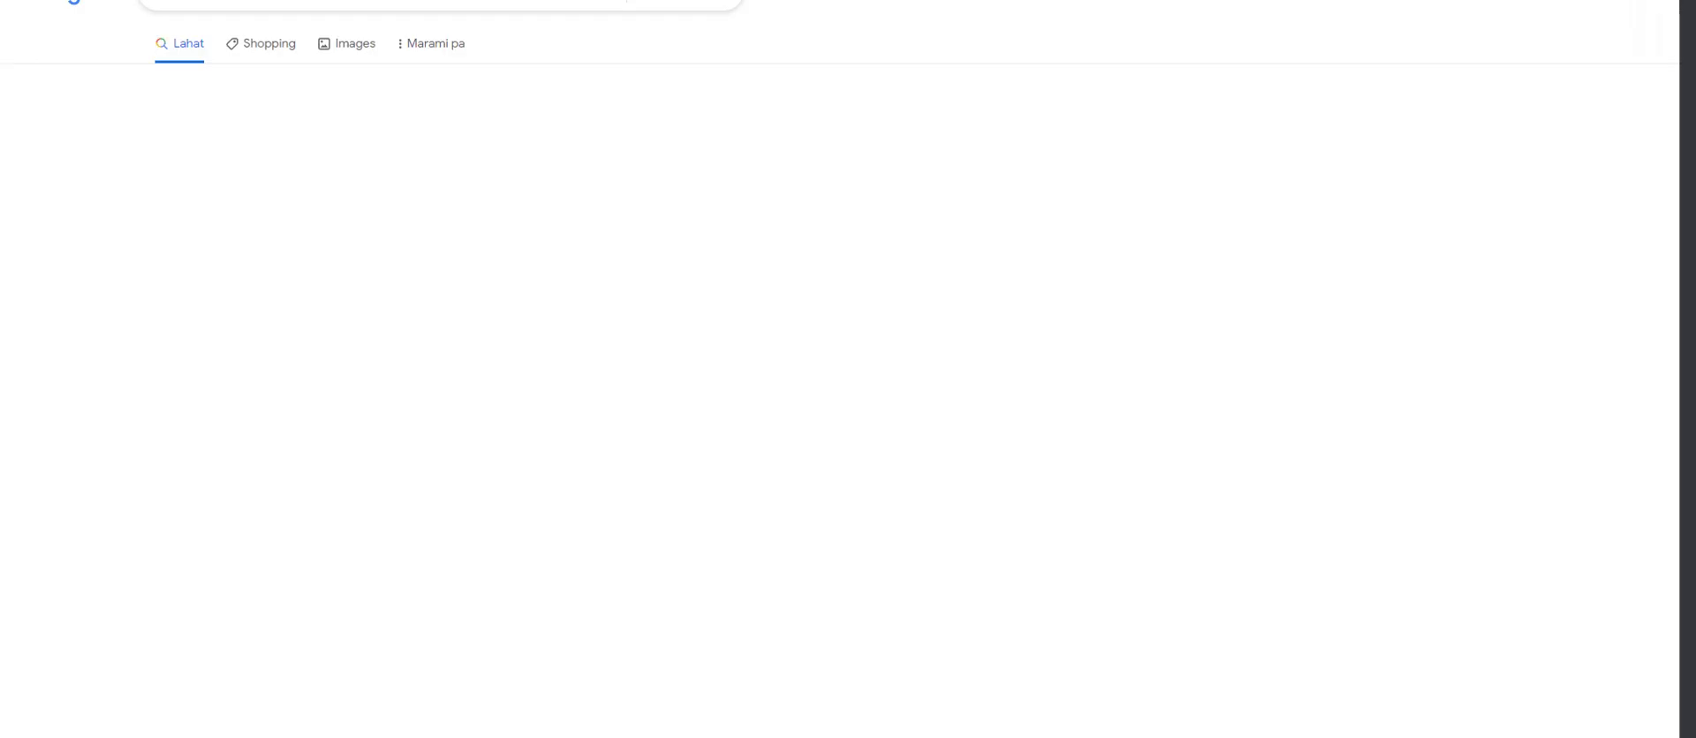
pyautogui.click(150, 231)
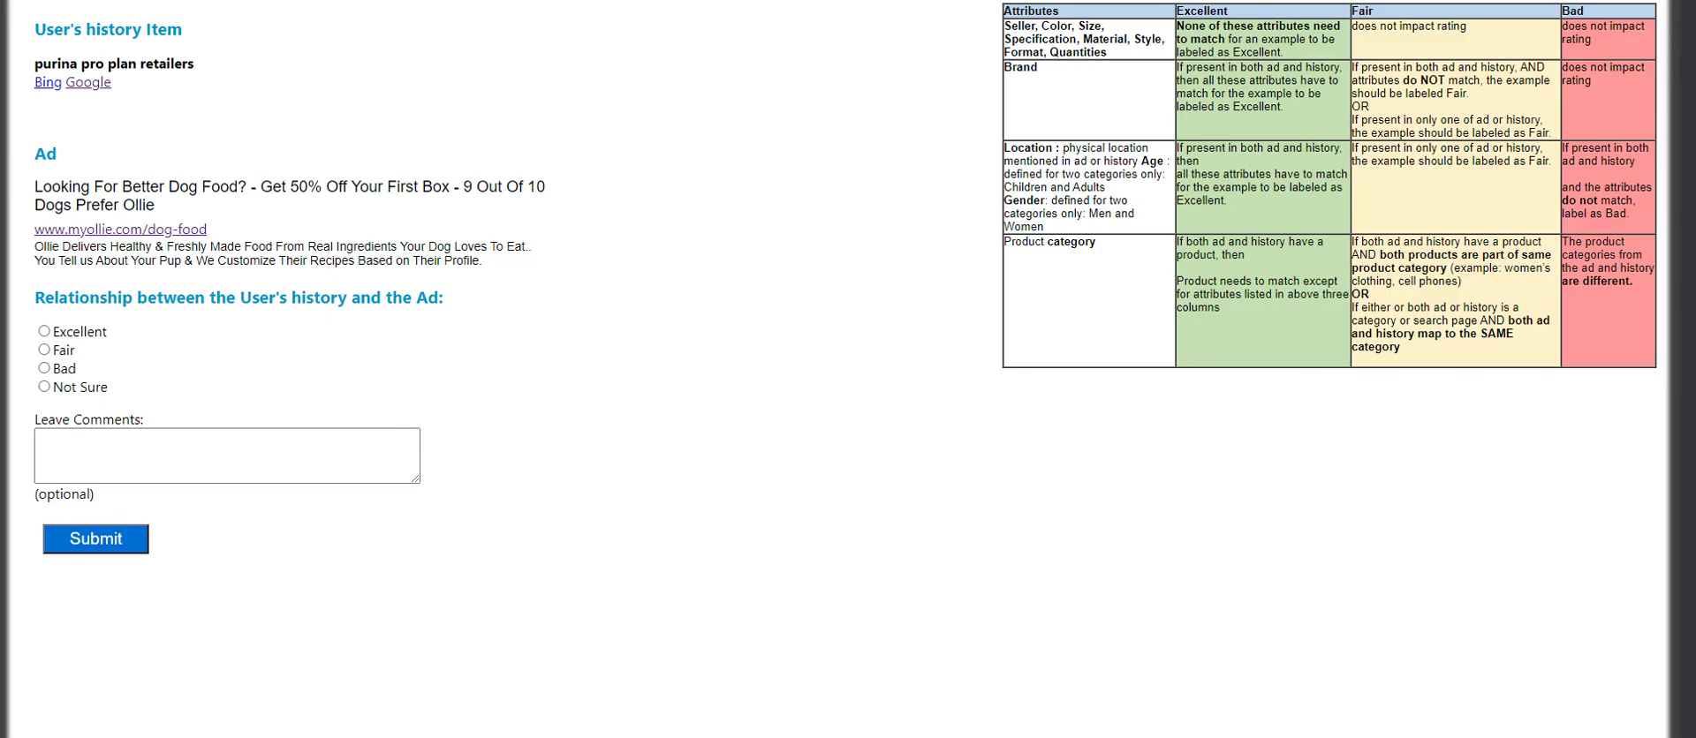
pyautogui.click(44, 350)
pyautogui.click(106, 554)
pyautogui.click(894, 707)
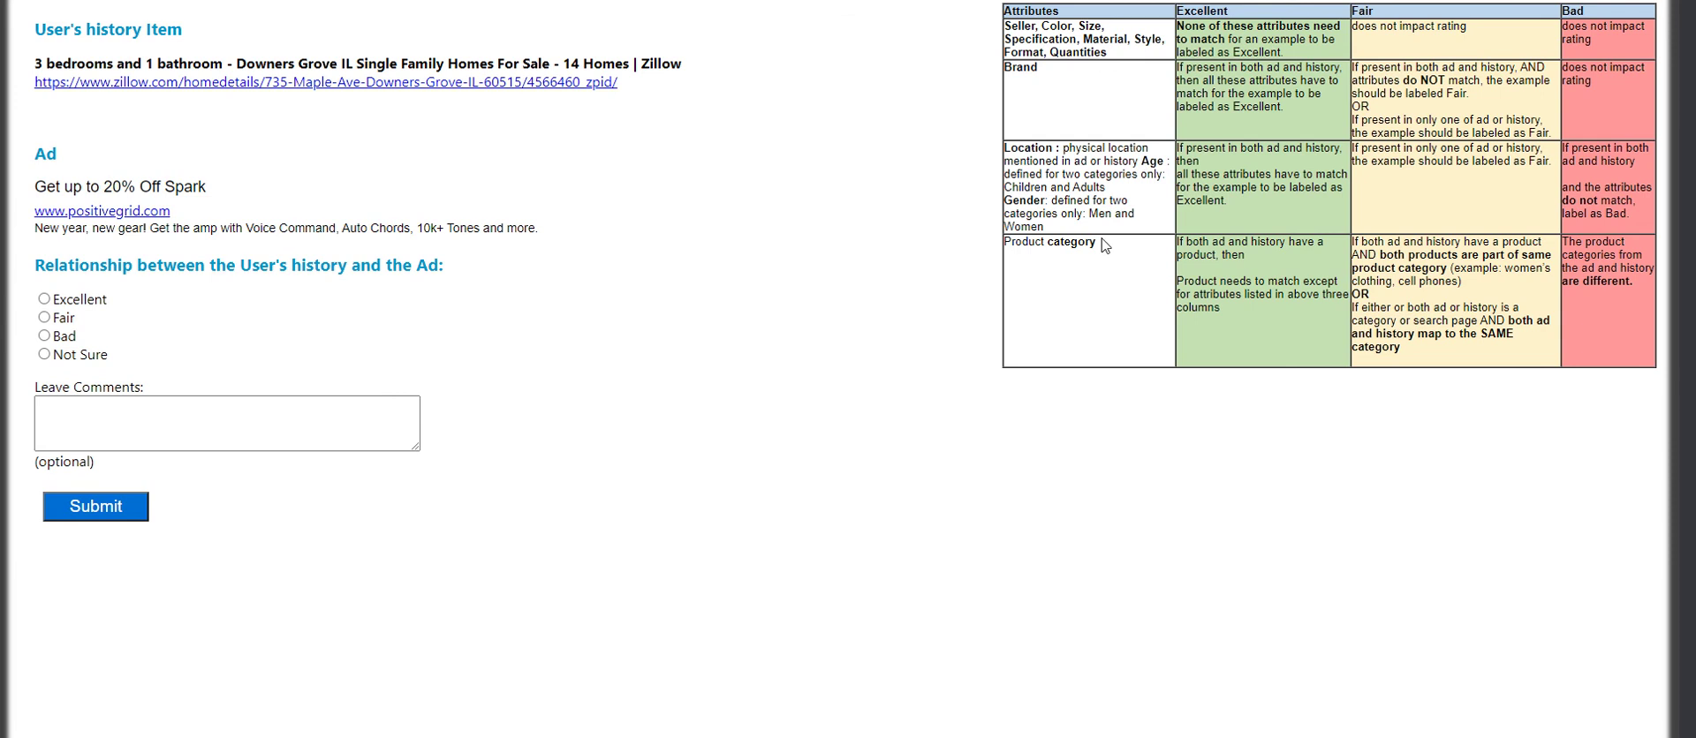
# Read the Location guideline and open the zillow.com Downers Grove listing from the history item
pyautogui.moveTo(1494, 163)
pyautogui.mouseDown()
pyautogui.moveTo(1515, 172)
pyautogui.moveTo(1344, 153)
pyautogui.moveTo(1365, 163)
pyautogui.mouseUp()
pyautogui.click(1375, 170)
pyautogui.click(1470, 180)
pyautogui.click(1430, 173)
pyautogui.click(1471, 191)
pyautogui.click(1463, 173)
# Open the Zillow listing and scroll through the 735 Maple Ave, $490,000, 3 bd/3 ba home details
pyautogui.click(215, 83)
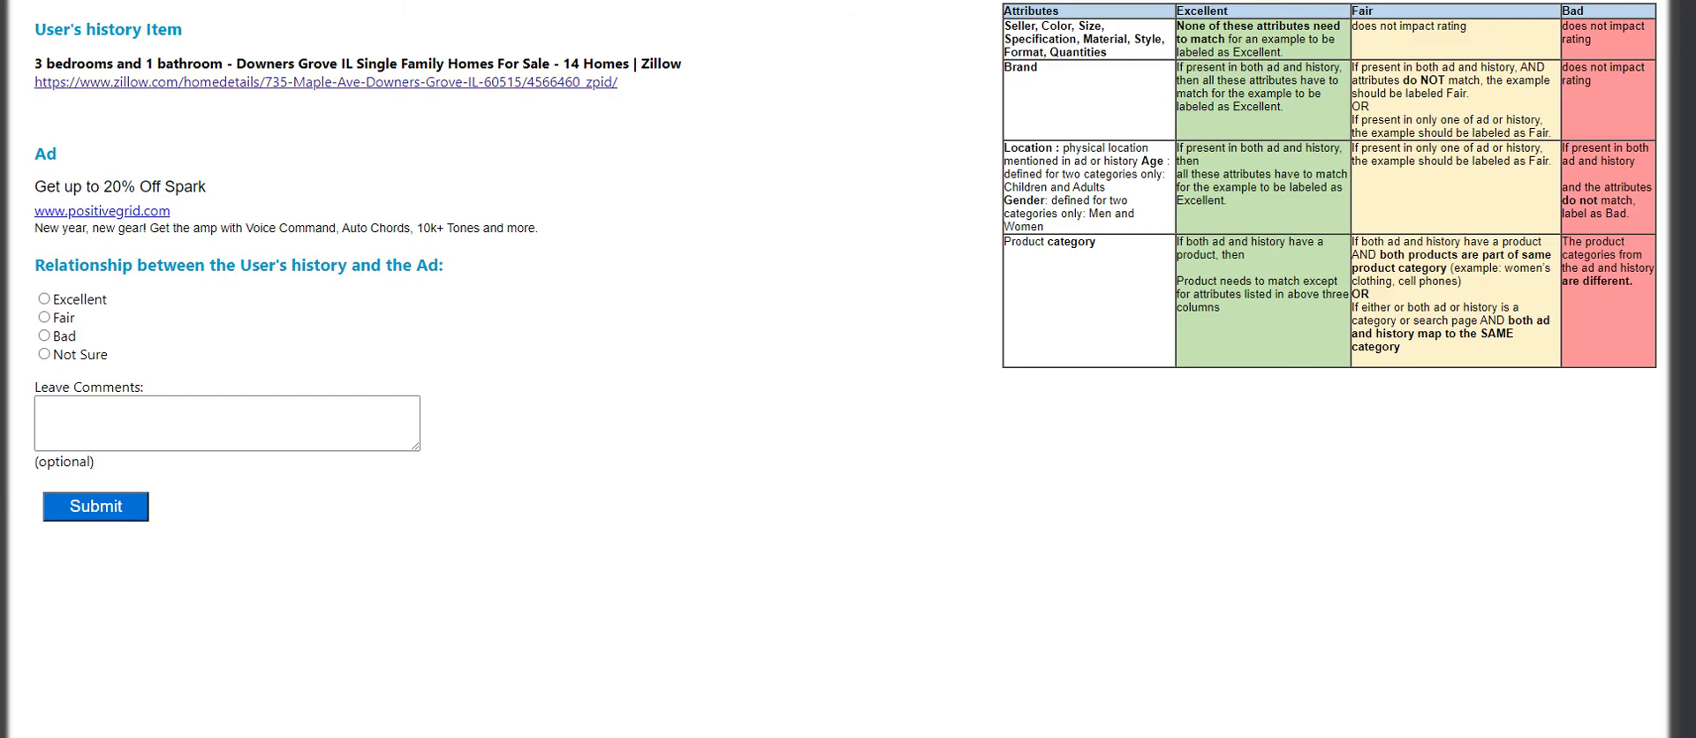
pyautogui.click(218, 262)
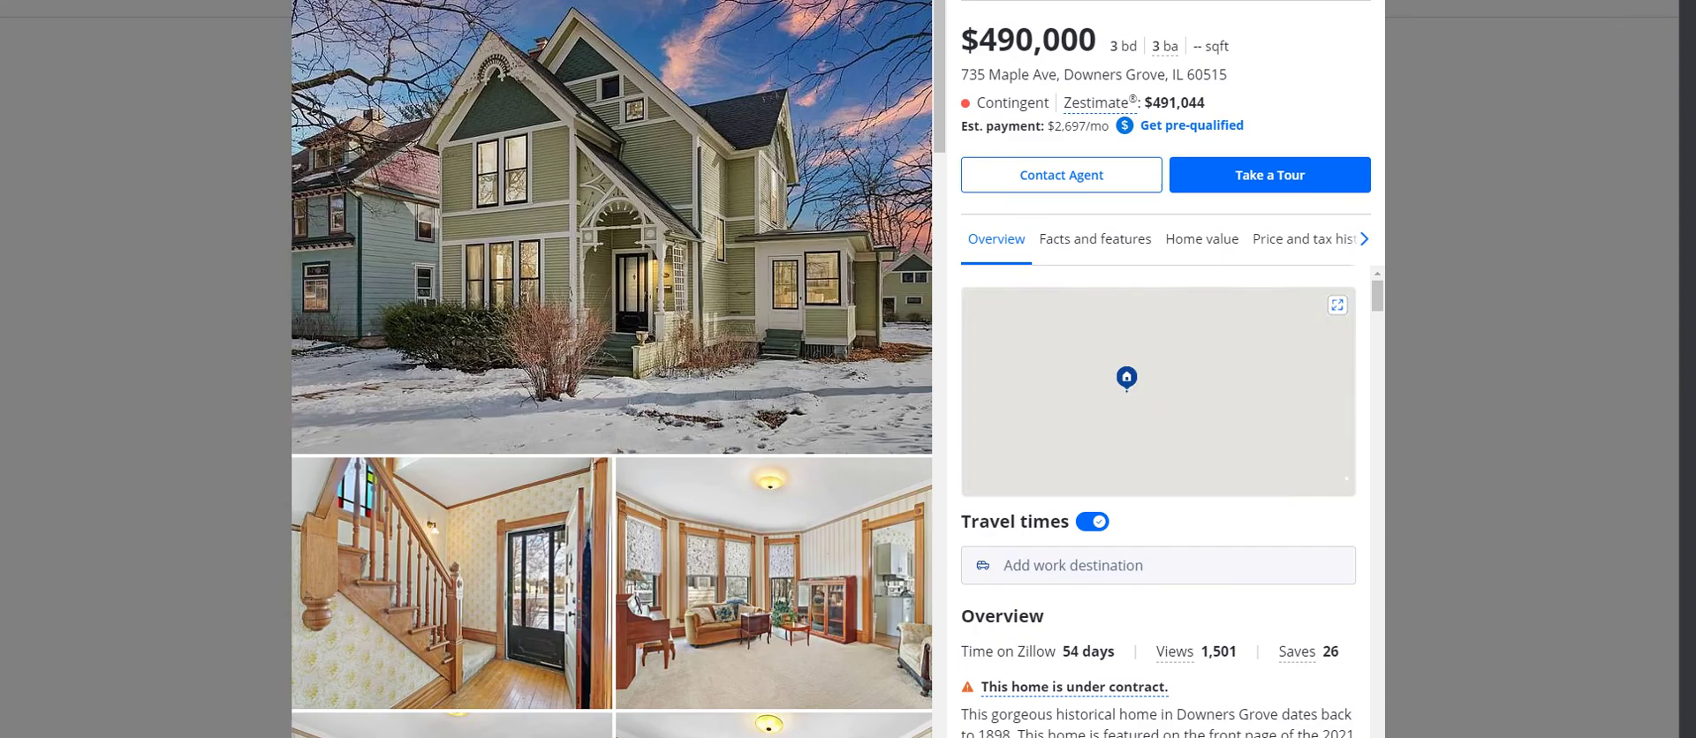
pyautogui.scroll(-2, 983, 301)
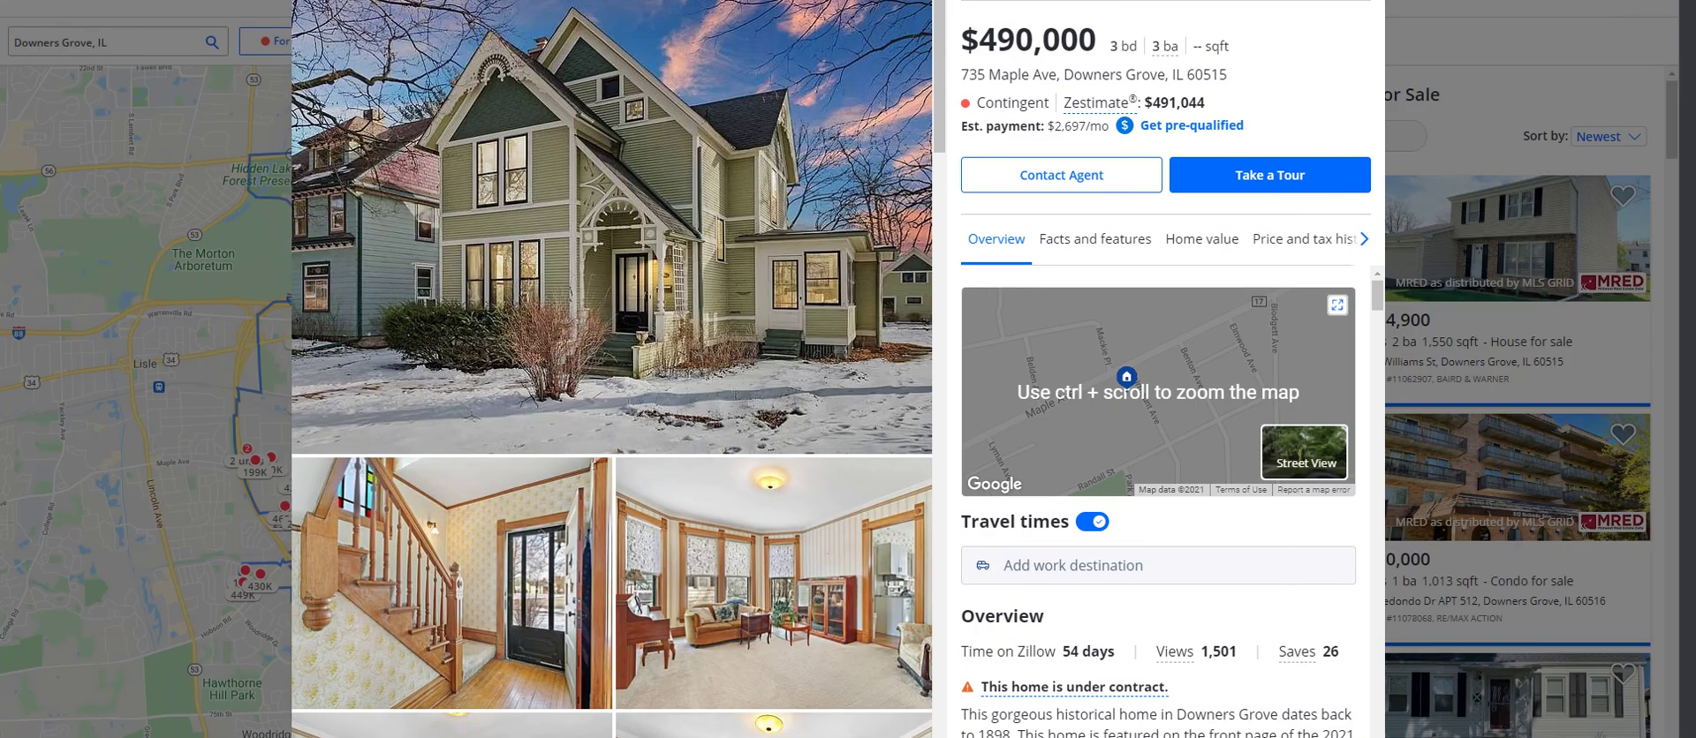